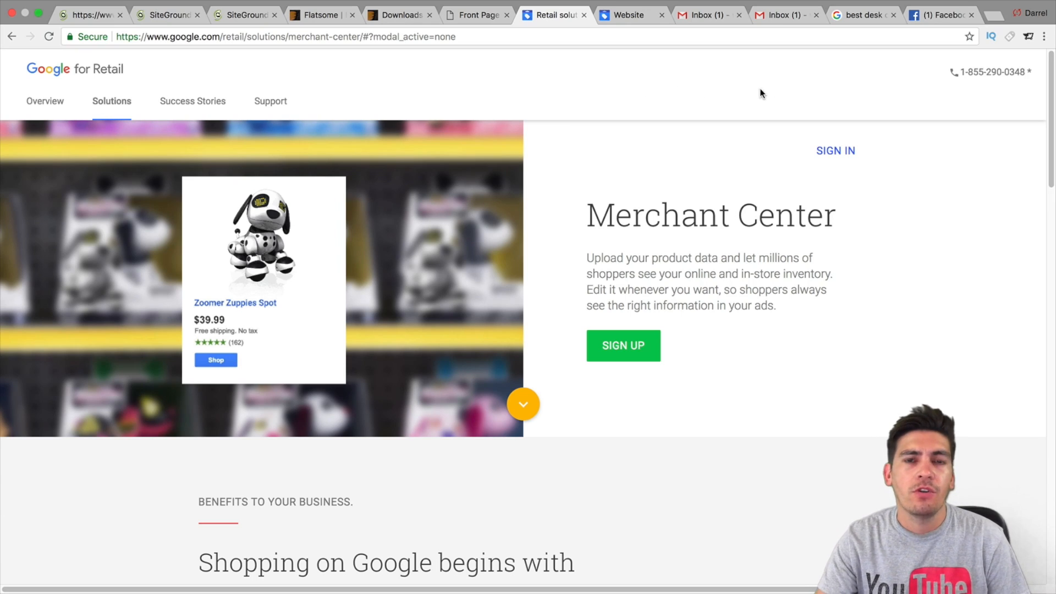
# Step: Search Google for "rgb keyboard" and examine the sponsored product listings above the results
pyautogui.click(857, 14)
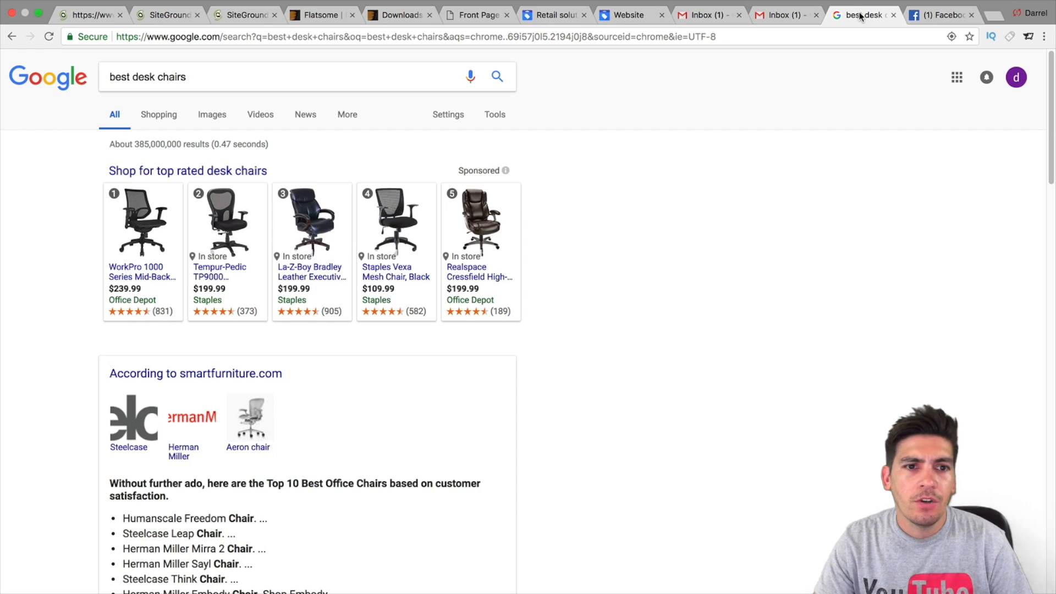
pyautogui.click(295, 76)
pyautogui.tripleClick(165, 76)
pyautogui.click(61, 194)
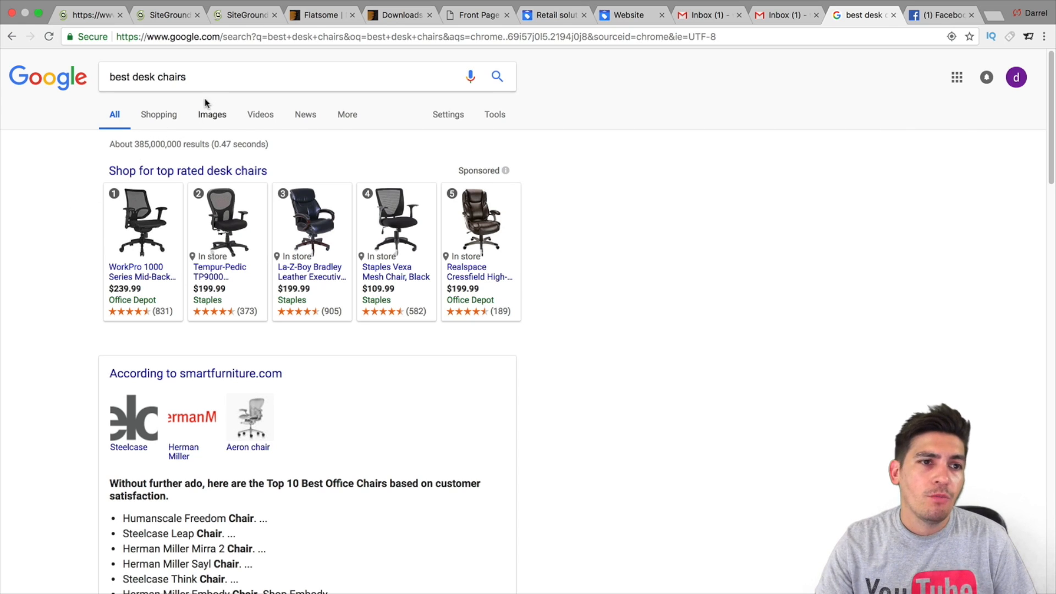
pyautogui.moveTo(187, 76); pyautogui.dragTo(26, 89)
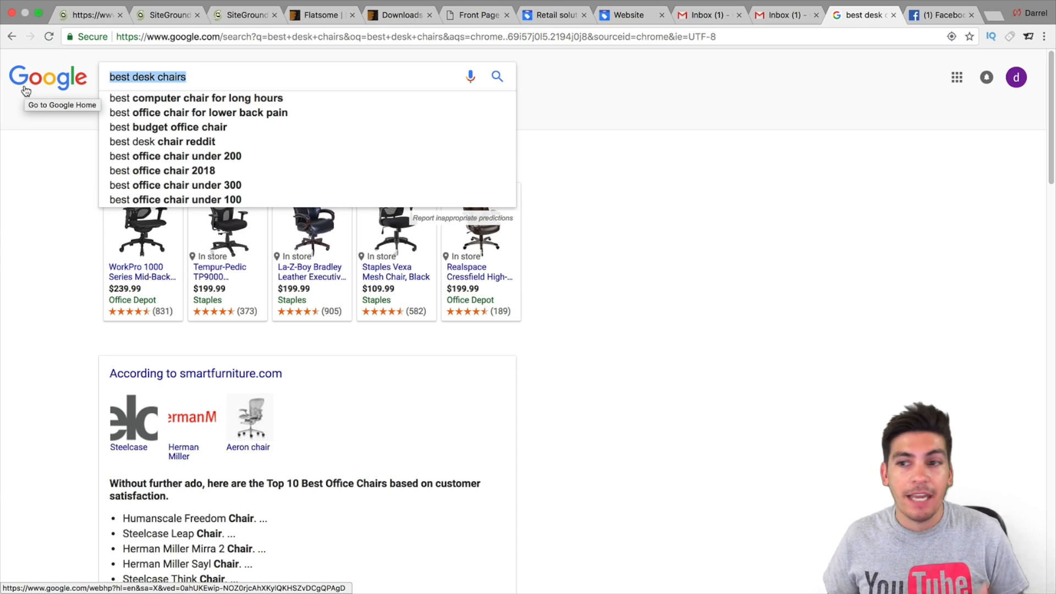
pyautogui.write('rg')
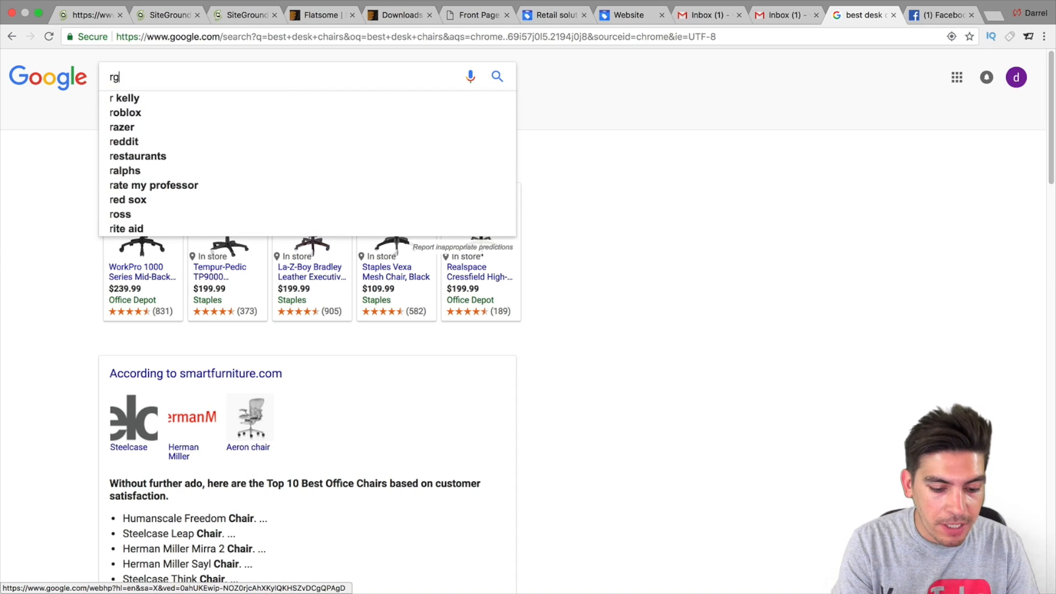
pyautogui.write('b keyboard')
pyautogui.press('Return')
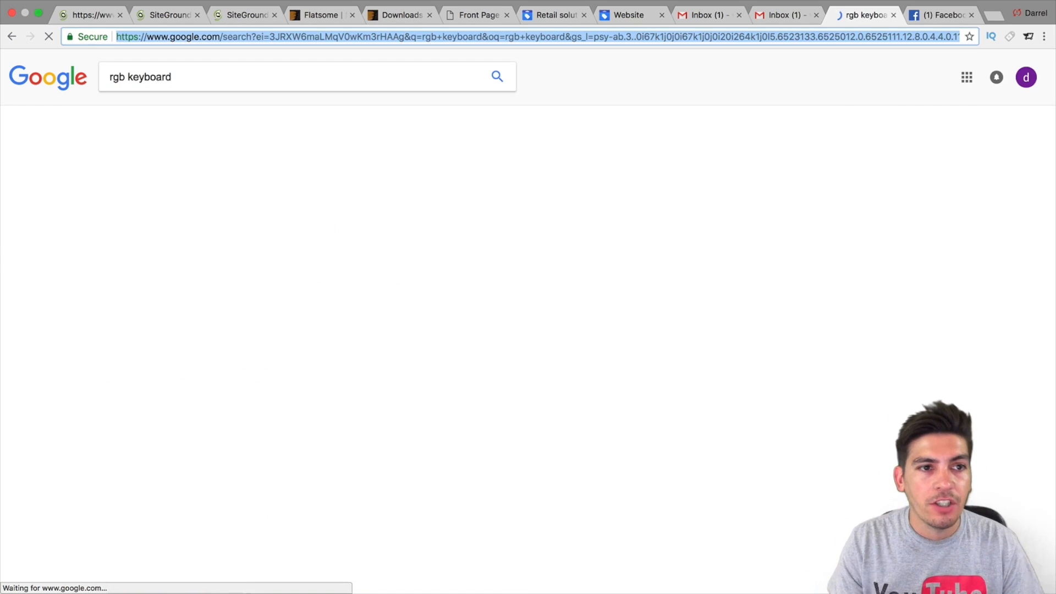
pyautogui.moveTo(174, 267)
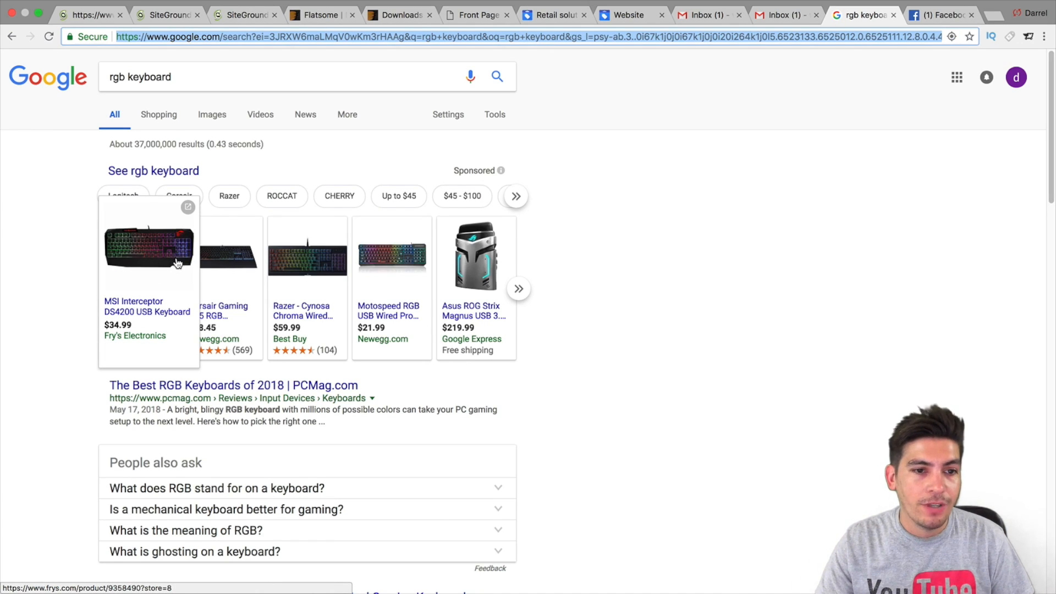
pyautogui.moveTo(215, 273)
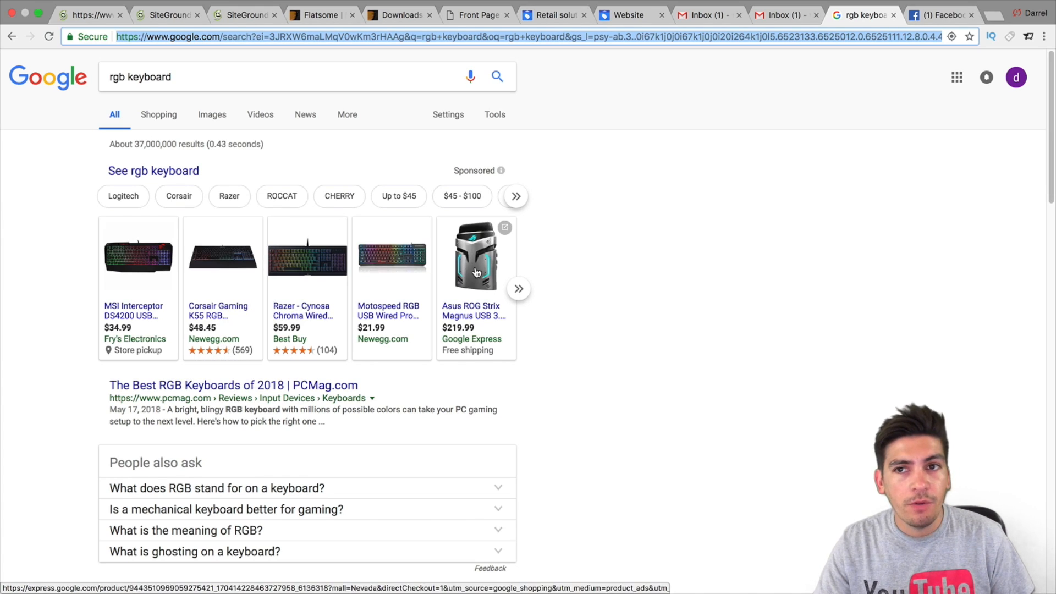
# Step: Switch to the Facebook news feed and look through it for sponsored posts and ads
pyautogui.click(921, 16)
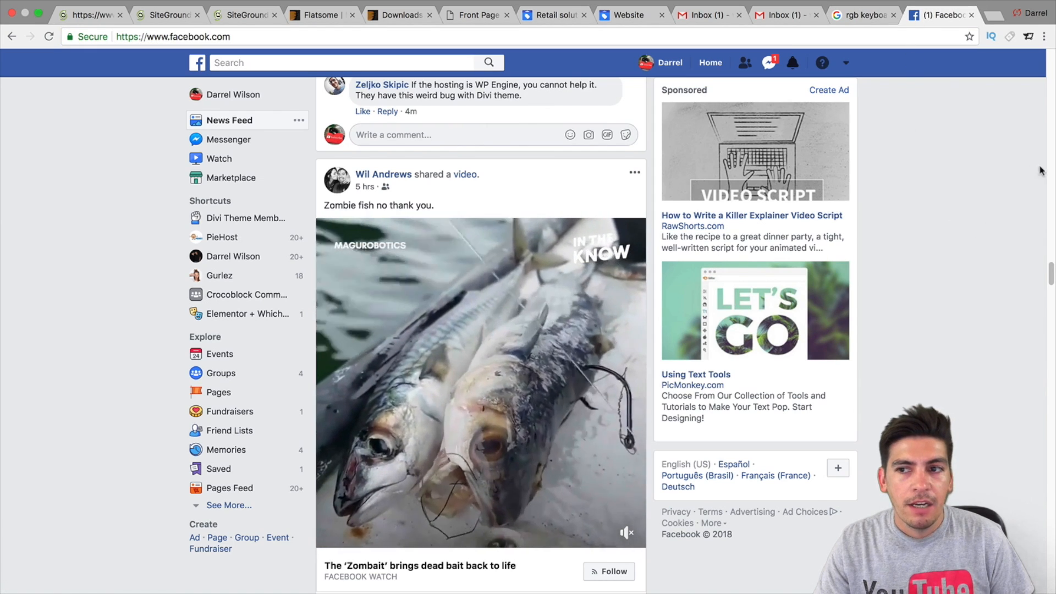
pyautogui.moveTo(1050, 274); pyautogui.dragTo(1052, 501)
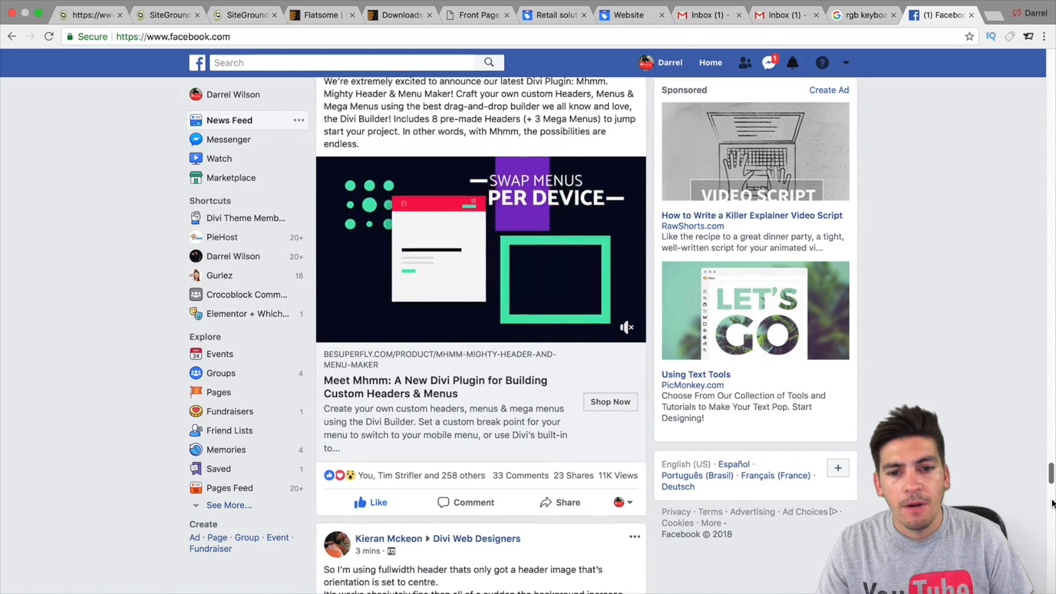
pyautogui.scroll(-1, 619, 205)
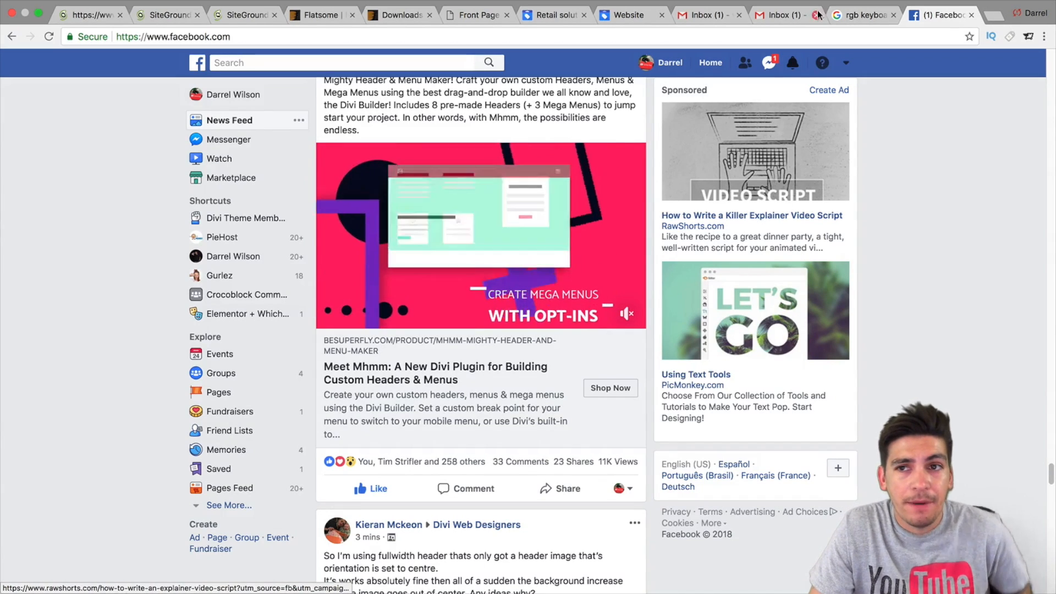
# Step: Return to the Google results for "rgb keyboard" and review the sponsored shopping listings again
pyautogui.hotkey('ctrl', 'shift', 'Tab')
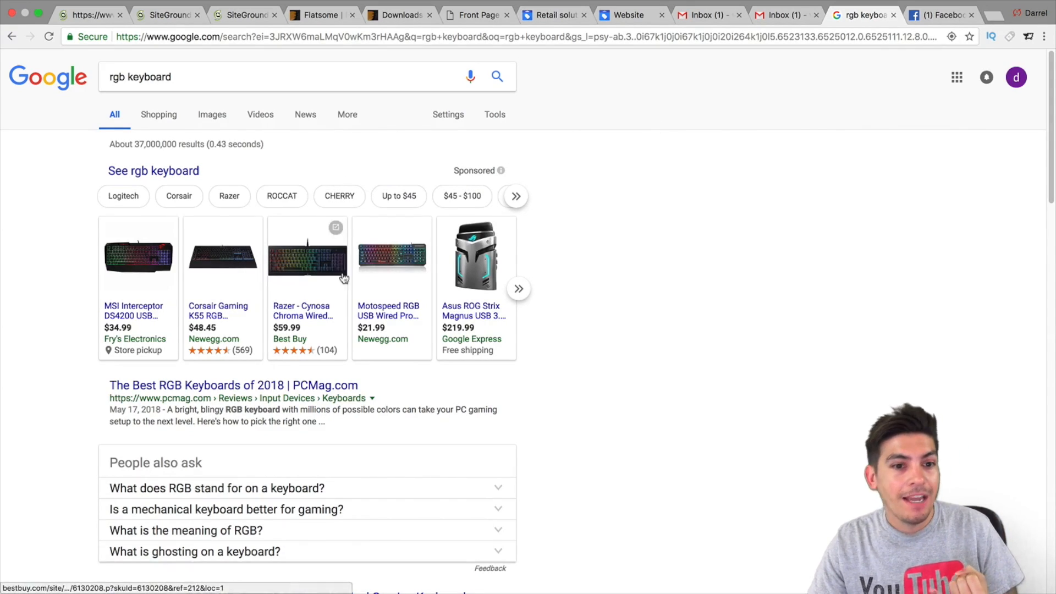
pyautogui.moveTo(380, 266)
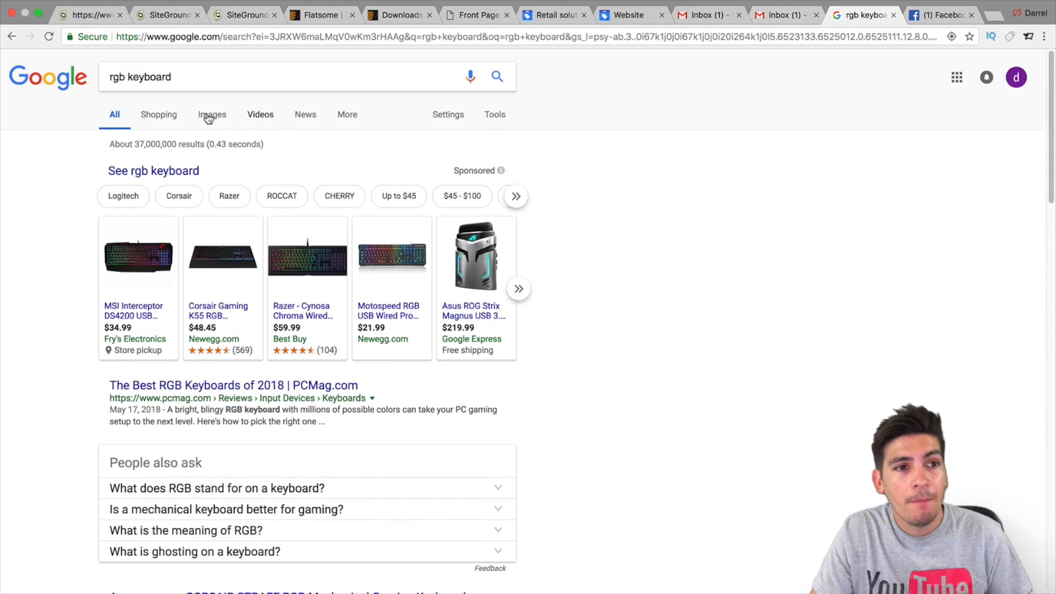
pyautogui.tripleClick(193, 79)
pyautogui.click(604, 374)
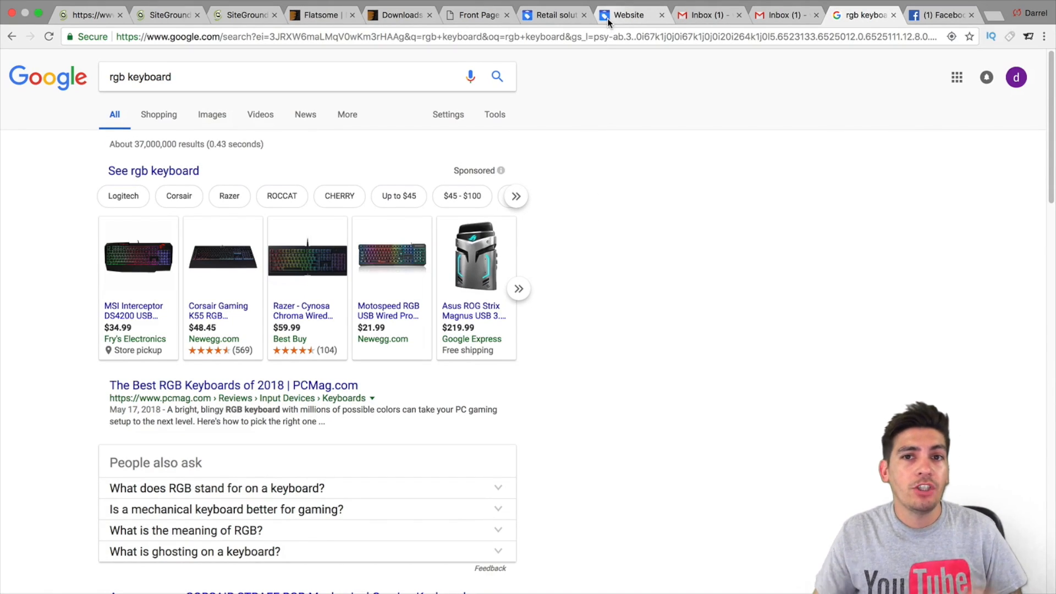
# Step: Look over the flatsometutorial.com store's front page, including its sale banner, collections and product categories
pyautogui.click(459, 18)
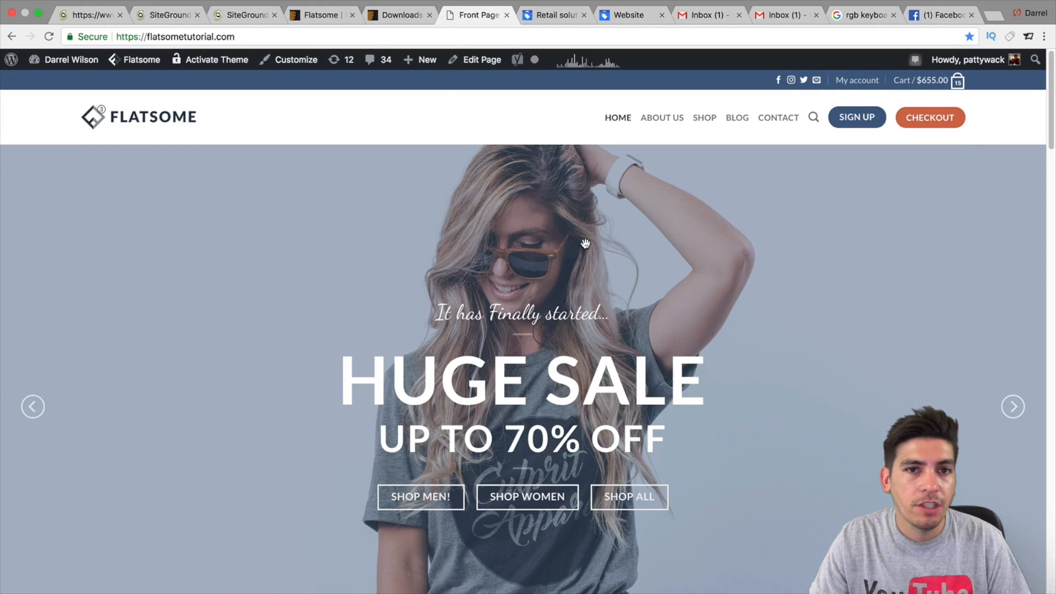
pyautogui.scroll(-15, 585, 243)
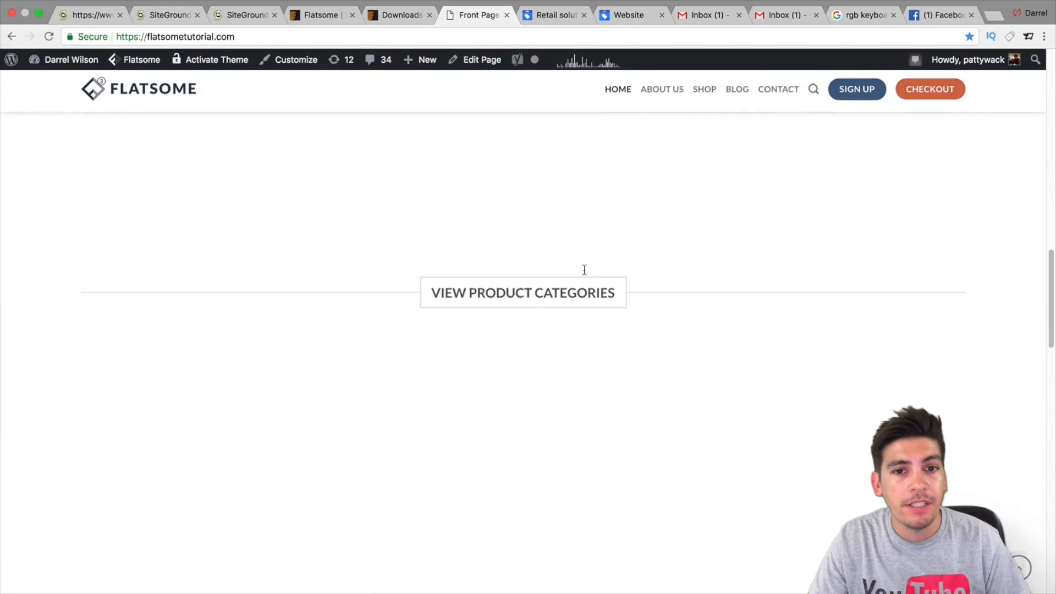
pyautogui.scroll(10, 585, 275)
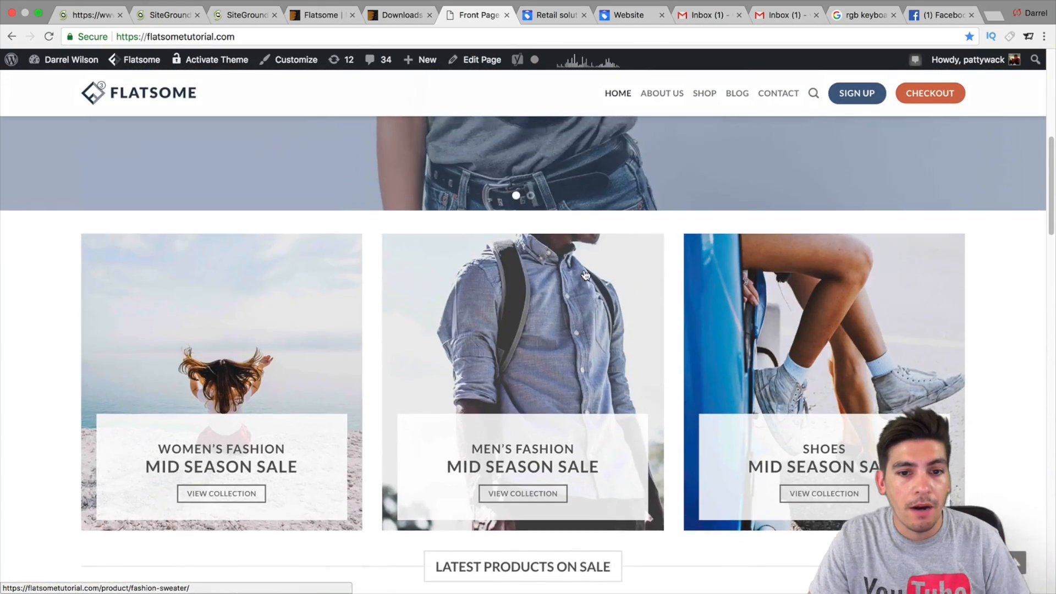
pyautogui.scroll(-1, 584, 273)
pyautogui.scroll(10, 637, 277)
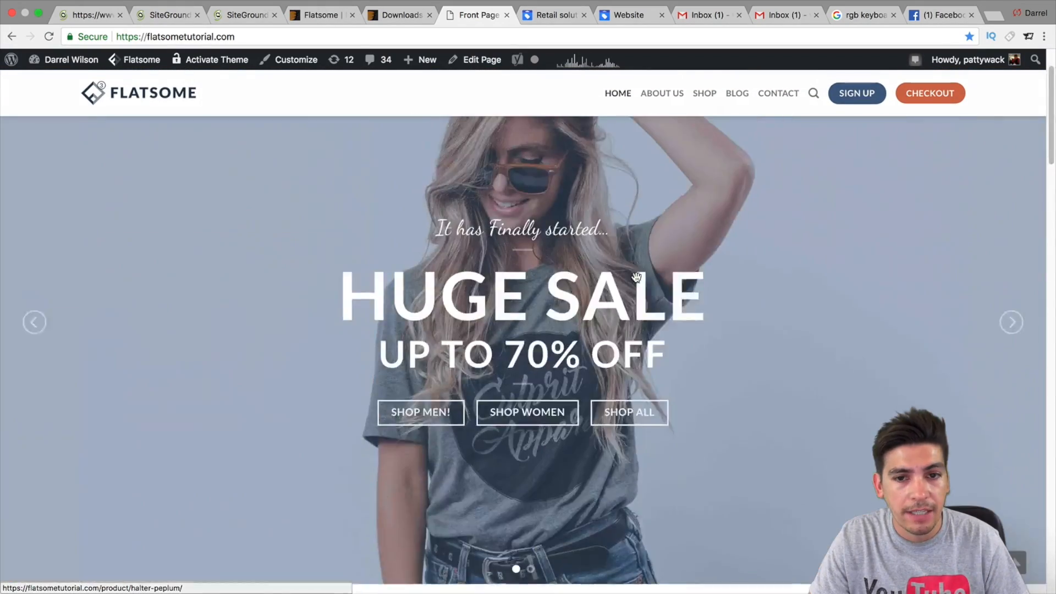
pyautogui.scroll(-15, 636, 277)
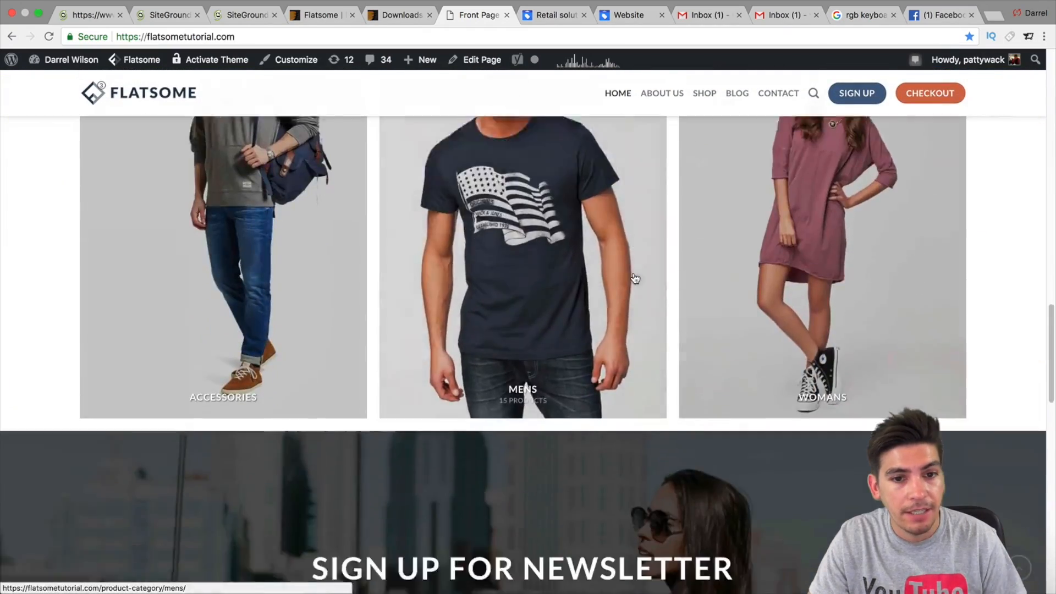
pyautogui.scroll(-5, 632, 273)
pyautogui.scroll(10, 624, 259)
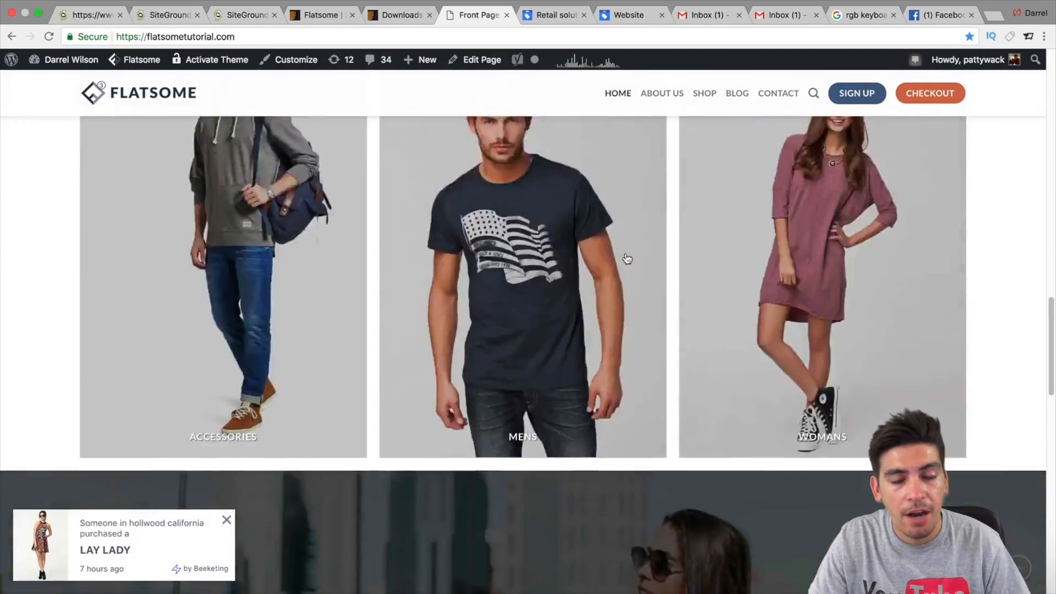
pyautogui.scroll(3, 643, 86)
# Step: Start the Google Merchant Center sign-up and set the business country to United States
pyautogui.click(556, 16)
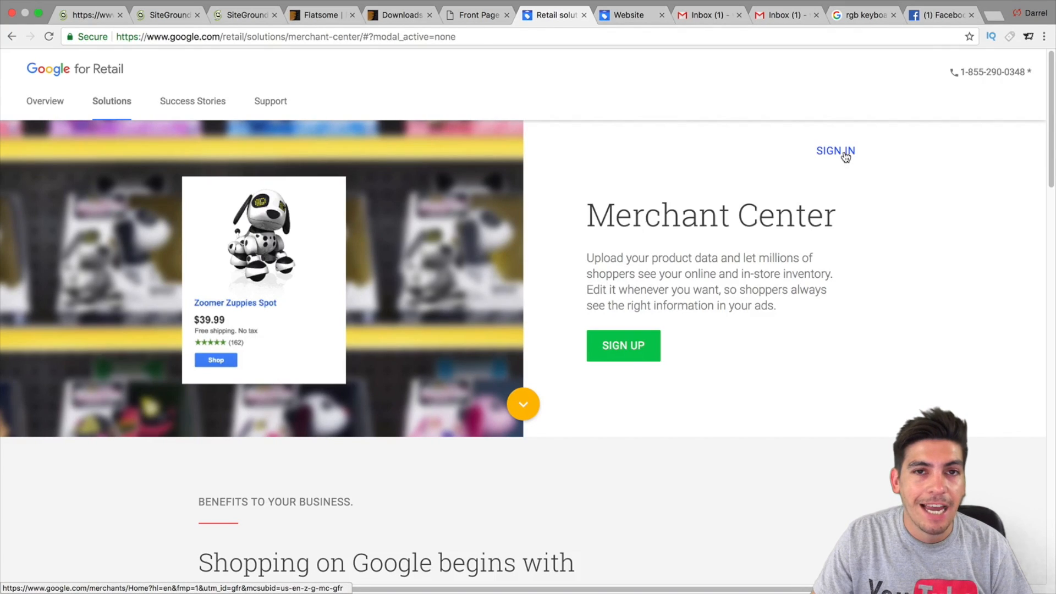
pyautogui.click(629, 352)
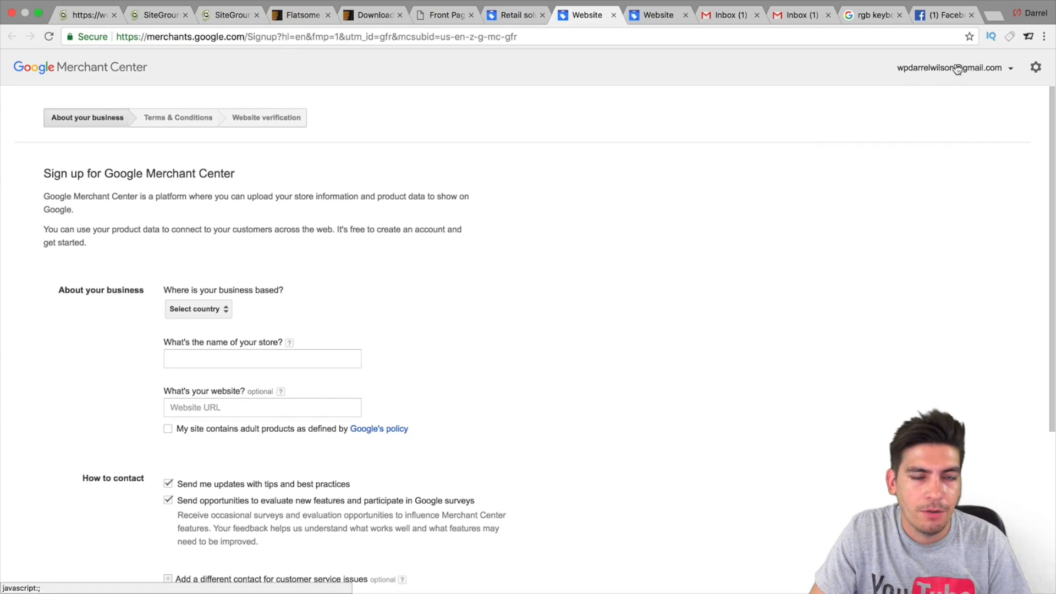
pyautogui.click(219, 309)
pyautogui.press('u')
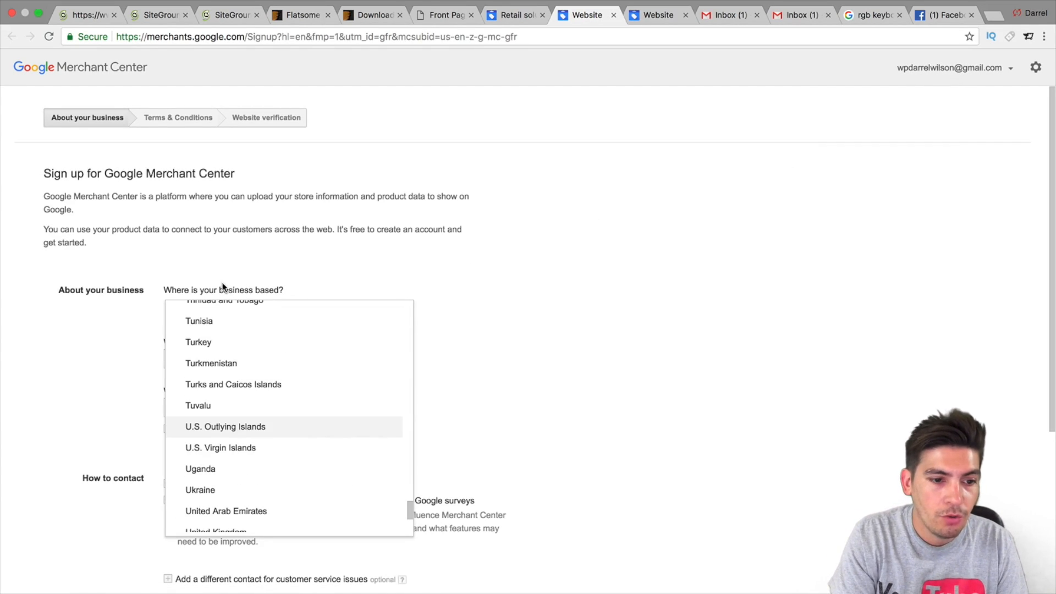
pyautogui.scroll(-3, 272, 489)
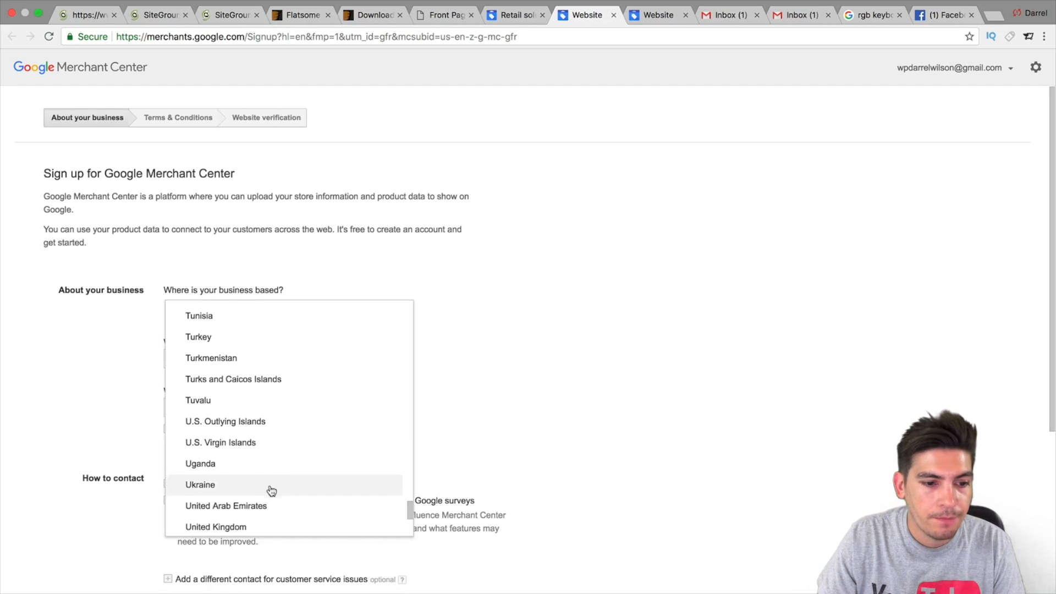
pyautogui.click(275, 489)
# Step: Enter "The Flatsome Store" as the store name in the Merchant Center sign-up form
pyautogui.click(267, 364)
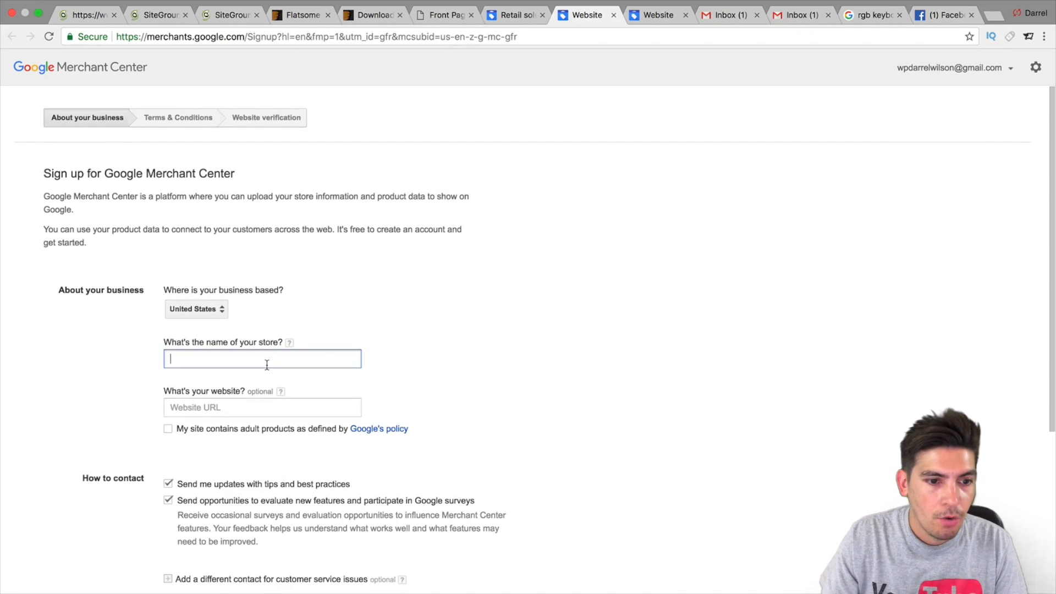
pyautogui.write('Faltsome')
pyautogui.press('BackSpace')
pyautogui.press('BackSpace')
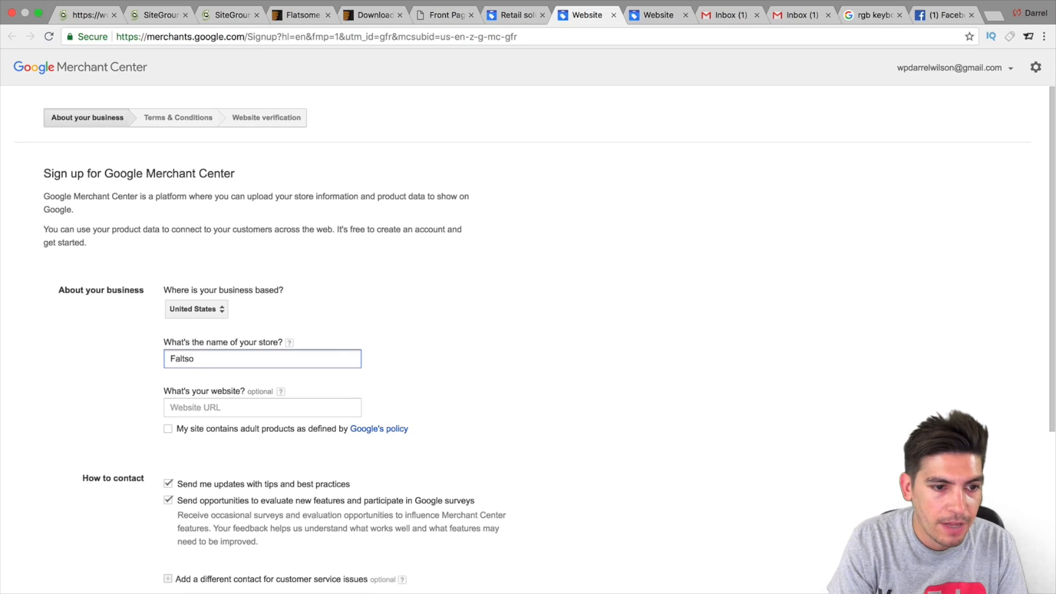
pyautogui.press('BackSpace')
pyautogui.press('BackSpace')
pyautogui.press('BackSpace')
pyautogui.press('BackSpace')
pyautogui.press('BackSpace')
pyautogui.write('The Fla')
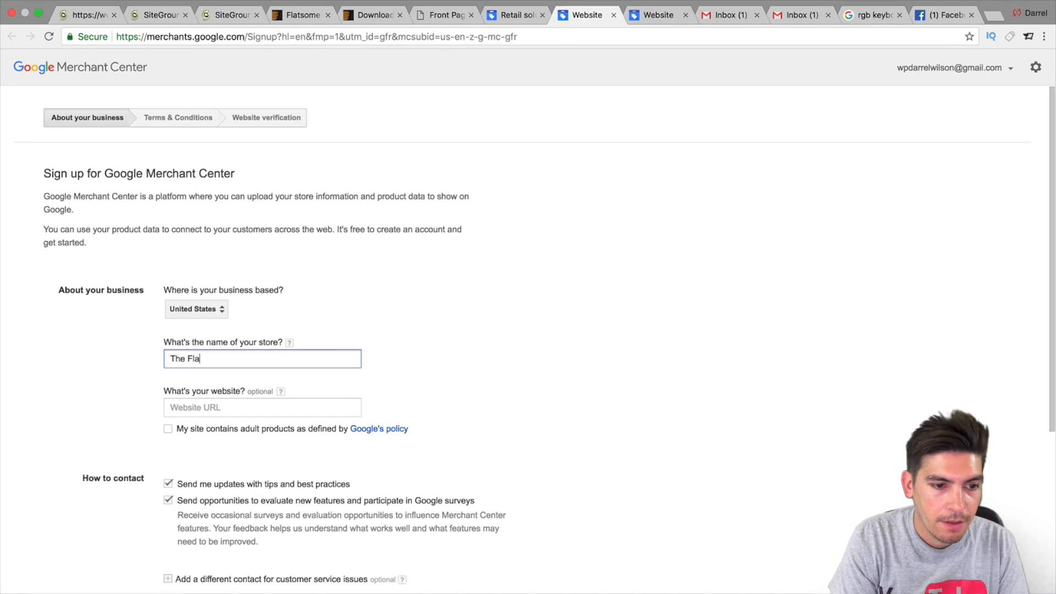
pyautogui.write('tsome Sto')
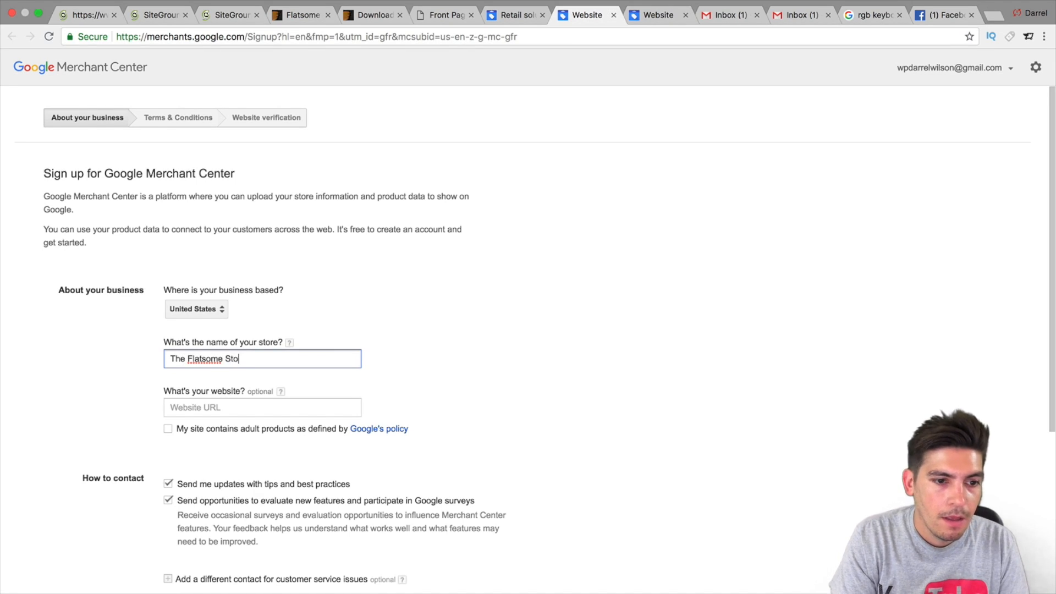
pyautogui.write('re')
pyautogui.press('Tab')
pyautogui.write('w')
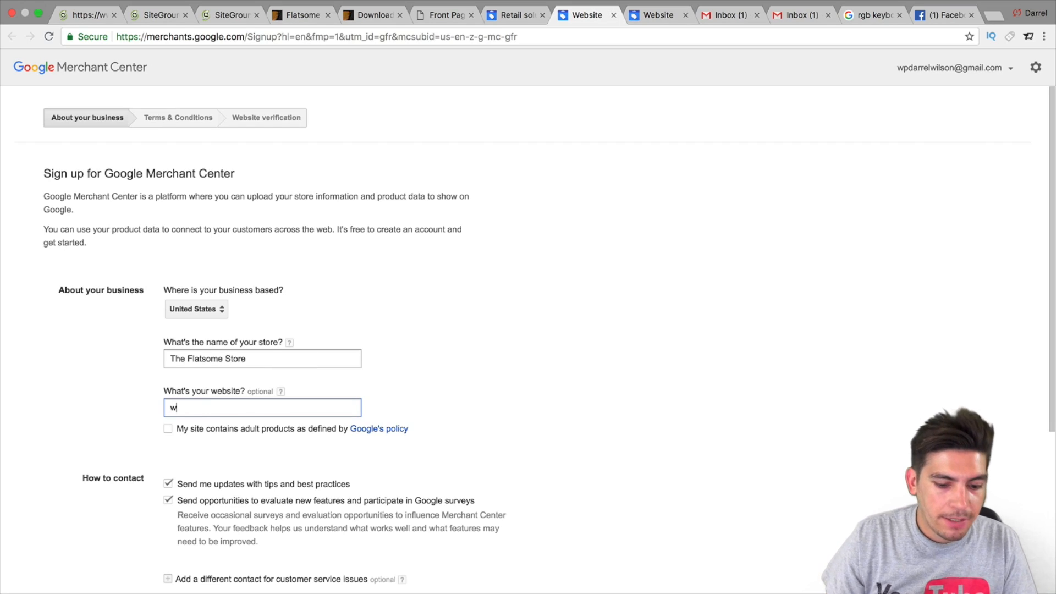
pyautogui.write('ww.flatsome')
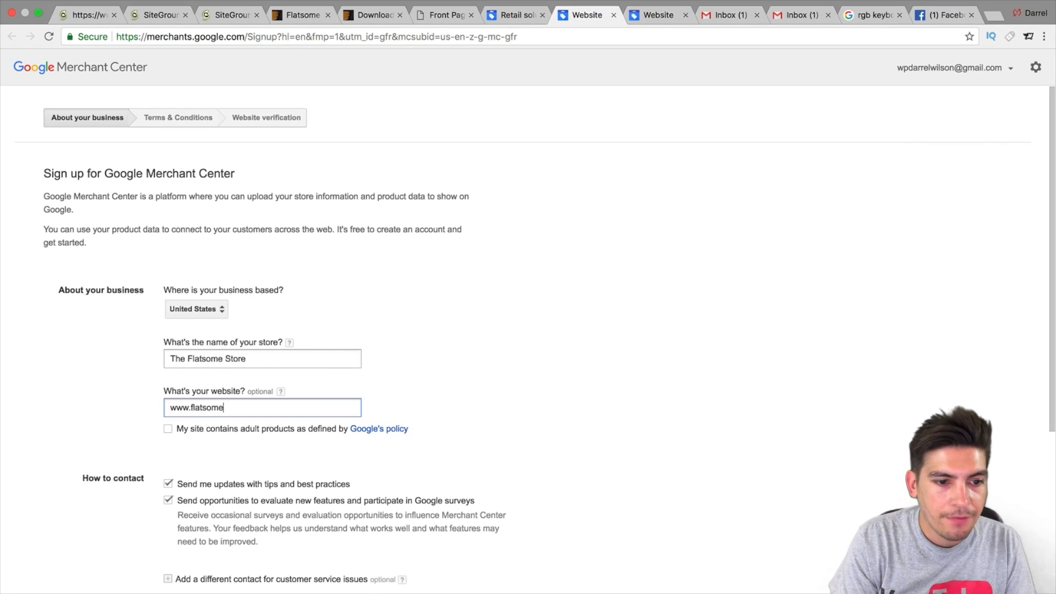
pyautogui.write('tutorial.co')
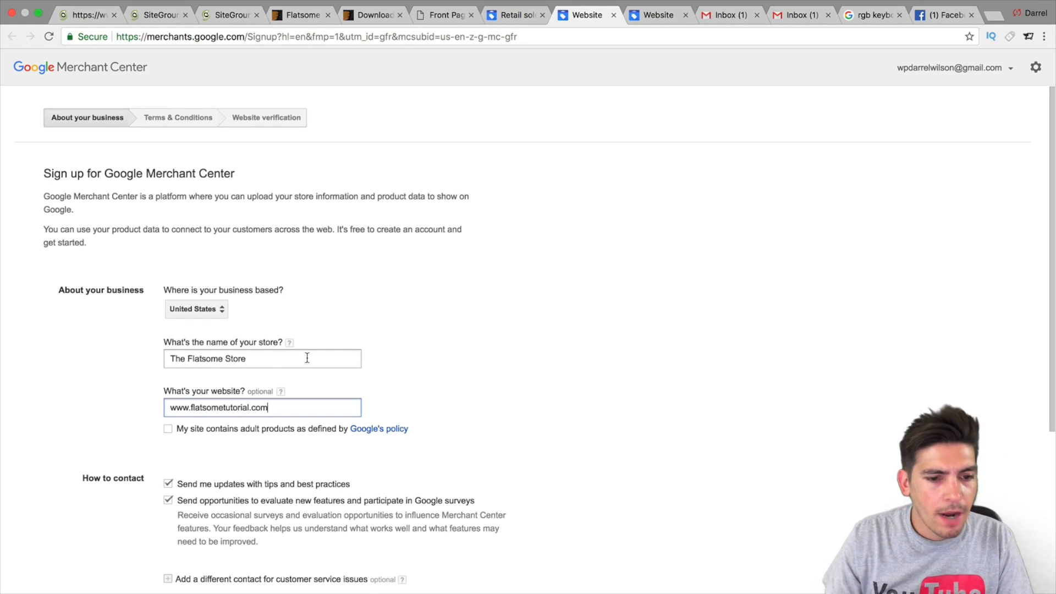
pyautogui.write('m')
# Step: Opt out of the tips updates and the feature evaluation and survey messages, and submit the business details
pyautogui.scroll(-1, 259, 400)
pyautogui.click(167, 461)
pyautogui.click(168, 446)
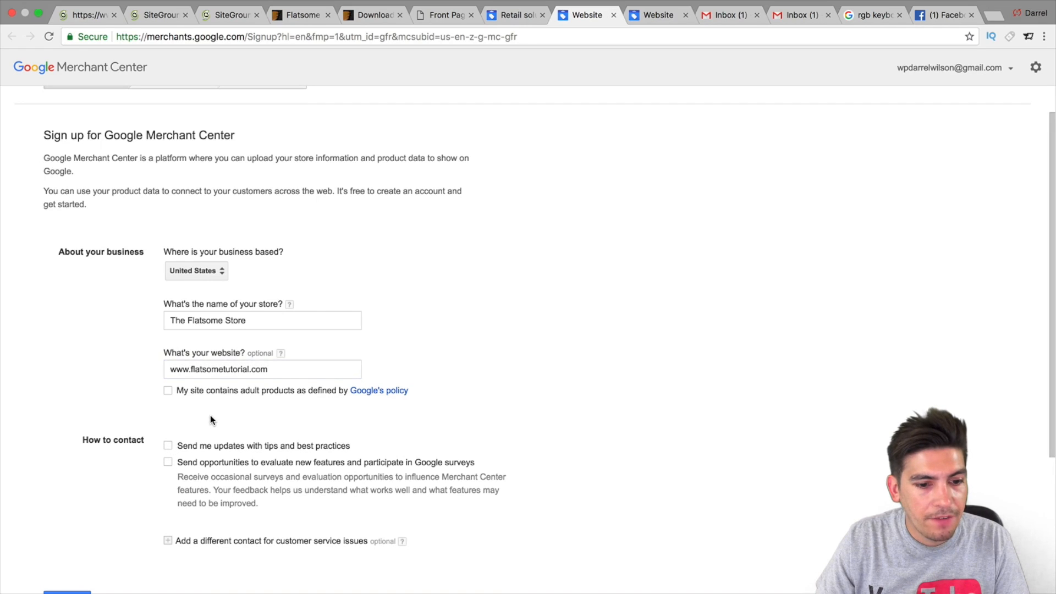
pyautogui.scroll(-2, 210, 420)
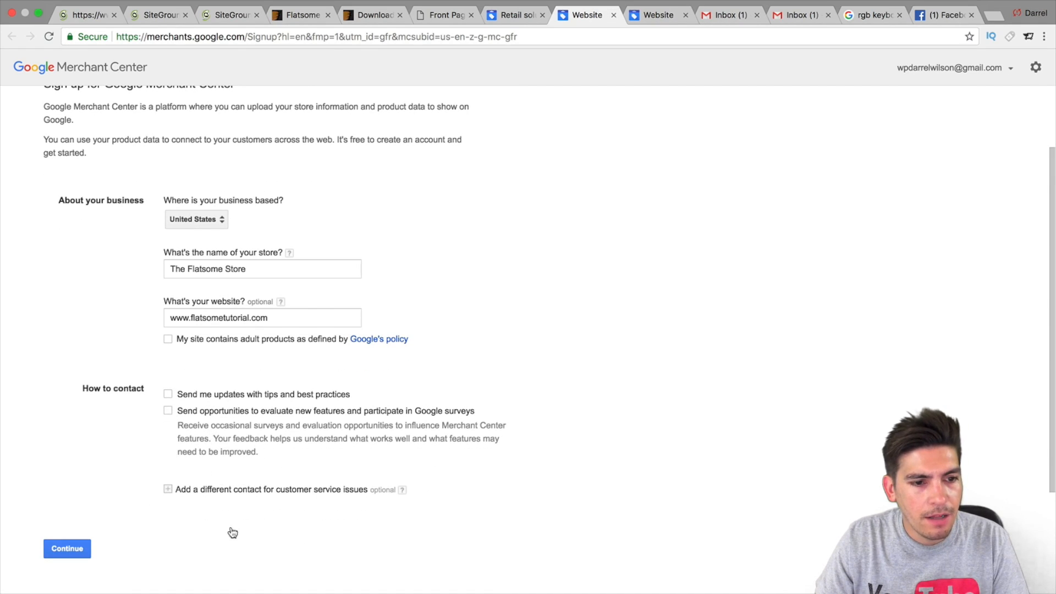
pyautogui.click(77, 547)
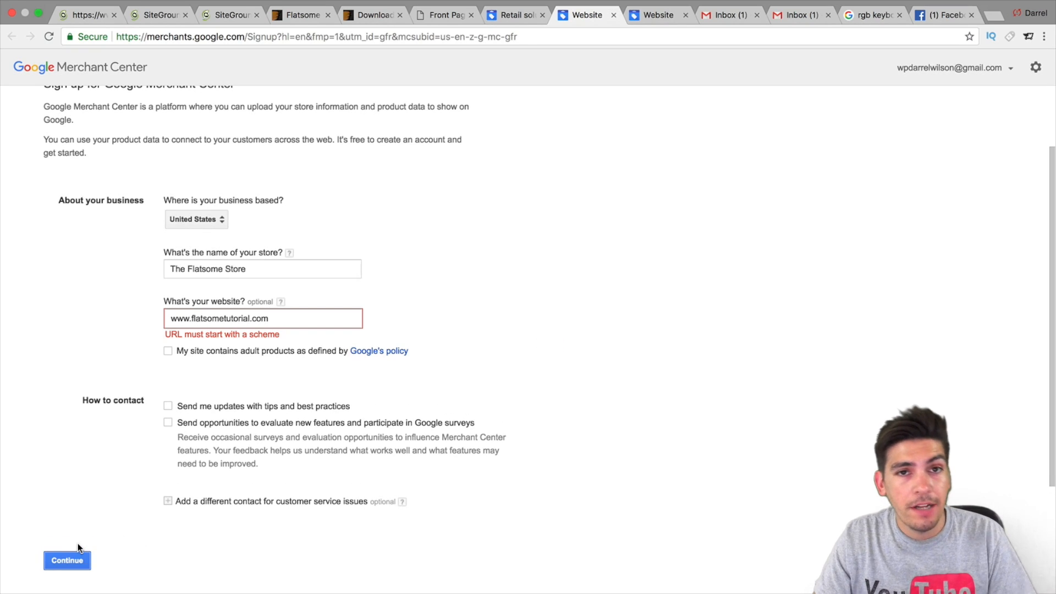
pyautogui.click(199, 318)
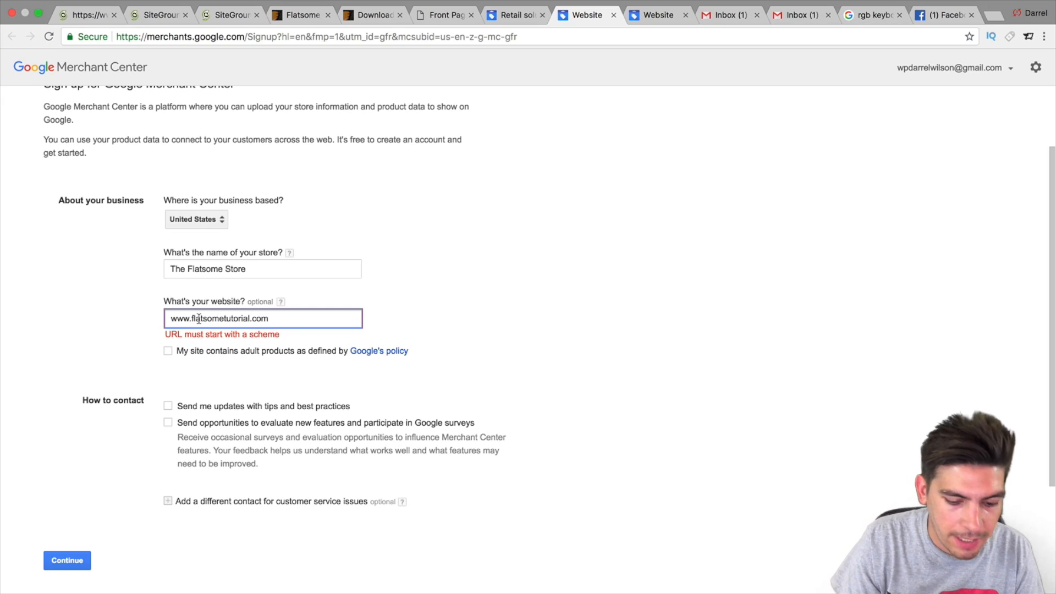
pyautogui.write('https://')
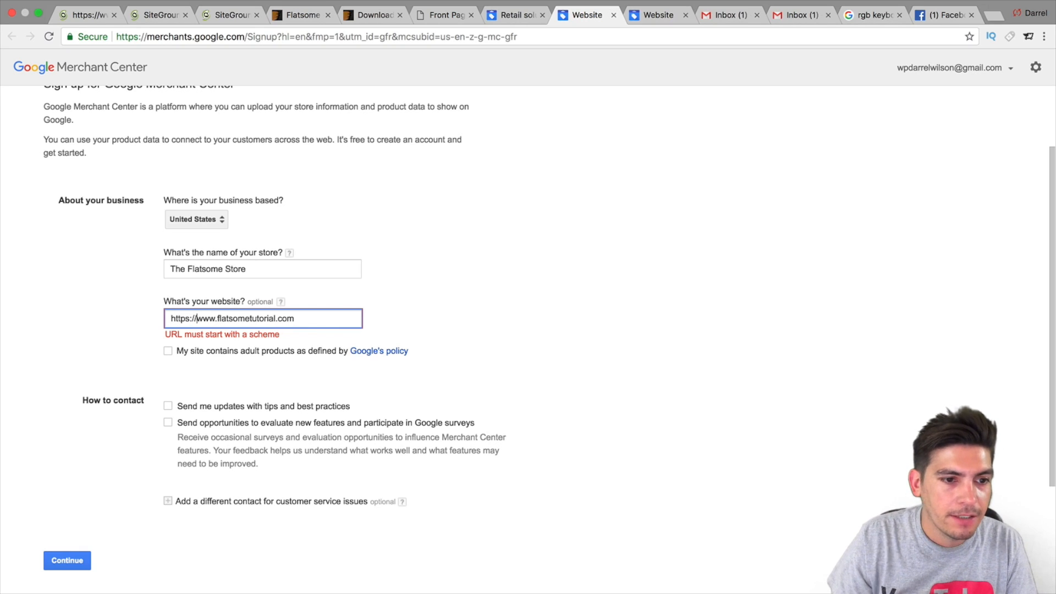
# Step: Resubmit the business details, then agree to the Merchant Center Terms & Conditions and continue to website verification
pyautogui.click(64, 556)
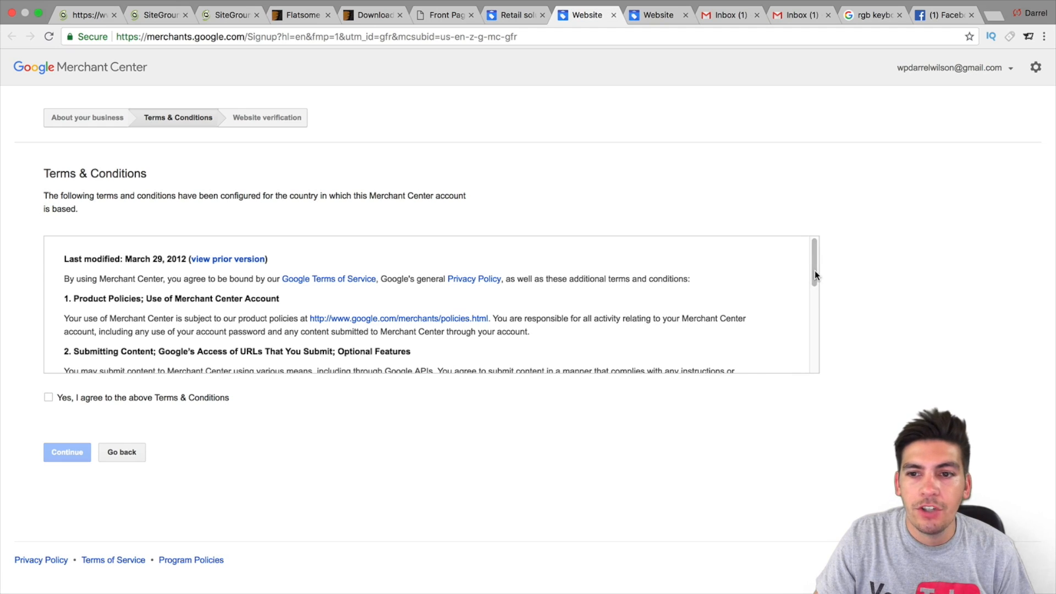
pyautogui.moveTo(815, 275); pyautogui.dragTo(814, 374)
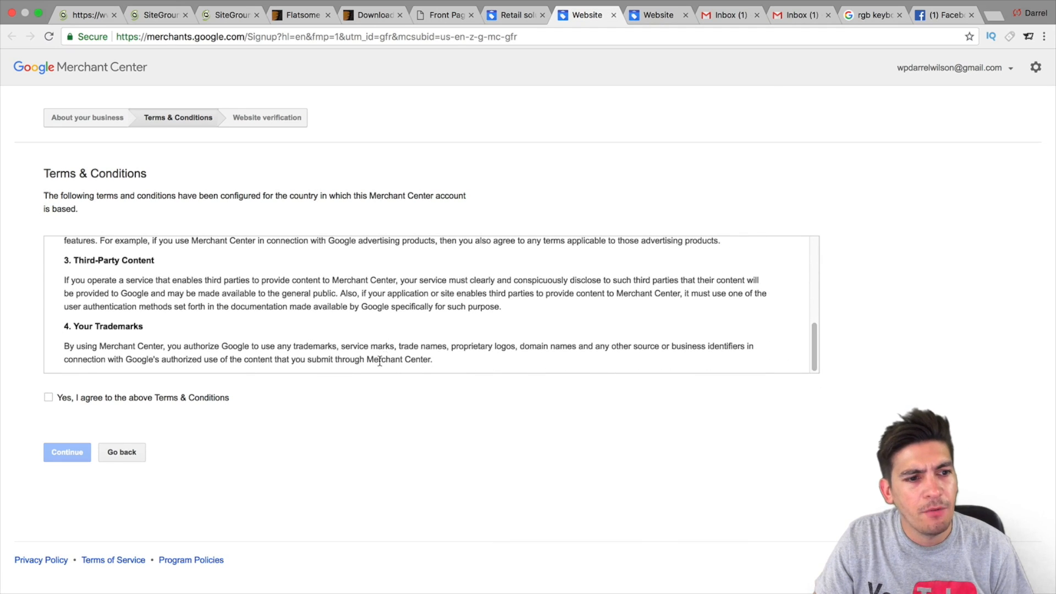
pyautogui.click(141, 397)
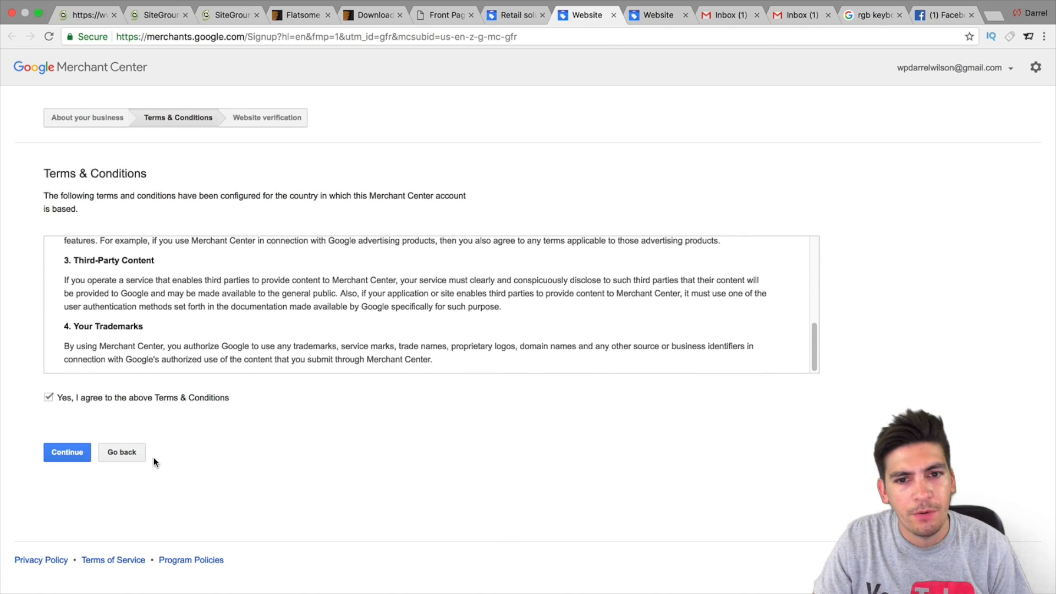
pyautogui.click(84, 449)
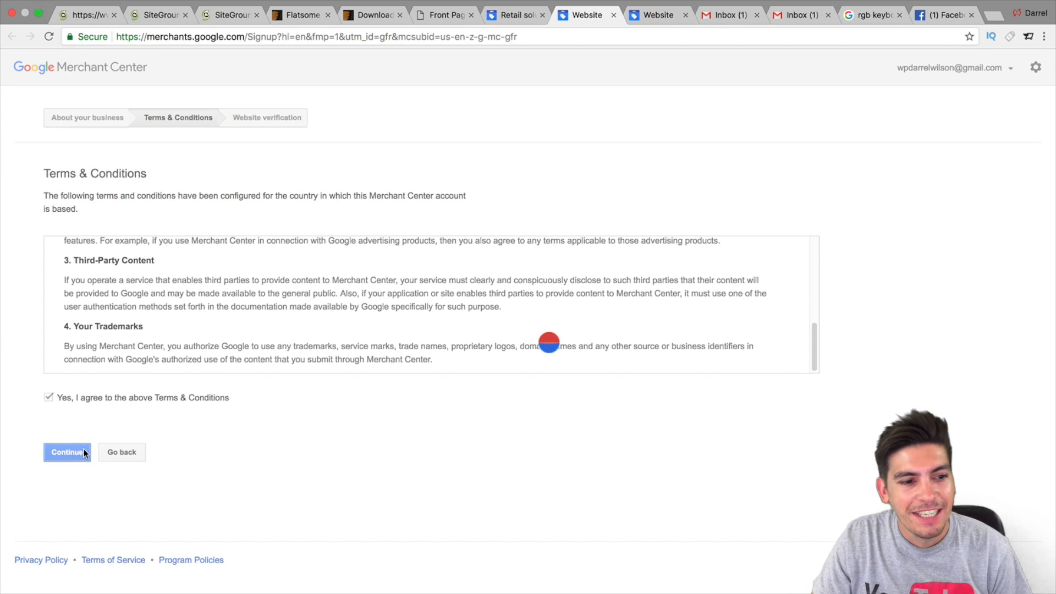
# Step: Review the website verification instructions and search Google for "google webmaster tools"
pyautogui.scroll(-1, 211, 407)
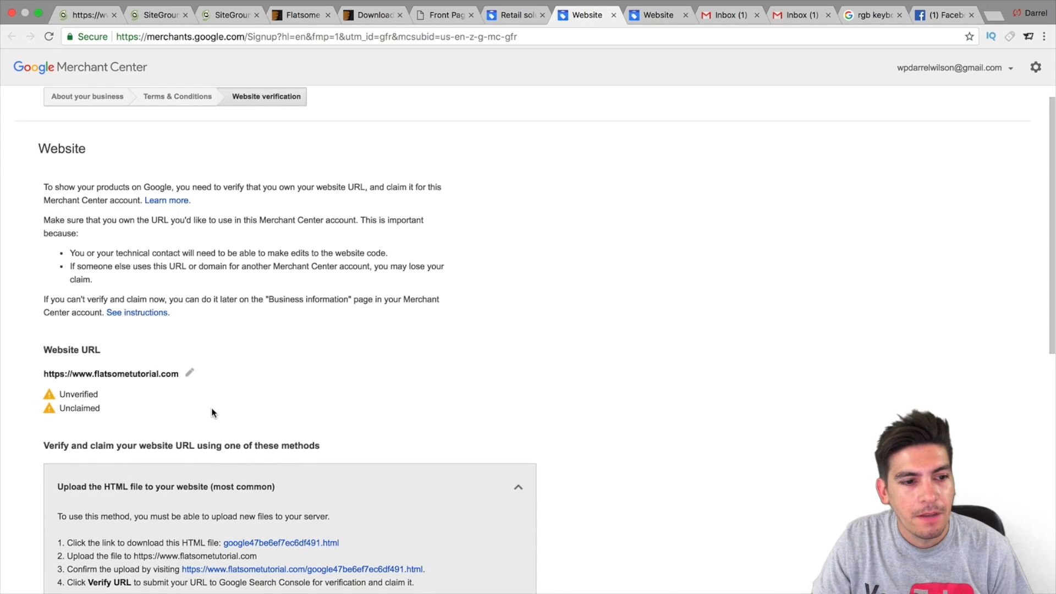
pyautogui.scroll(-3, 212, 397)
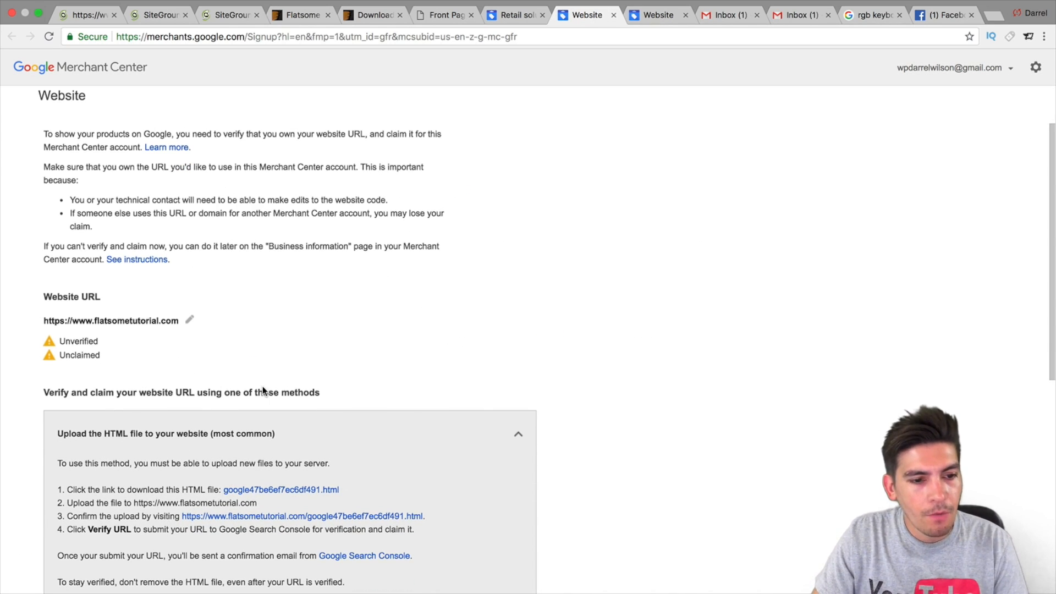
pyautogui.scroll(-1, 263, 387)
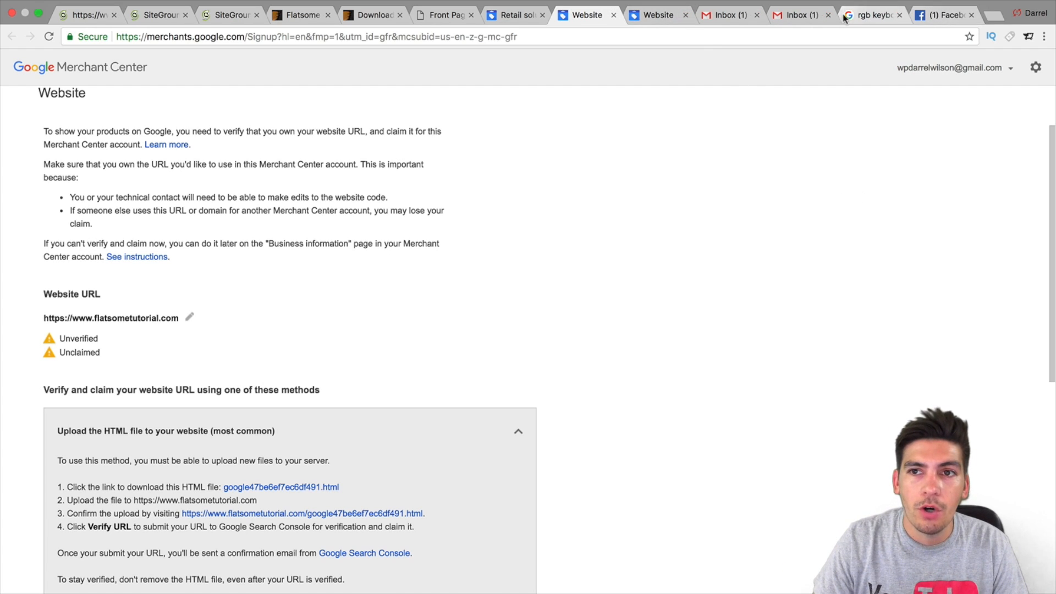
pyautogui.click(861, 15)
pyautogui.moveTo(320, 71); pyautogui.dragTo(2, 83)
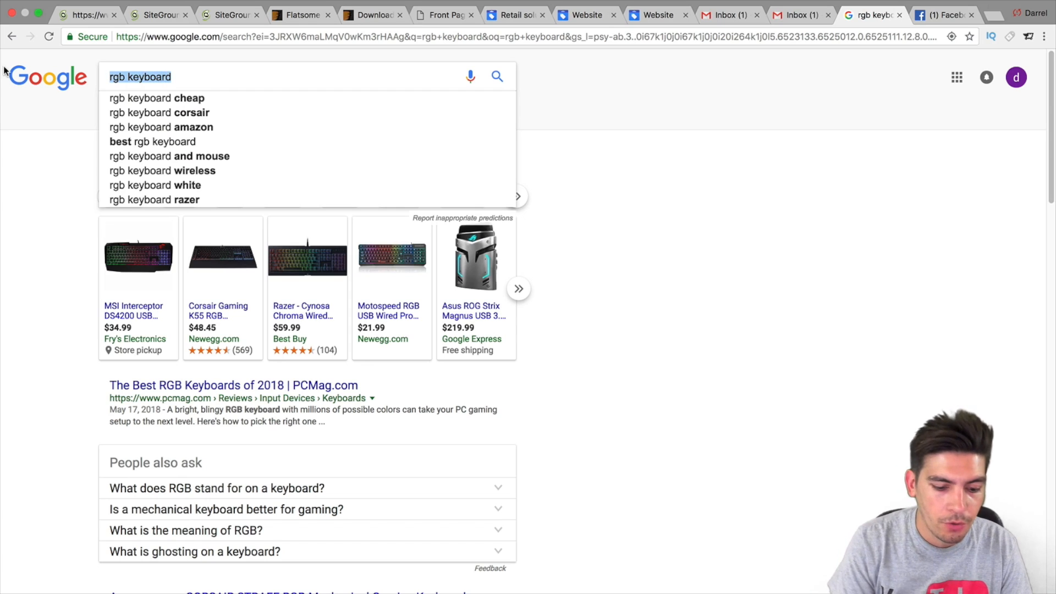
pyautogui.write('google')
pyautogui.press('Down')
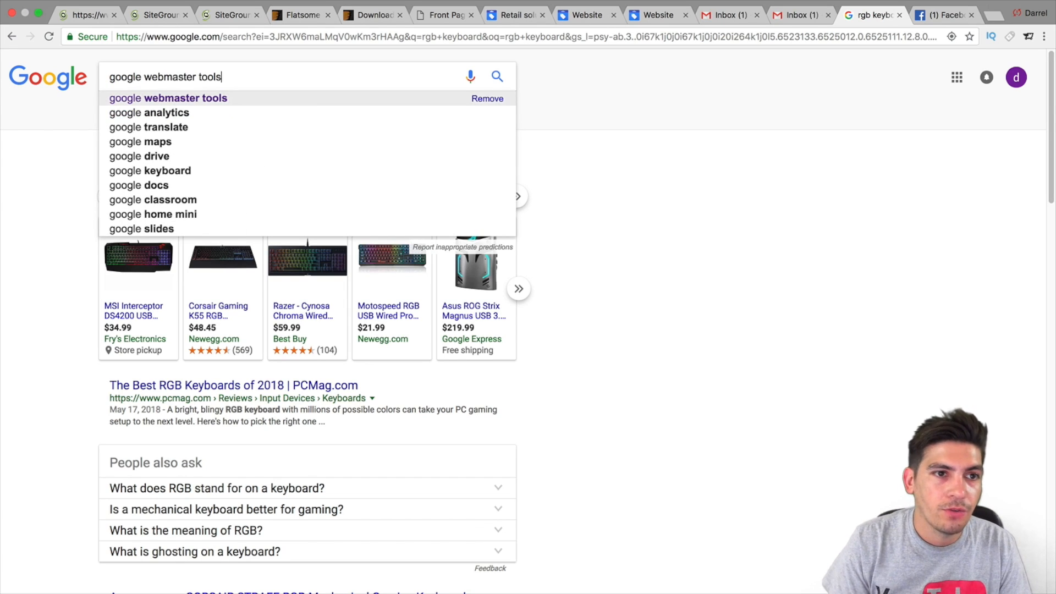
pyautogui.press('Return')
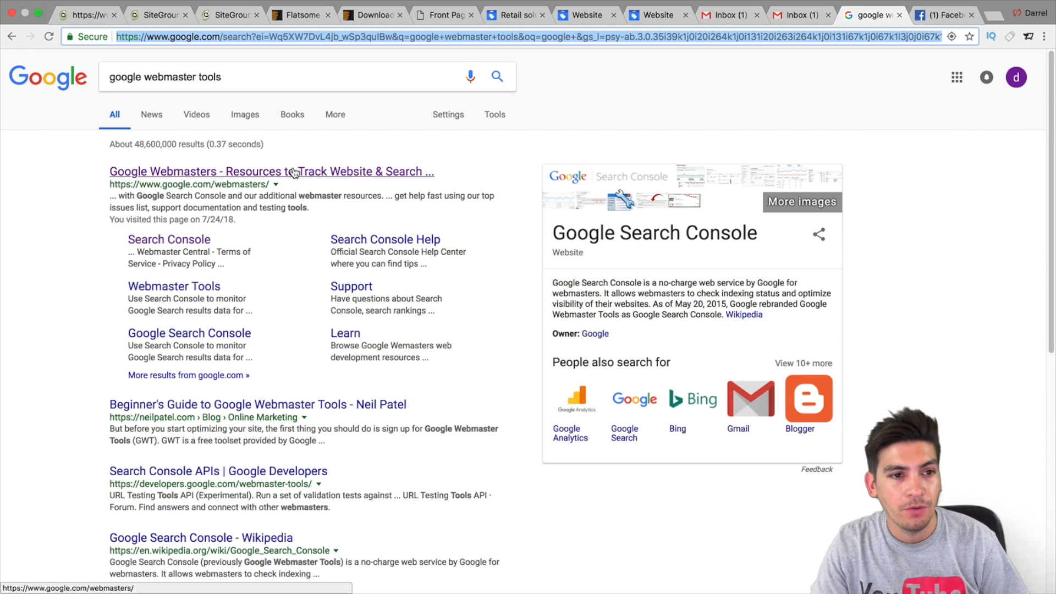
pyautogui.click(295, 171)
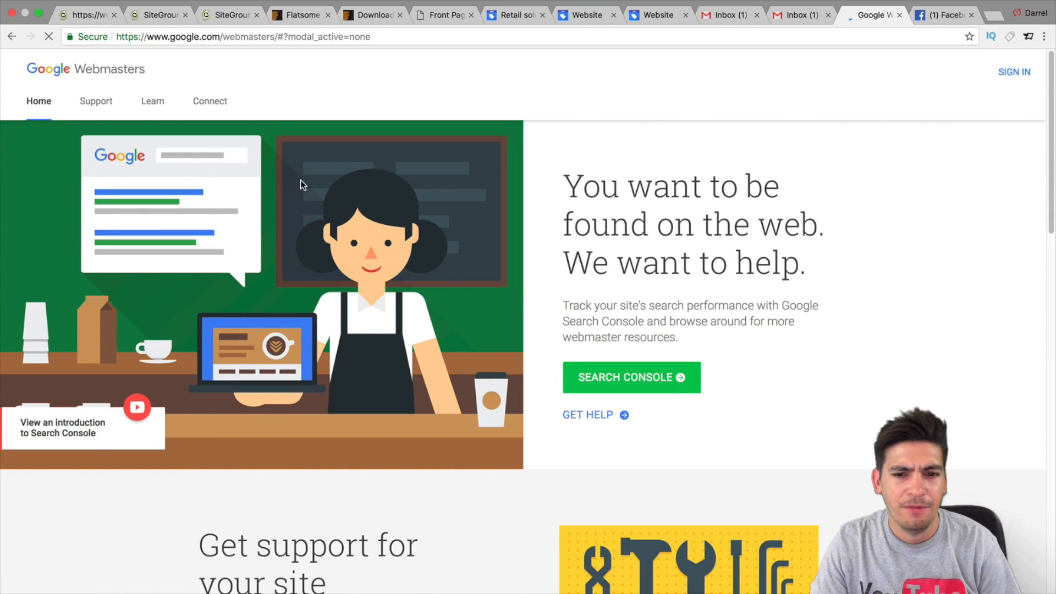
pyautogui.click(1004, 75)
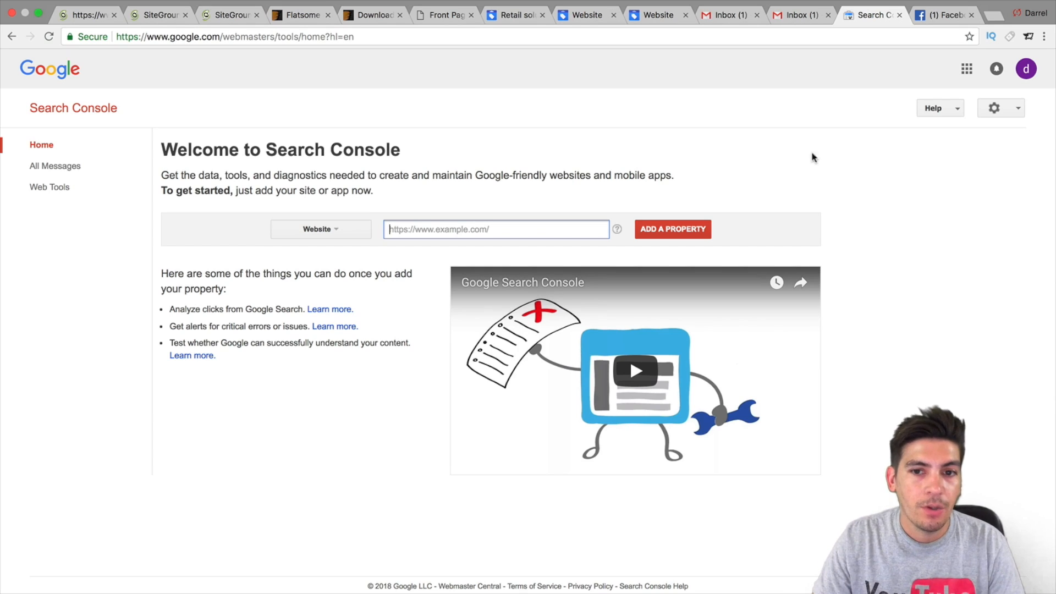
pyautogui.write('https://www.flatsometutorial.com')
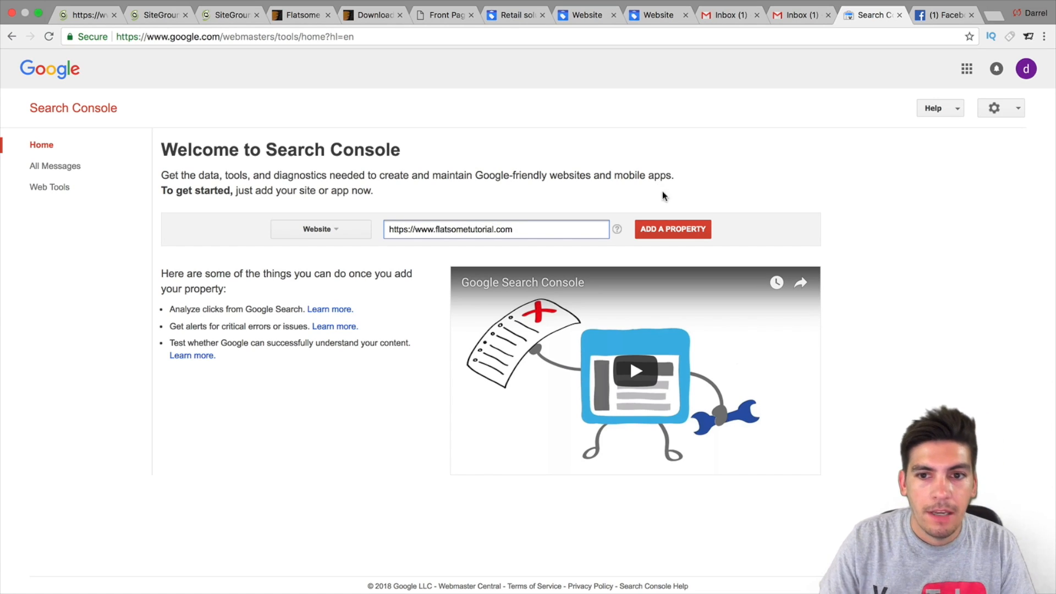
pyautogui.click(664, 227)
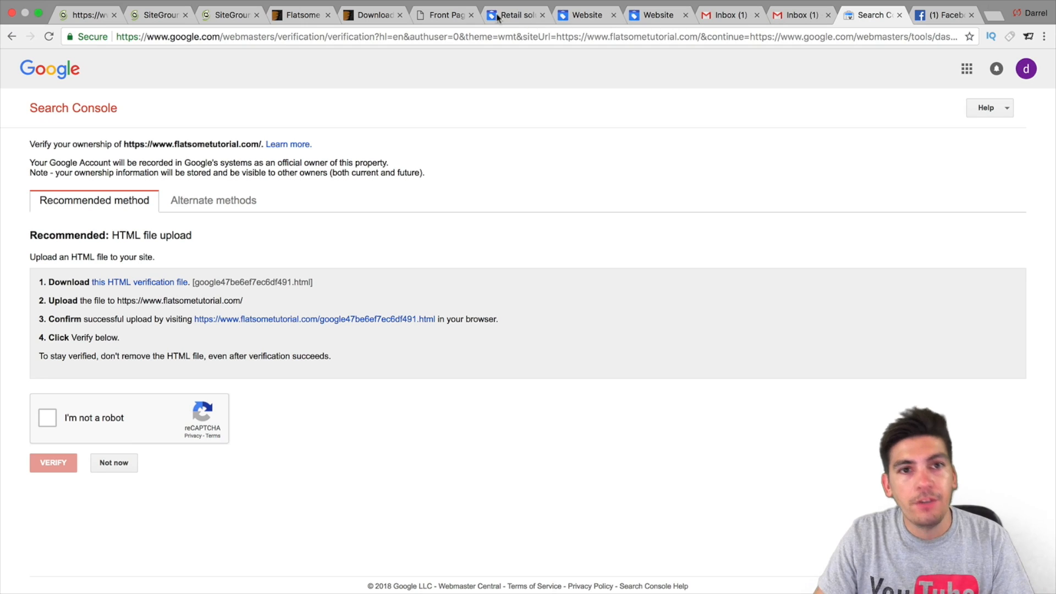
# Step: Switch to the Flatsome store's WordPress dashboard and open the Webmaster Tools verification settings of Yoast SEO
pyautogui.click(447, 15)
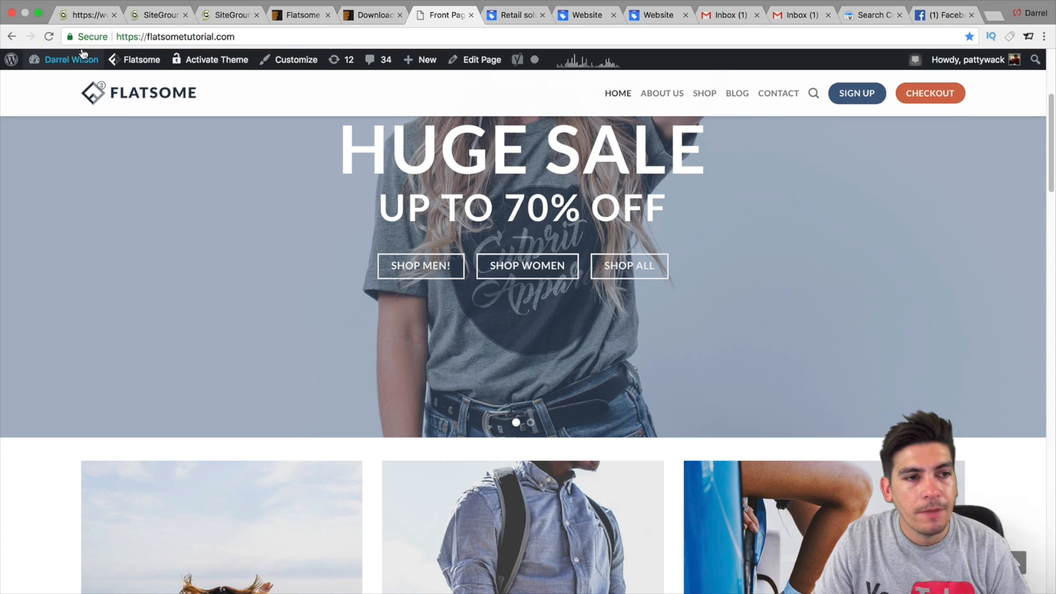
pyautogui.moveTo(66, 59)
pyautogui.click(70, 83)
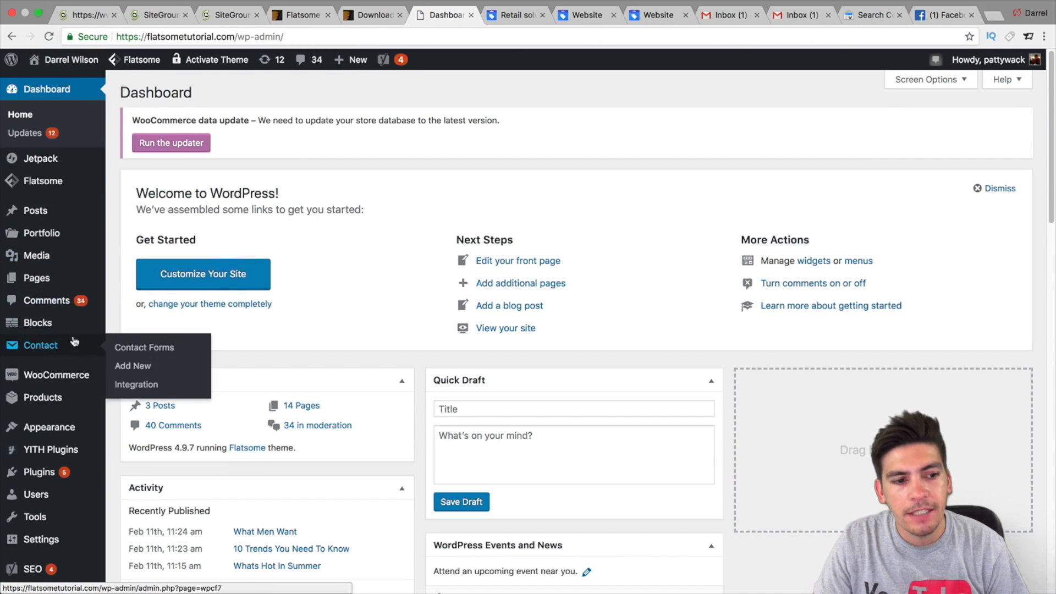
pyautogui.moveTo(77, 449)
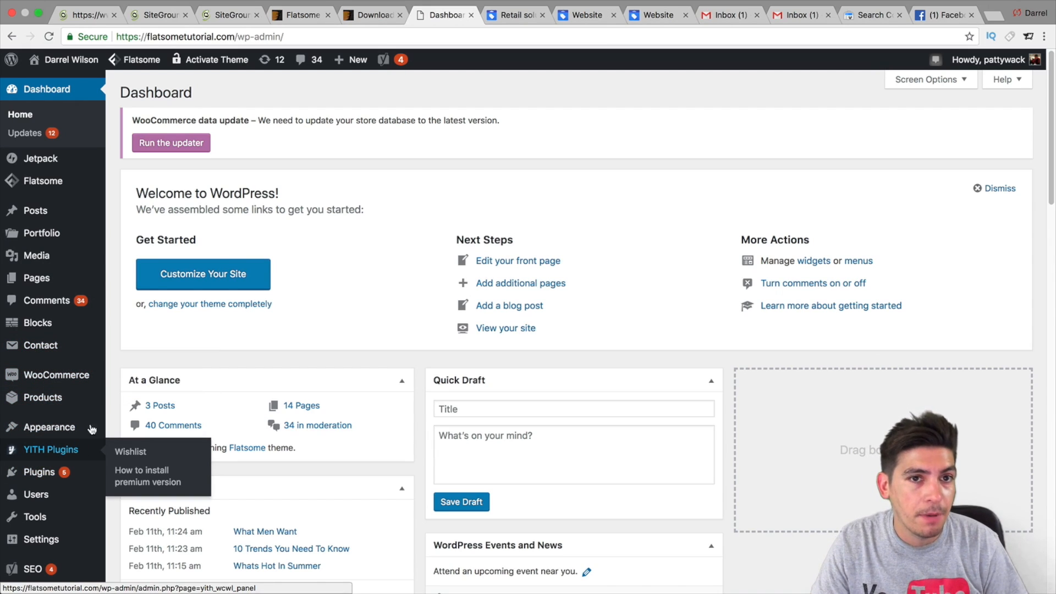
pyautogui.moveTo(389, 71)
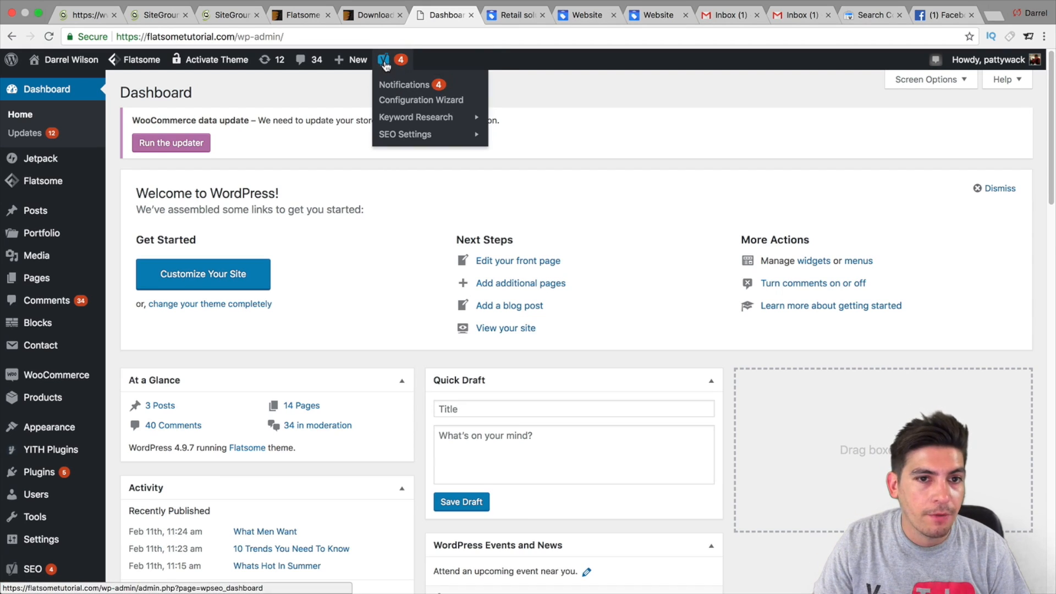
pyautogui.moveTo(405, 134)
pyautogui.click(540, 137)
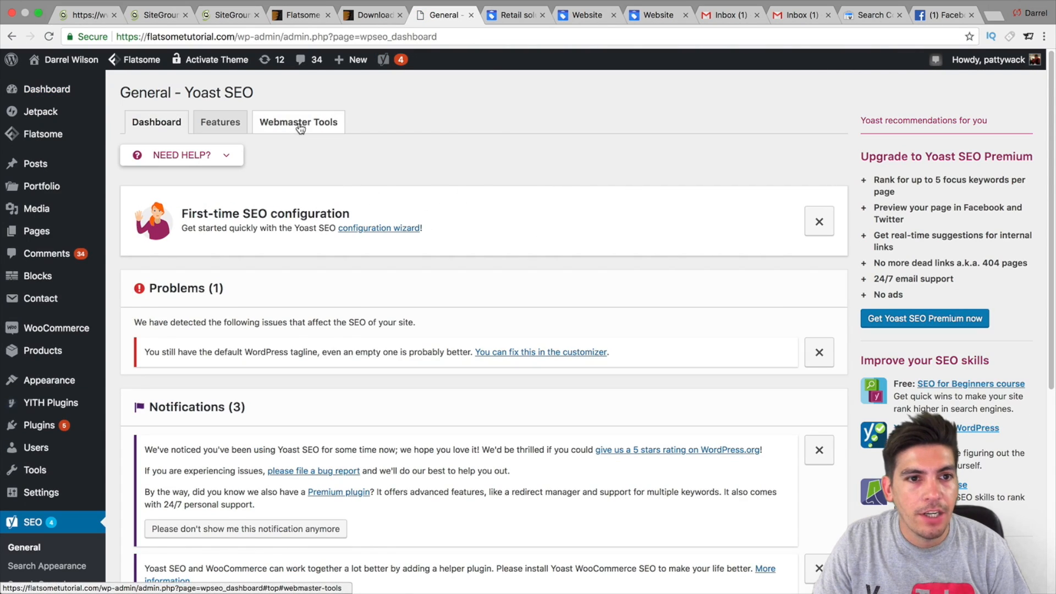
pyautogui.click(309, 126)
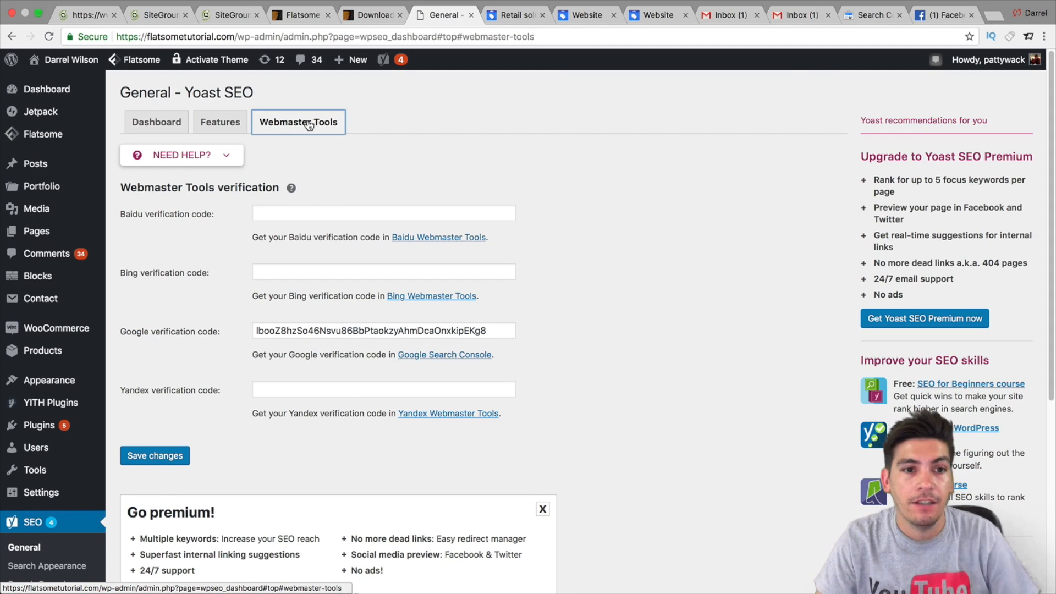
# Step: Clear the existing Google verification code in the Yoast SEO Webmaster Tools settings
pyautogui.click(358, 328)
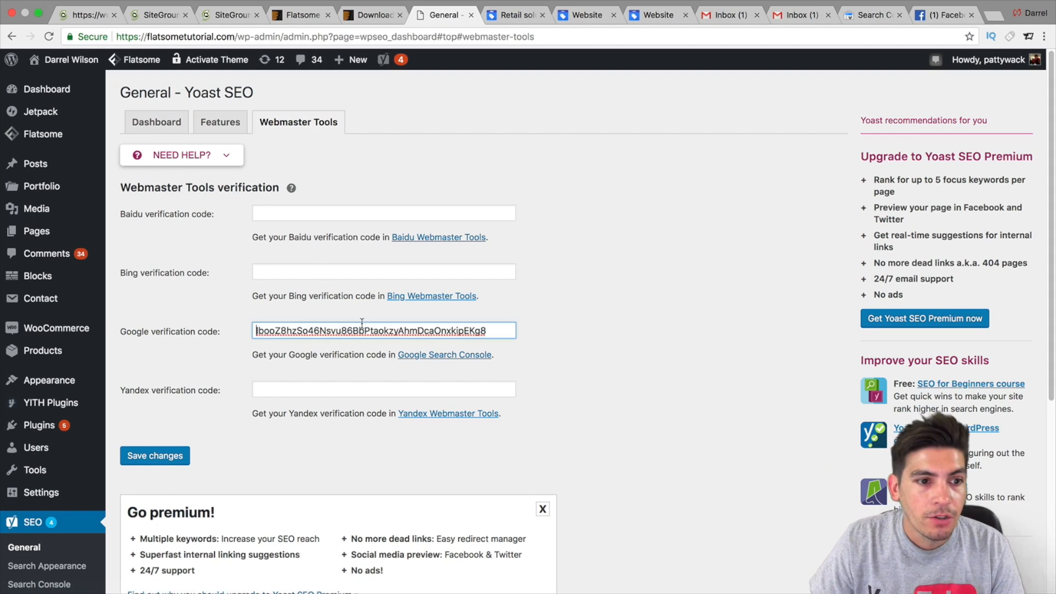
pyautogui.press('super+a')
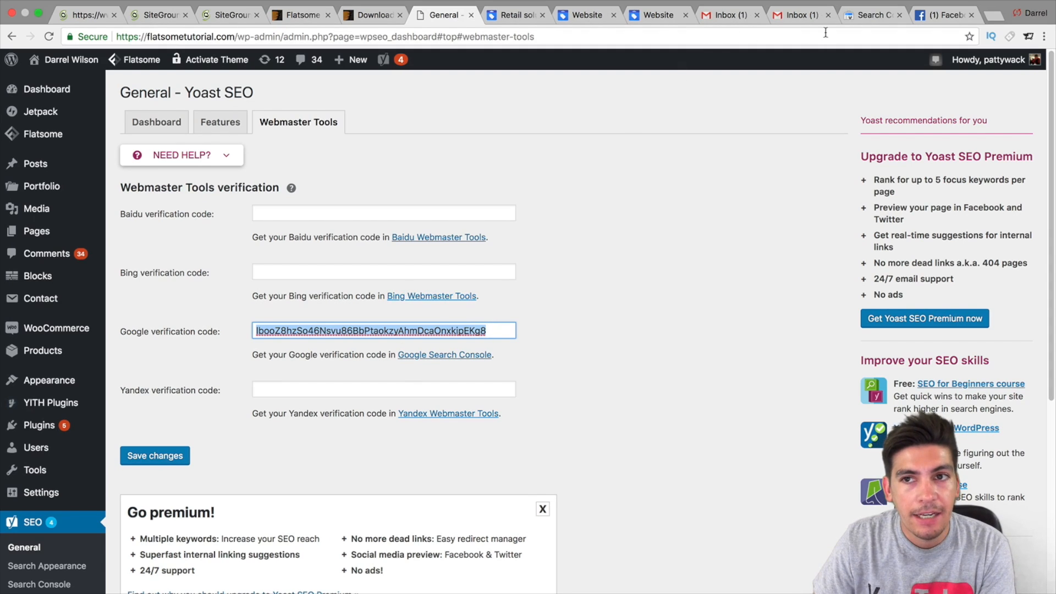
pyautogui.press('BackSpace')
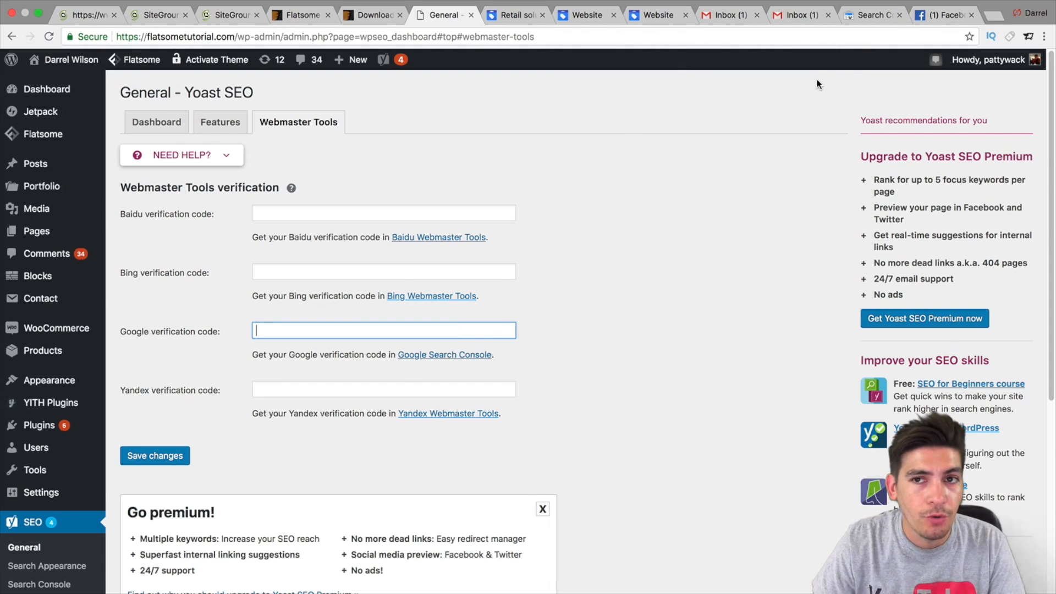
# Step: Return to Search Console, choose the alternate HTML tag verification method and copy its meta tag
pyautogui.click(868, 17)
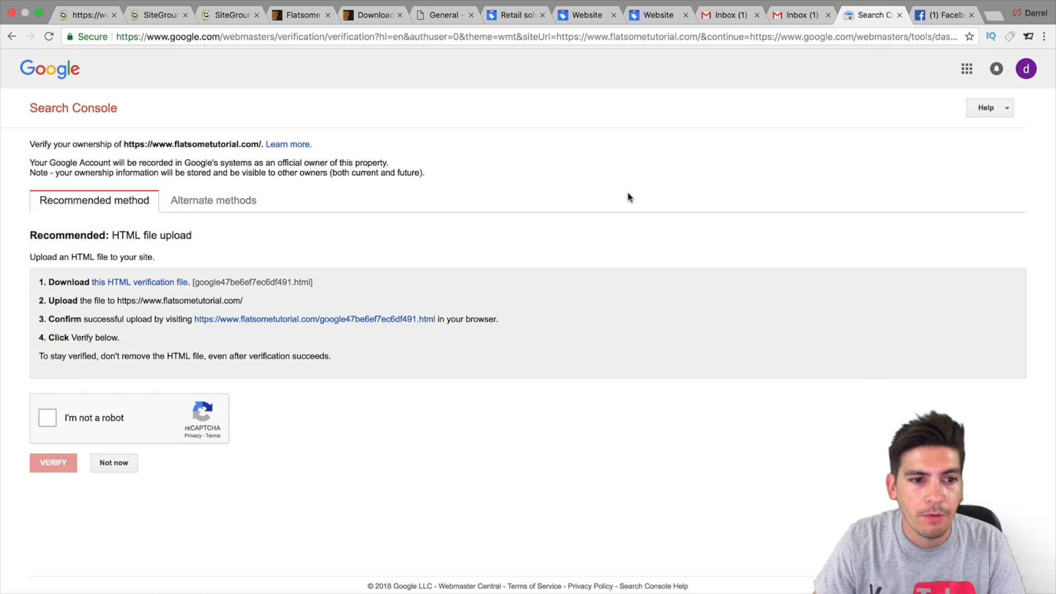
pyautogui.click(240, 202)
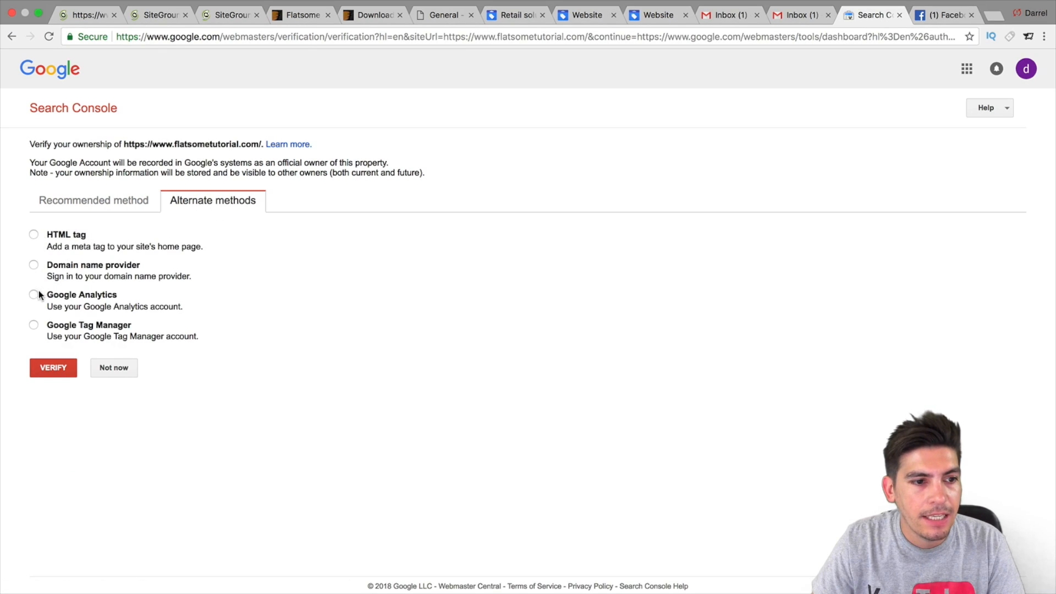
pyautogui.click(35, 234)
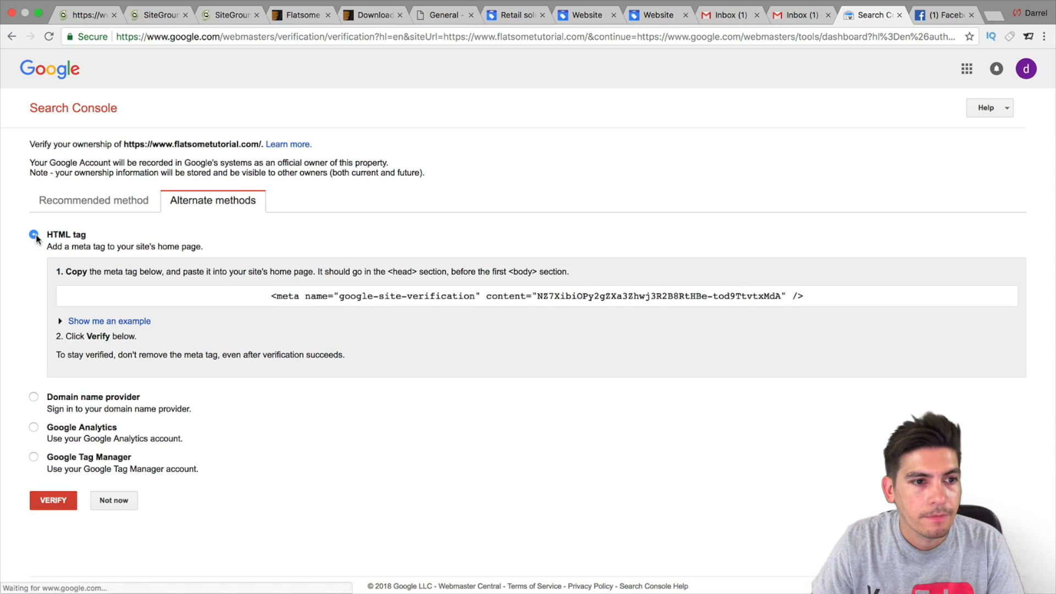
pyautogui.click(524, 292)
pyautogui.rightClick(527, 294)
pyautogui.click(543, 318)
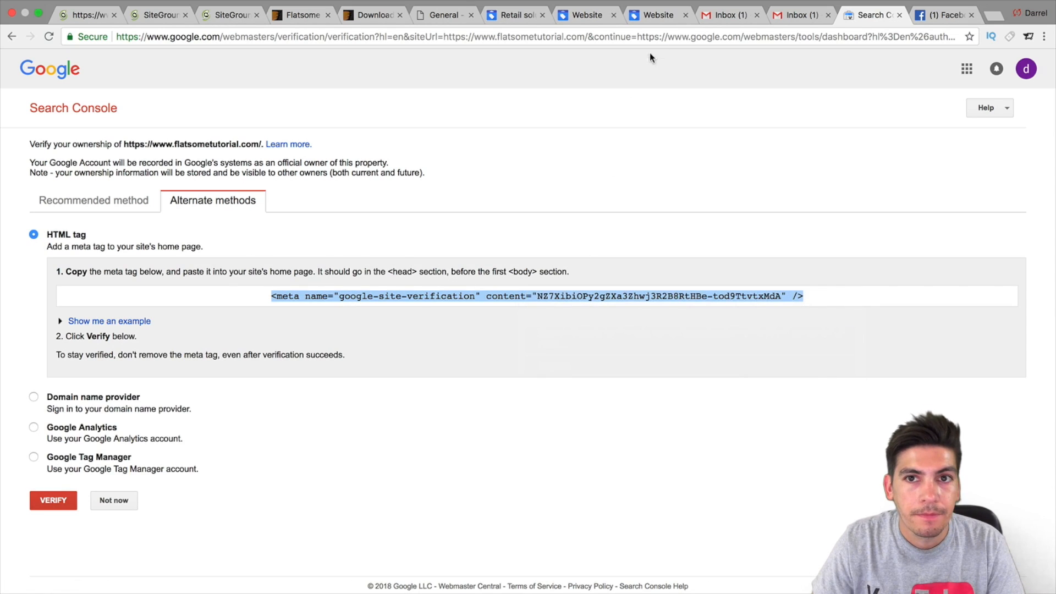
# Step: Paste the copied meta tag as the Google verification code in Yoast SEO and save the changes
pyautogui.click(448, 17)
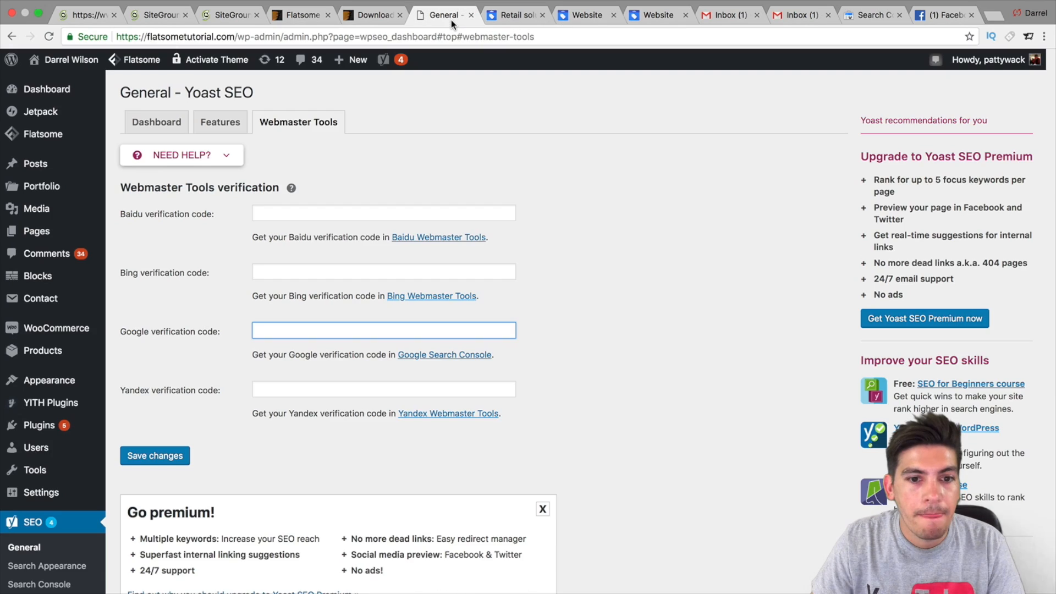
pyautogui.rightClick(312, 330)
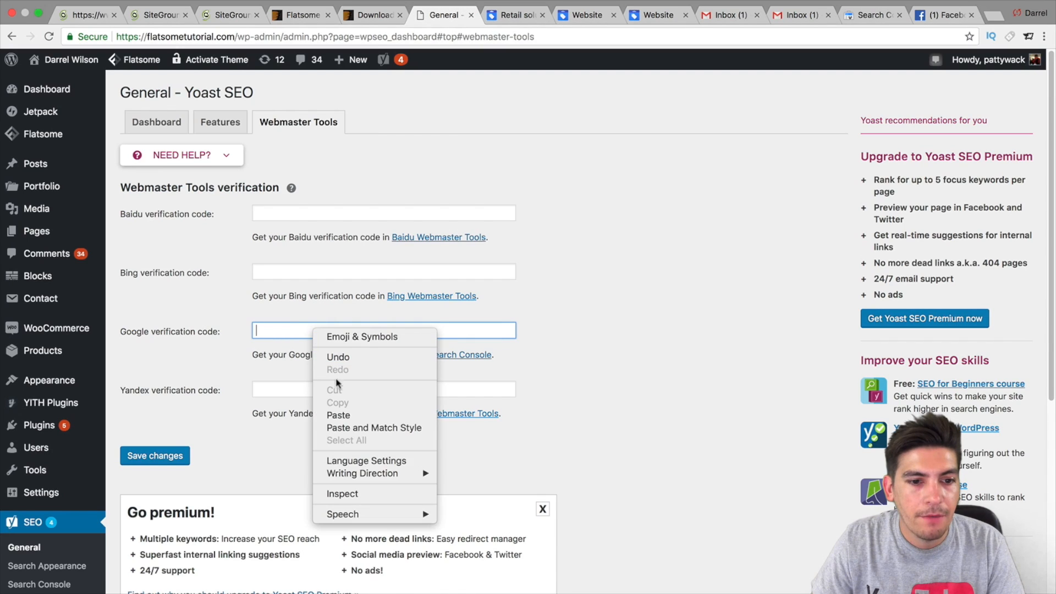
pyautogui.click(334, 412)
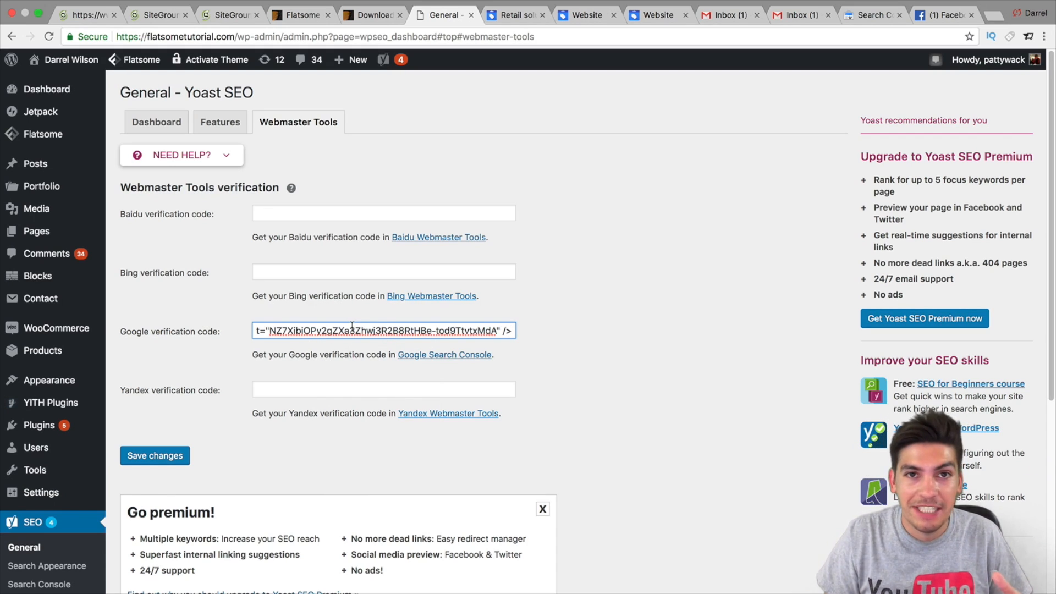
pyautogui.click(176, 454)
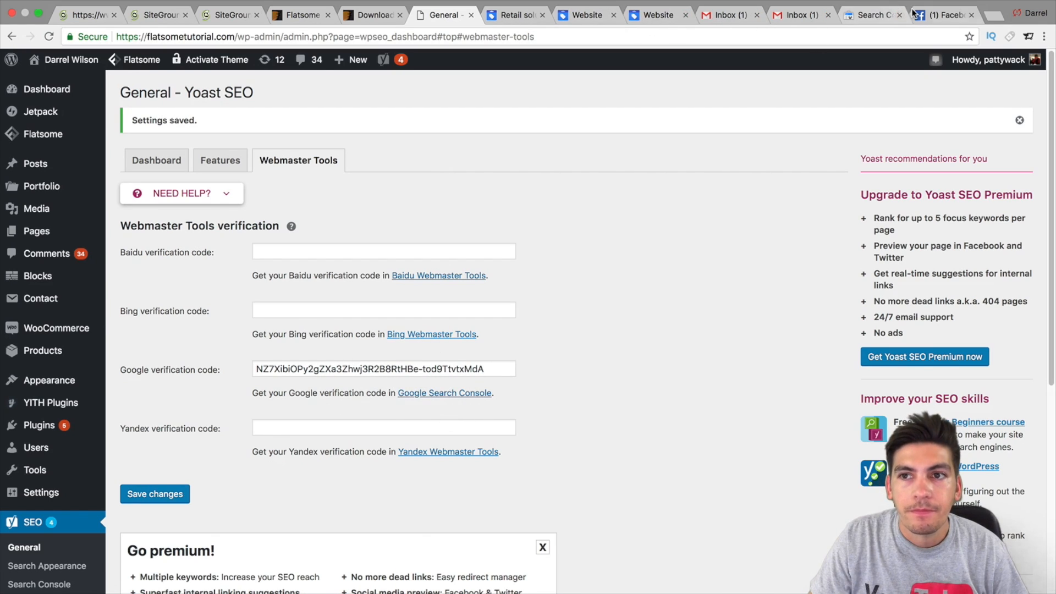
pyautogui.click(871, 14)
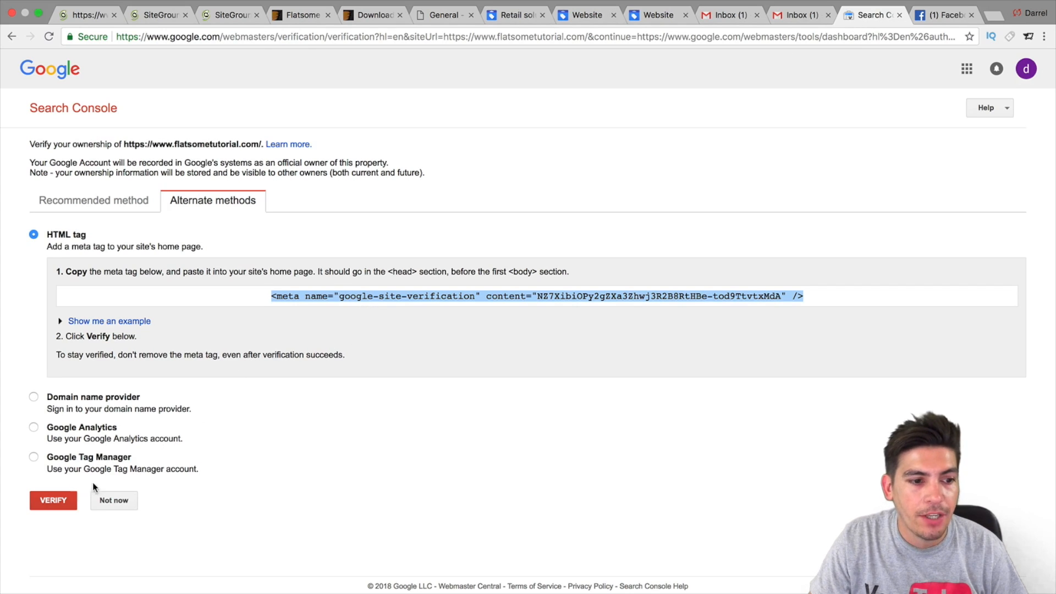
pyautogui.click(51, 496)
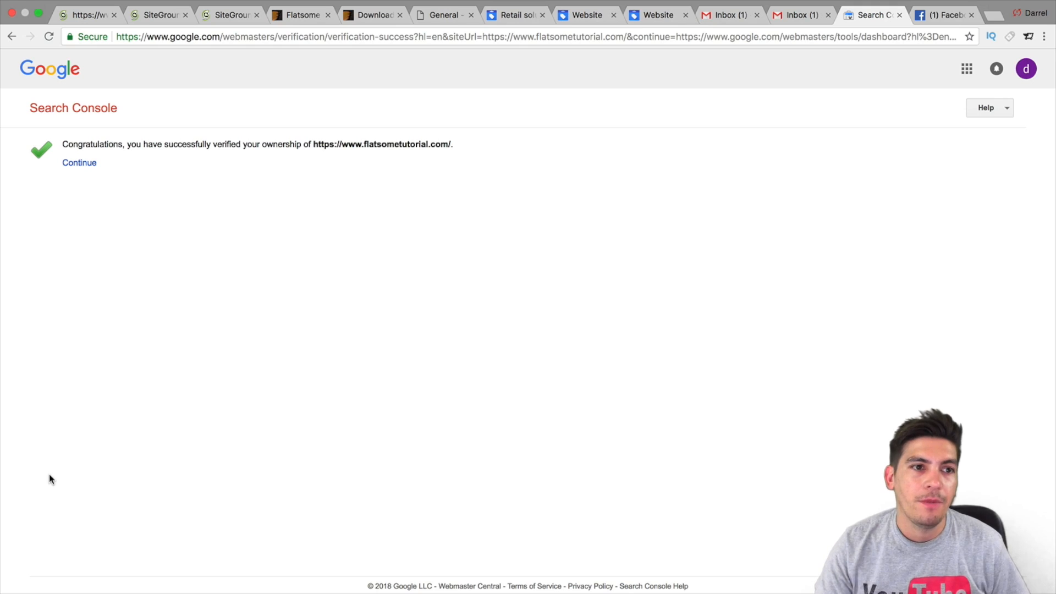
pyautogui.moveTo(197, 144); pyautogui.dragTo(398, 144)
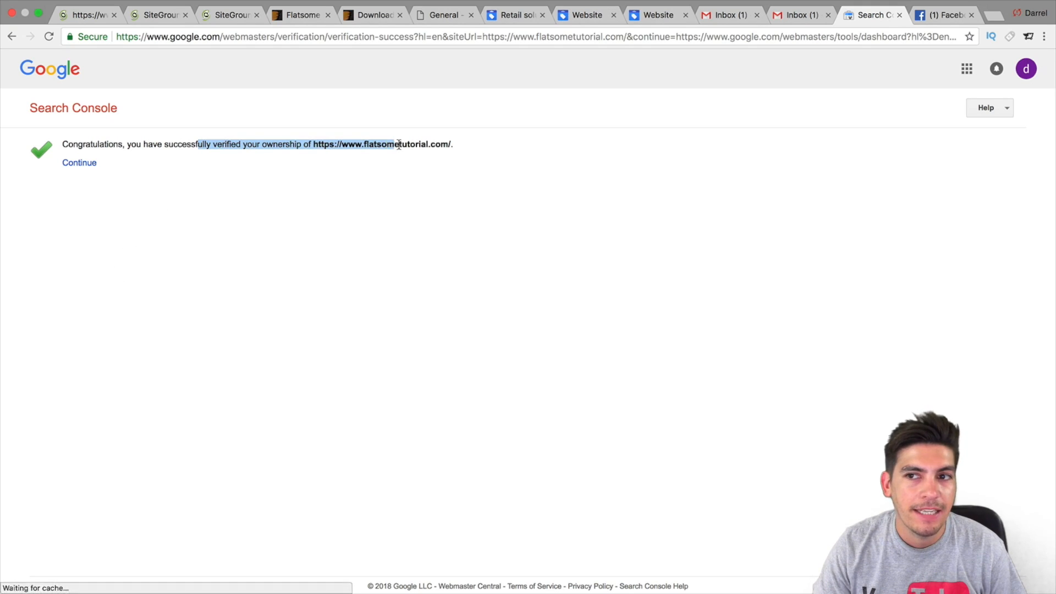
pyautogui.click(82, 163)
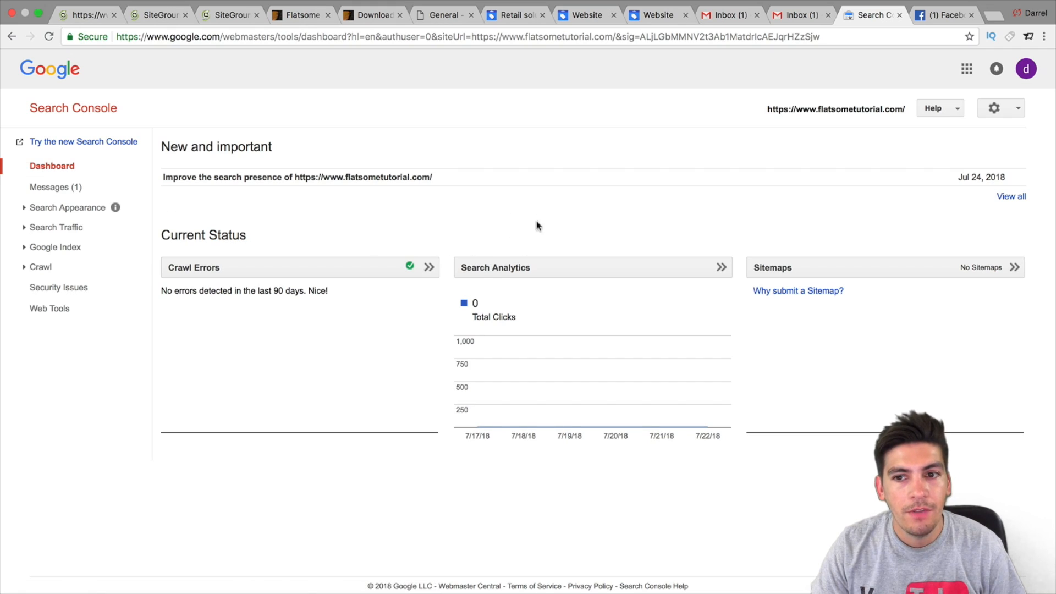
pyautogui.click(583, 17)
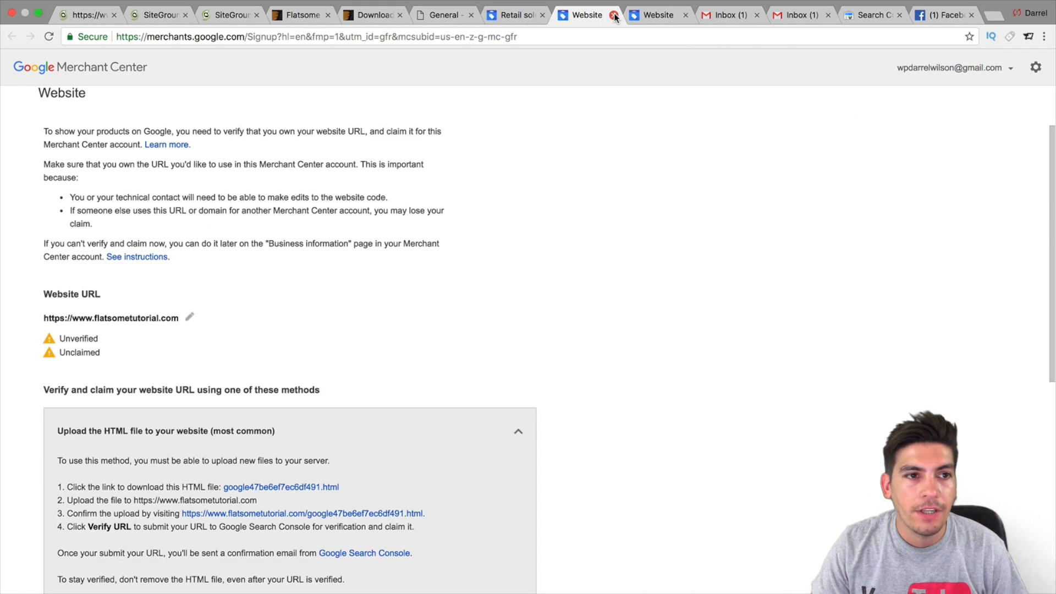
pyautogui.scroll(-1, 480, 187)
pyautogui.scroll(-5, 480, 188)
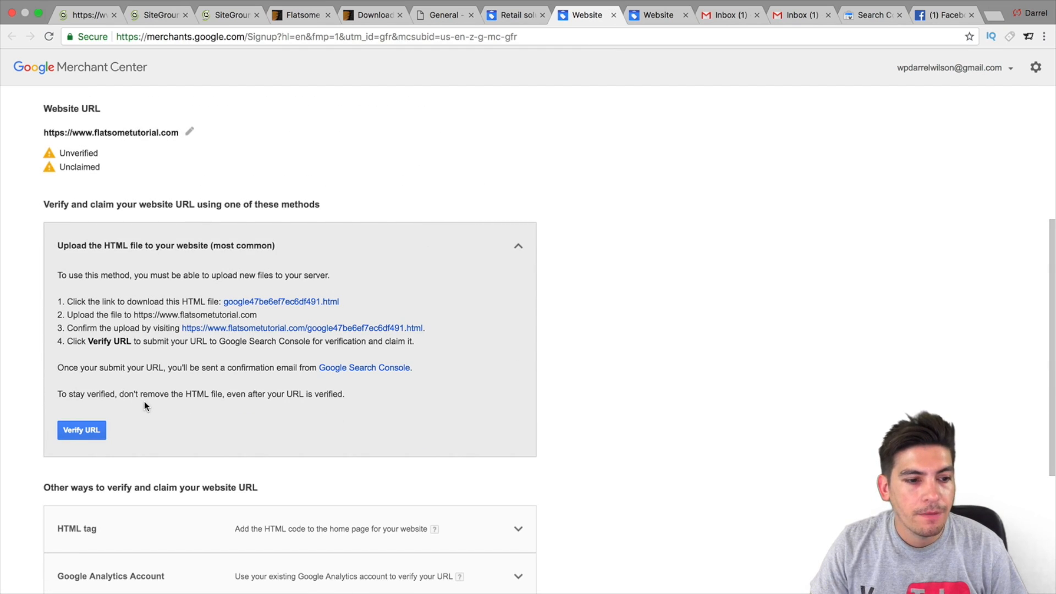
pyautogui.scroll(-1, 146, 405)
pyautogui.click(98, 429)
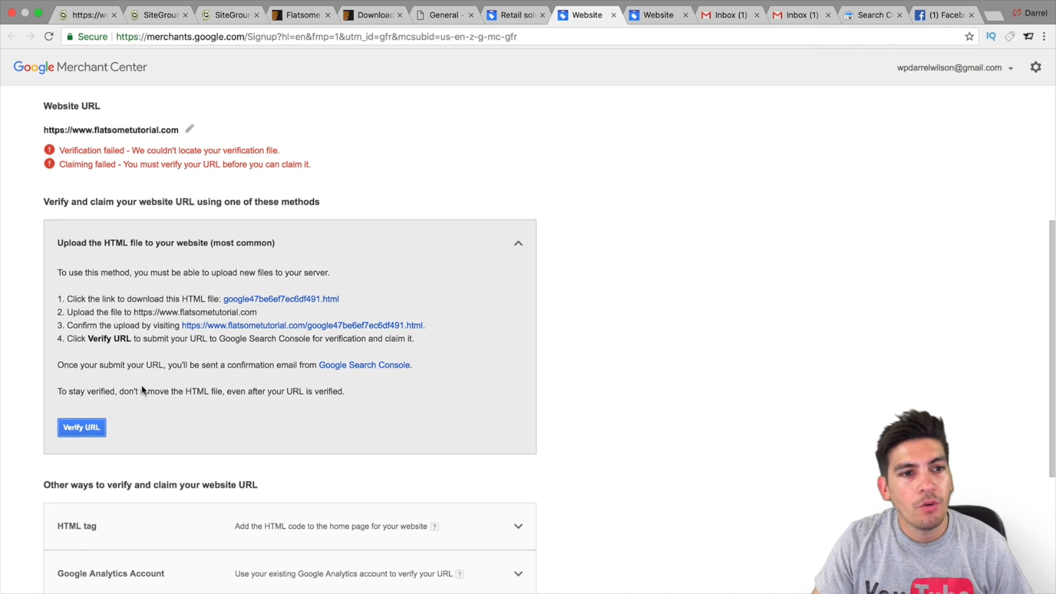
# Step: Choose the HTML tag verification method in Merchant Center and copy its google-site-verification meta tag
pyautogui.scroll(-2, 157, 396)
pyautogui.scroll(-4, 151, 359)
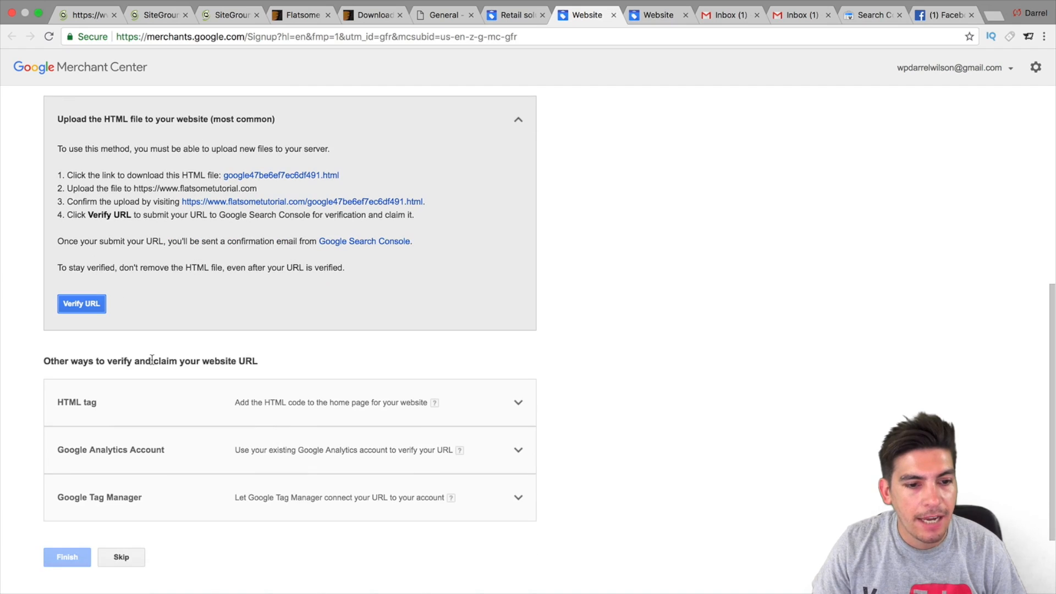
pyautogui.click(520, 404)
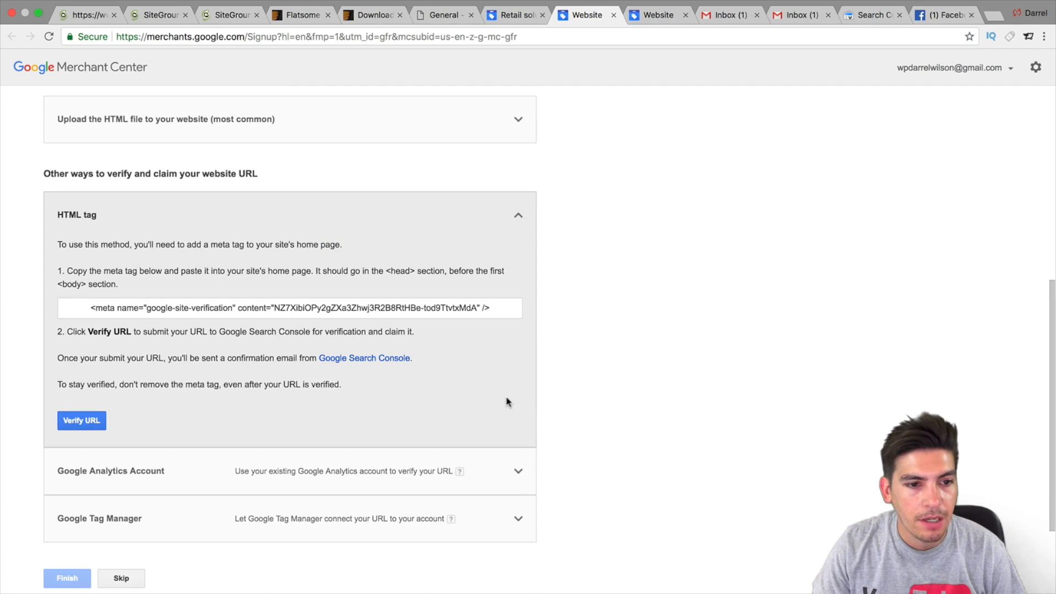
pyautogui.tripleClick(376, 307)
pyautogui.rightClick(376, 308)
pyautogui.click(405, 336)
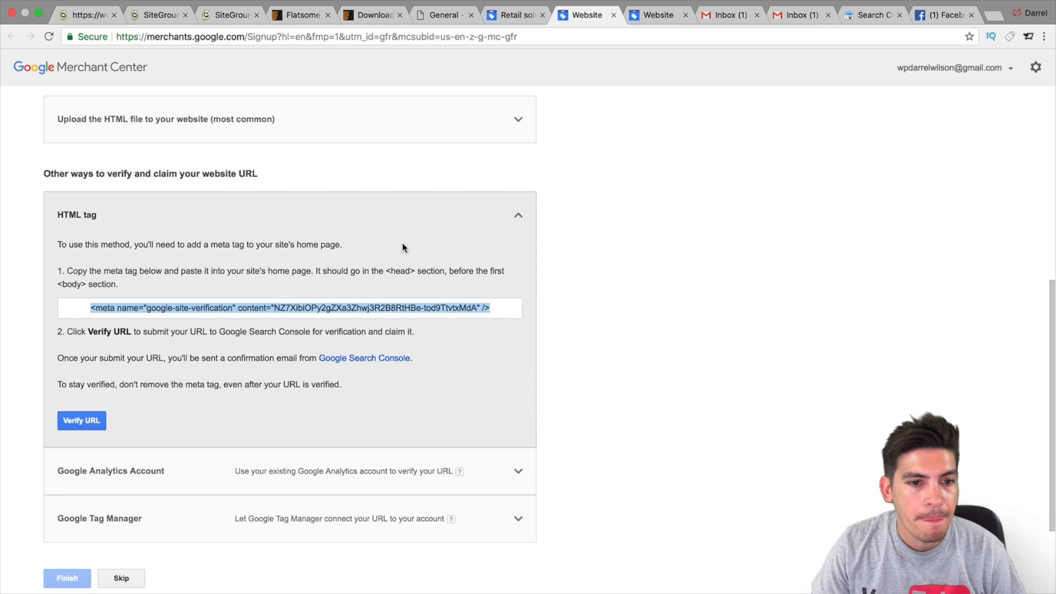
# Step: Replace the Google verification code in the Yoast SEO Webmaster Tools settings with the copied meta tag and save the changes
pyautogui.click(511, 16)
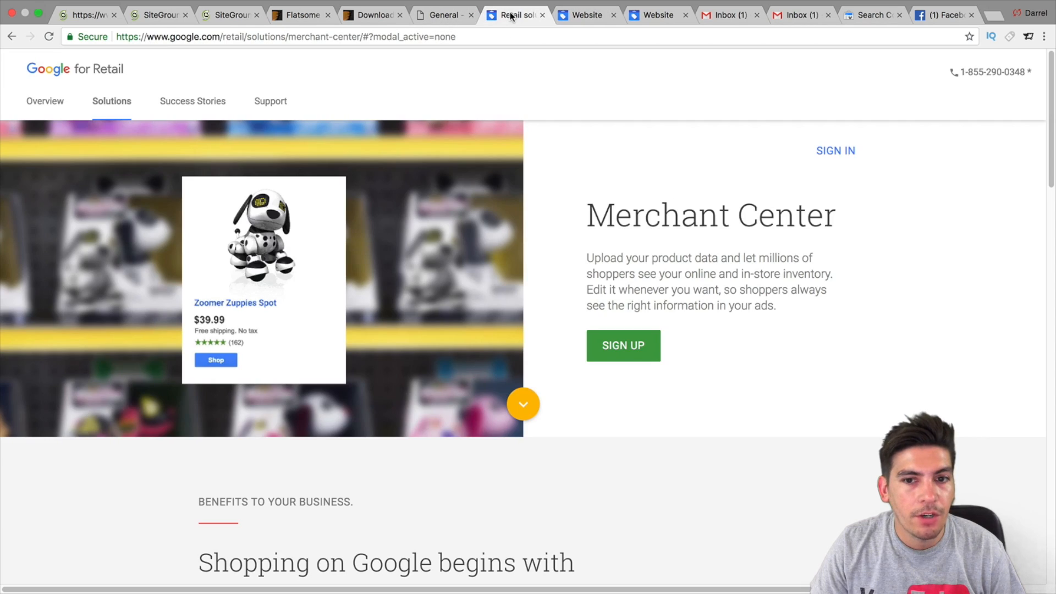
pyautogui.click(444, 16)
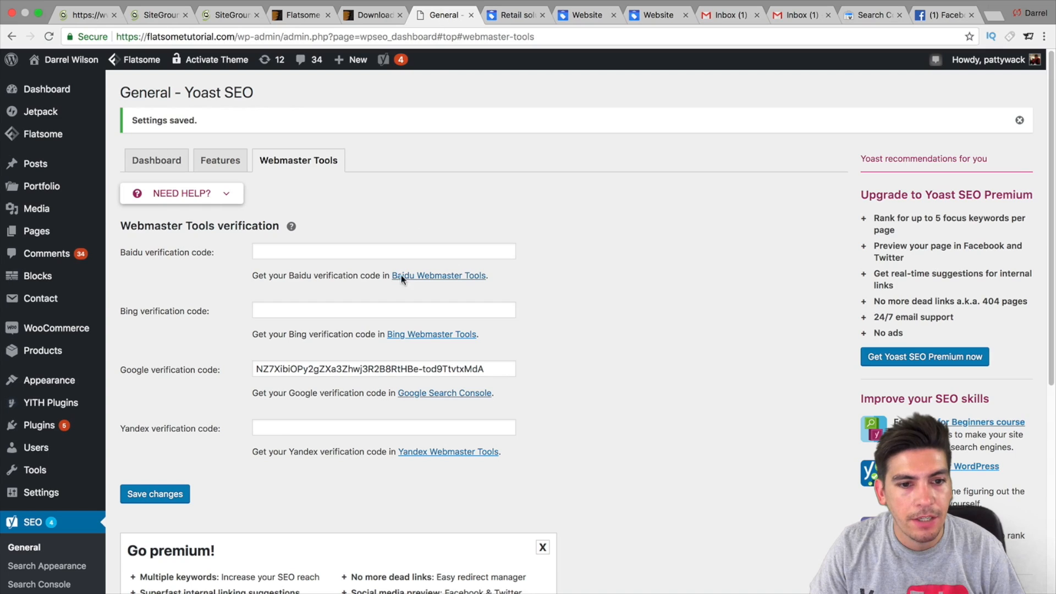
pyautogui.tripleClick(306, 367)
pyautogui.rightClick(306, 367)
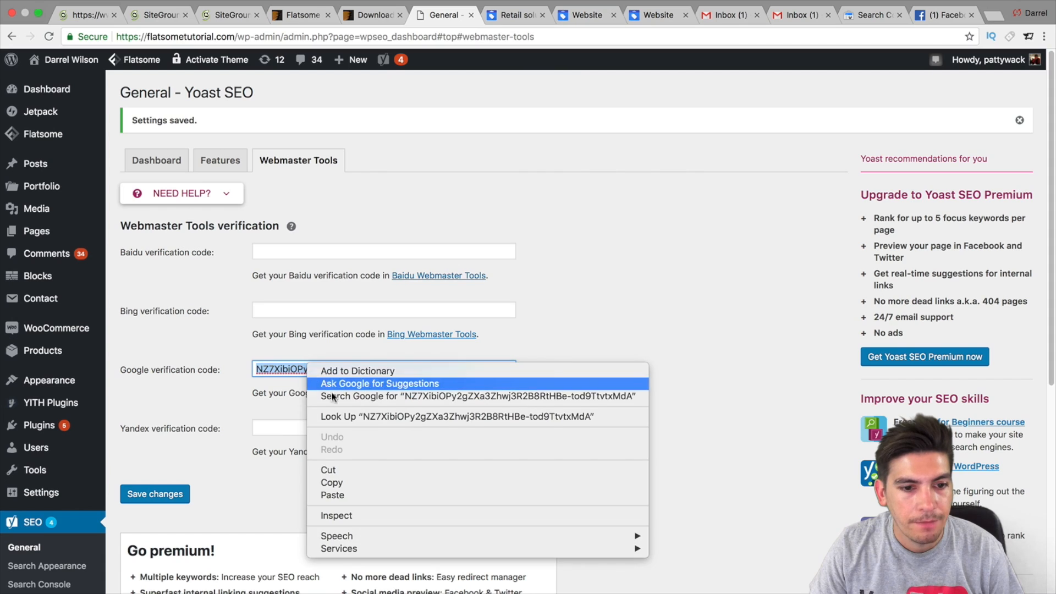
pyautogui.click(343, 494)
pyautogui.click(179, 494)
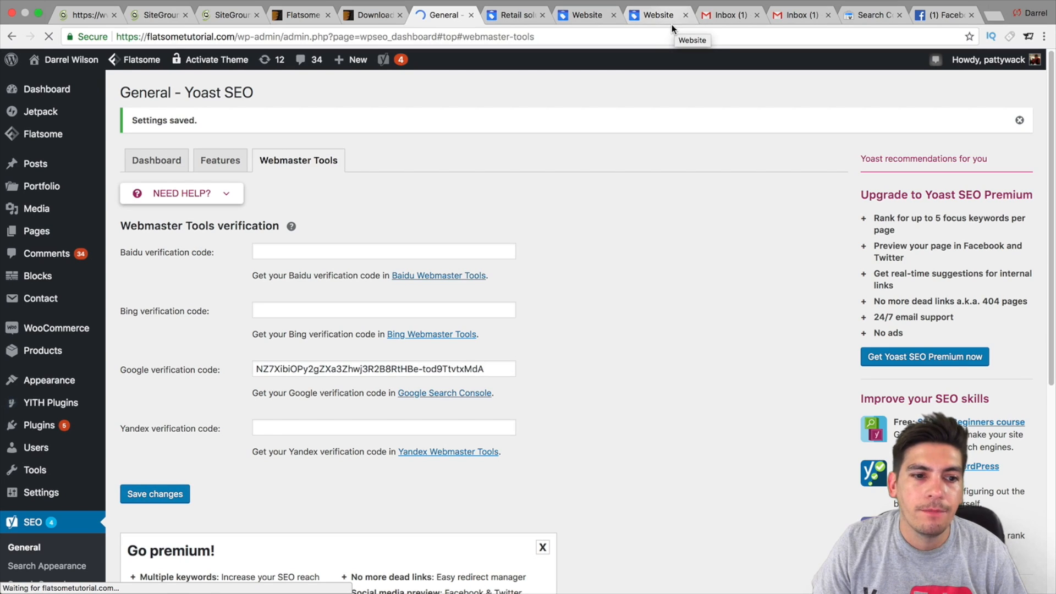
# Step: Verify and claim the website URL in Merchant Center, accepting the conflicting-account claim, and finish the account setup
pyautogui.click(505, 15)
pyautogui.click(596, 15)
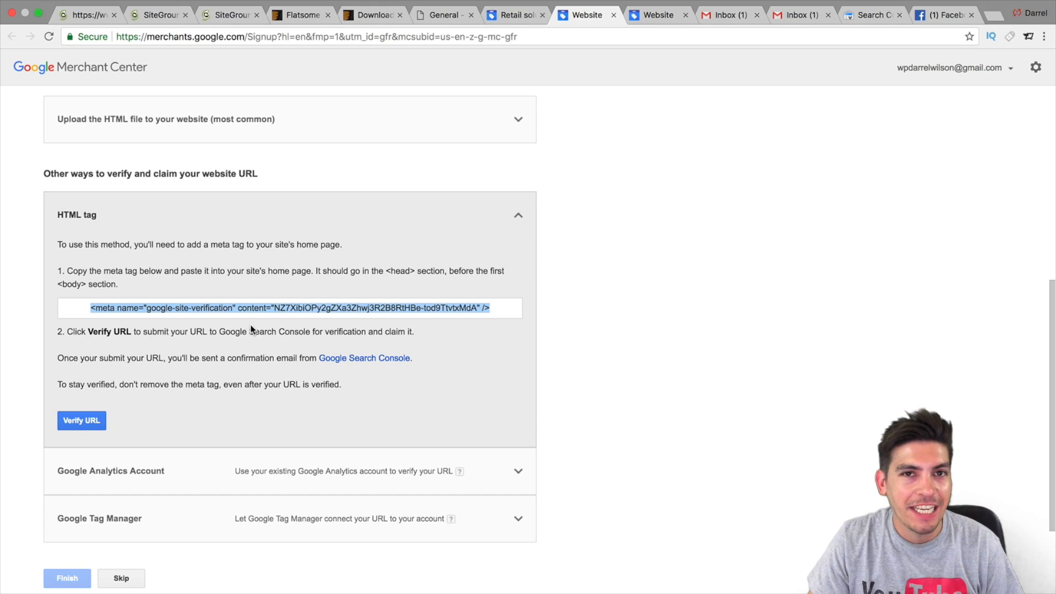
pyautogui.click(86, 423)
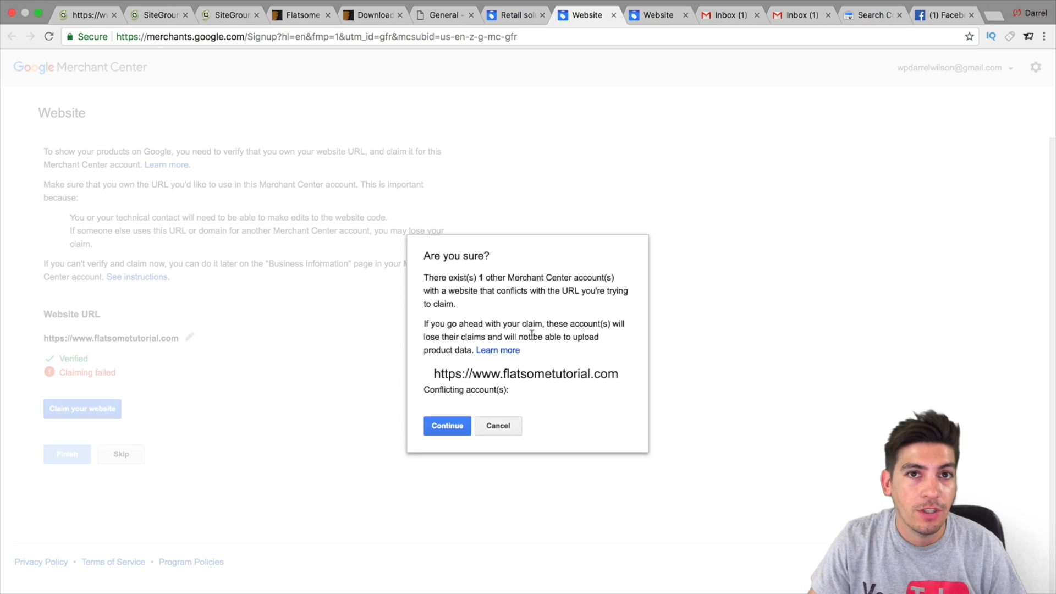
pyautogui.click(444, 431)
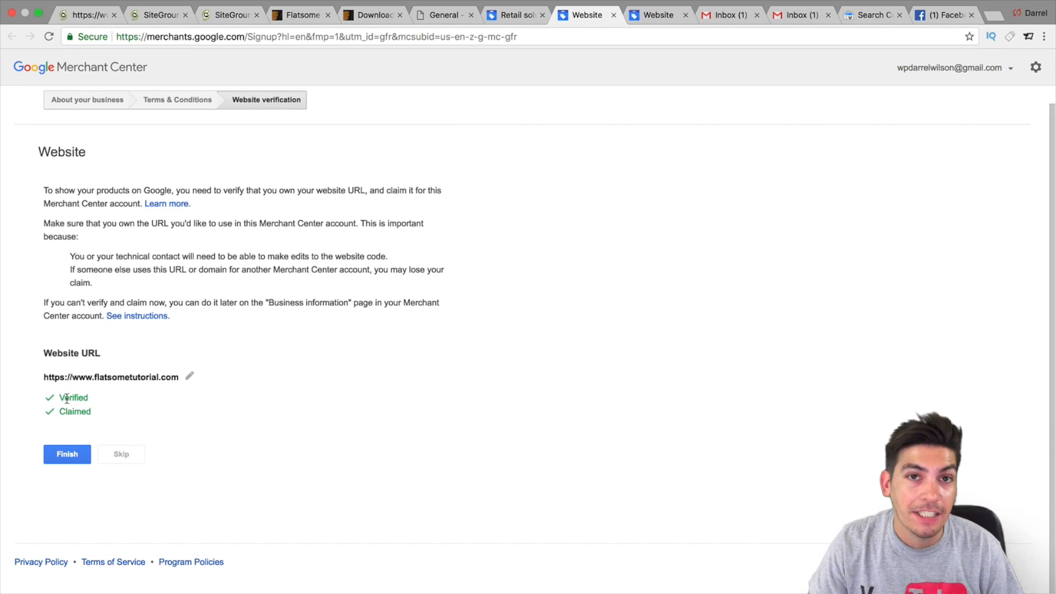
pyautogui.click(68, 456)
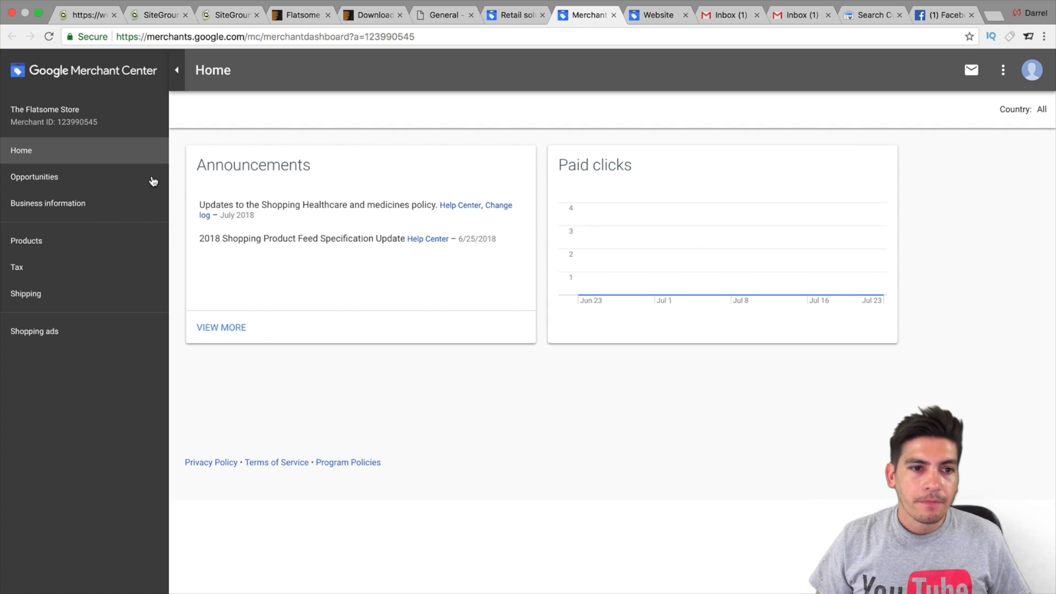
# Step: Review Merchant Center's Opportunities, Business information, Products diagnostics, product list and AdWords account linking pages
pyautogui.click(88, 176)
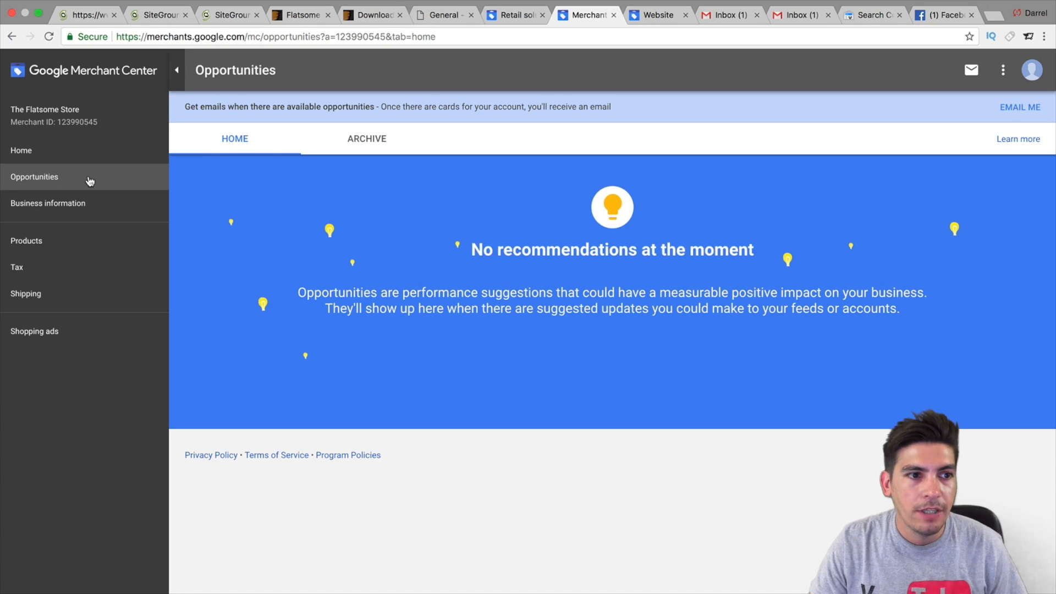
pyautogui.click(89, 207)
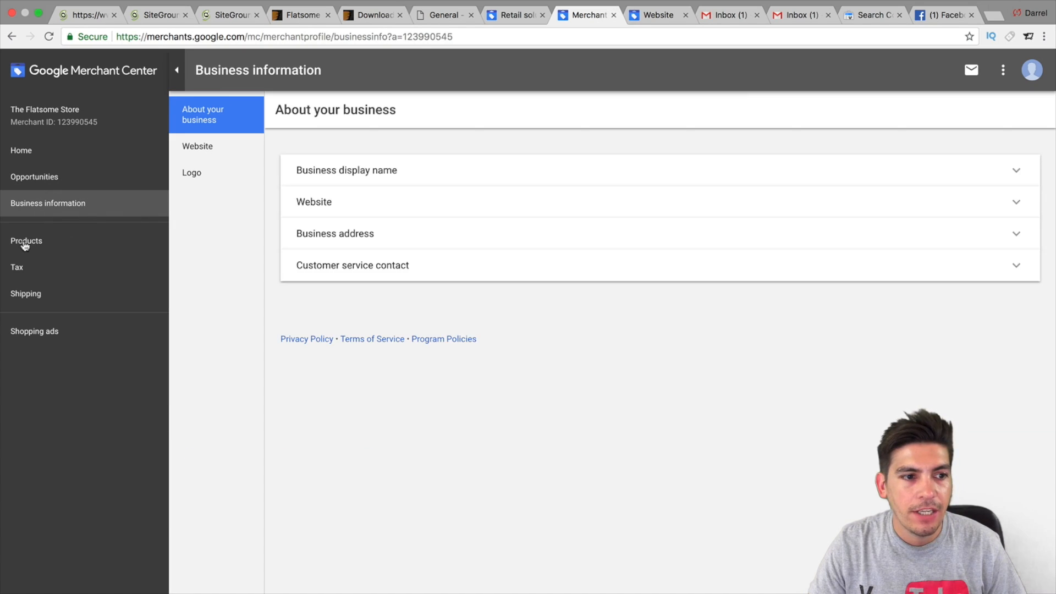
pyautogui.click(25, 241)
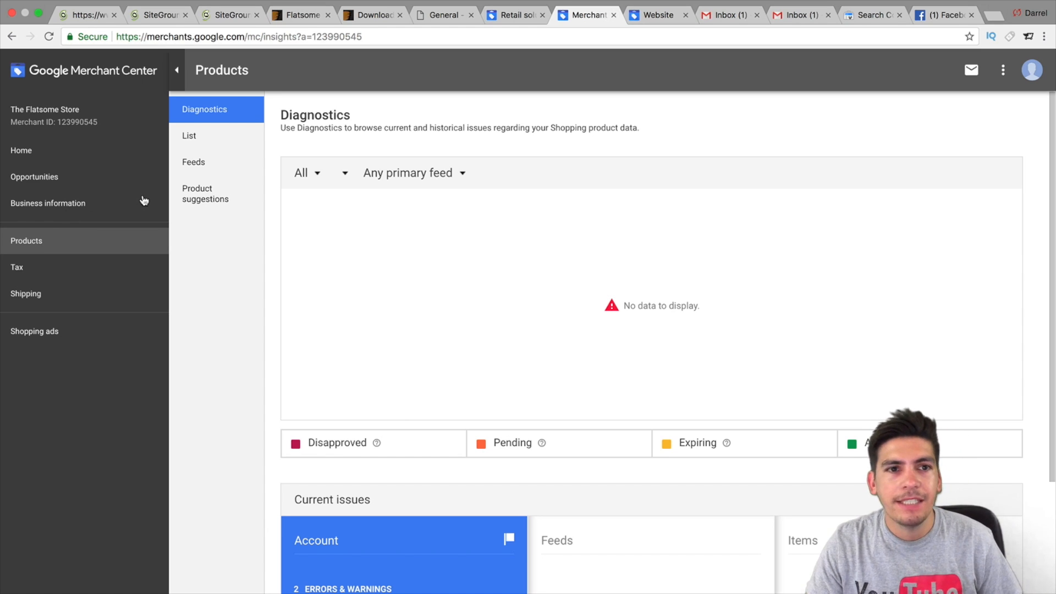
pyautogui.click(218, 138)
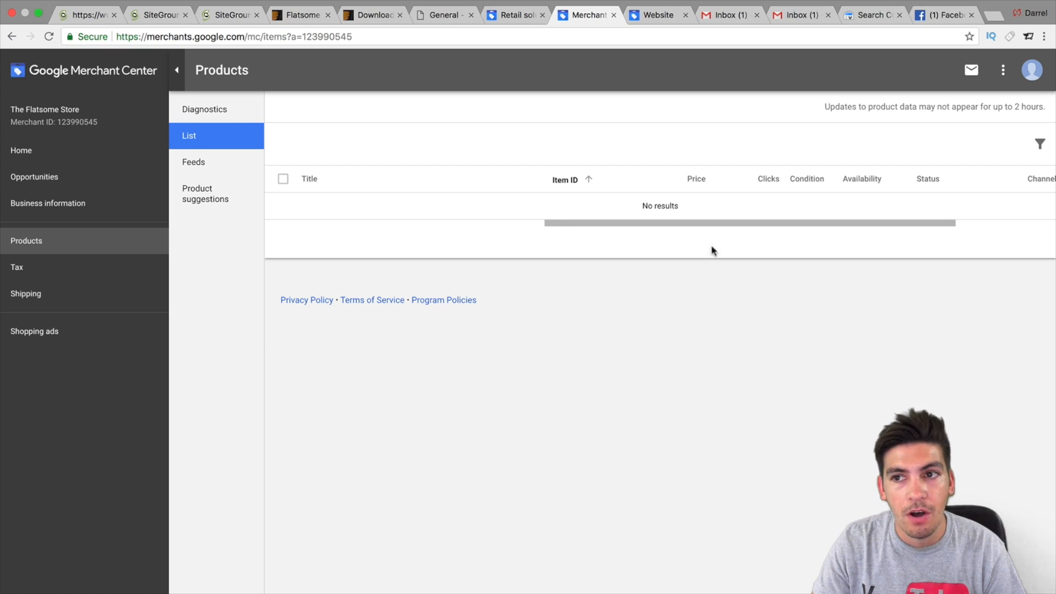
pyautogui.click(1004, 73)
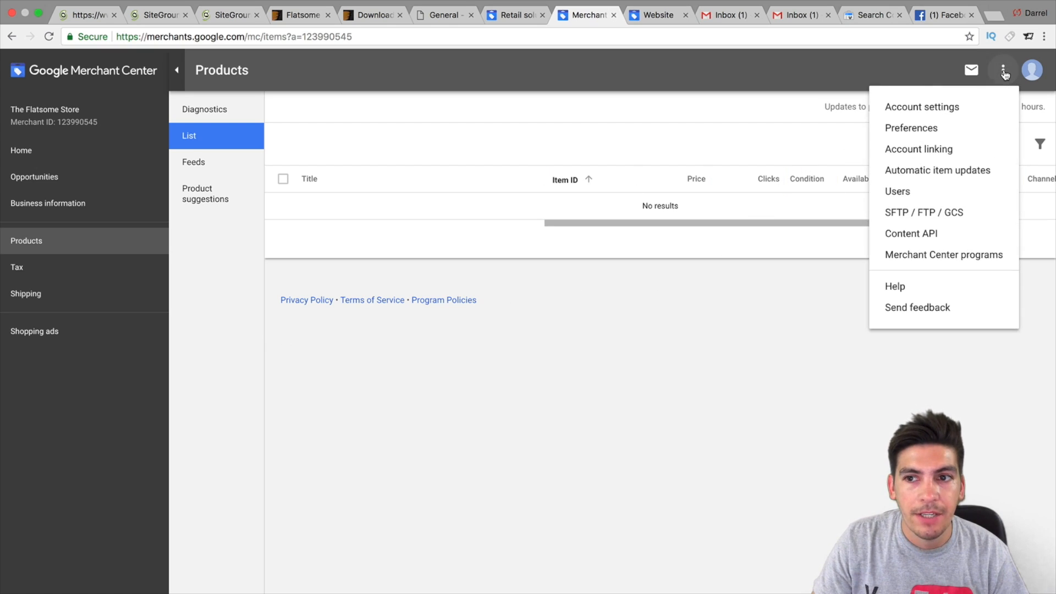
pyautogui.click(946, 155)
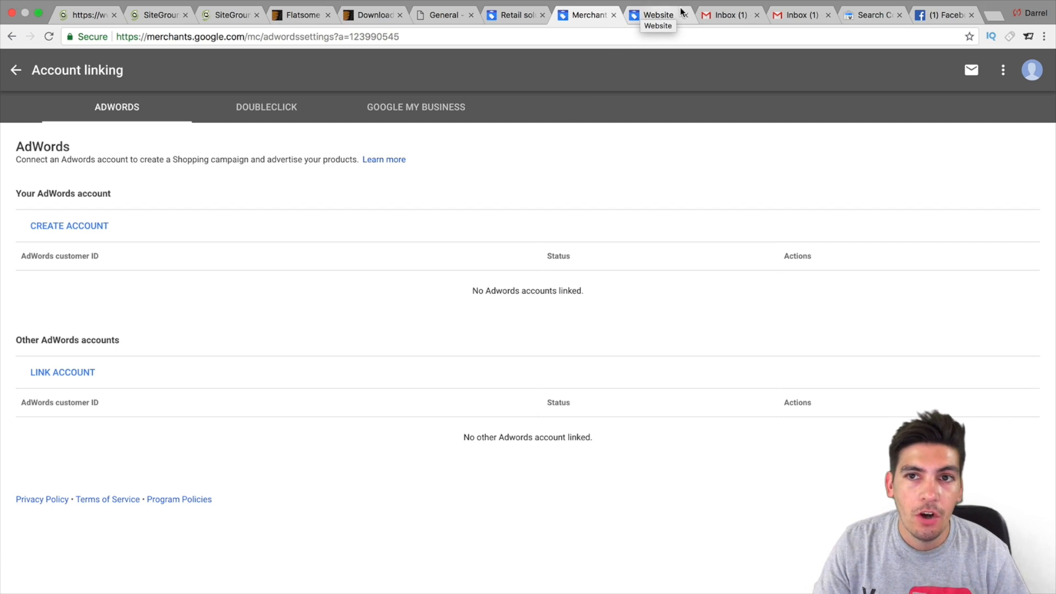
# Step: Search Google for adwords in the Search Console browser tab and open the official Google AdWords home page
pyautogui.click(866, 15)
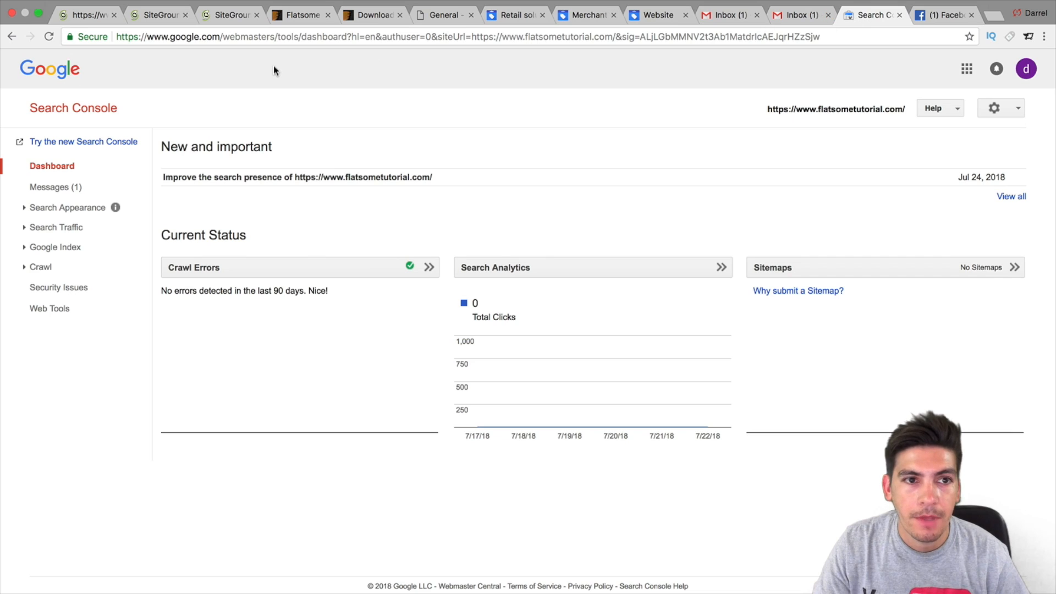
pyautogui.click(230, 38)
pyautogui.write('google')
pyautogui.press('Return')
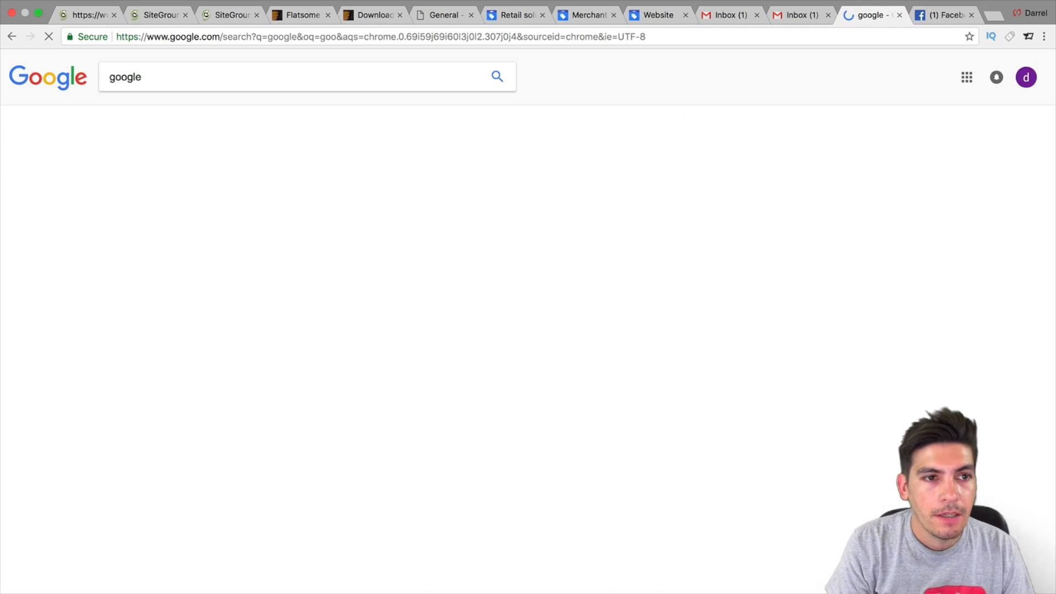
pyautogui.click(118, 173)
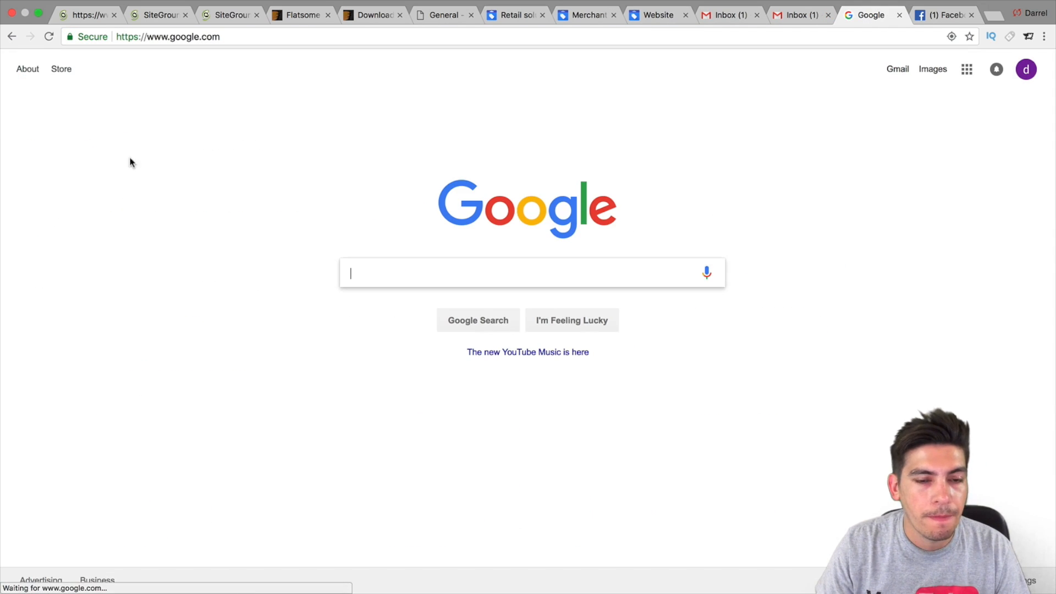
pyautogui.write('adwords')
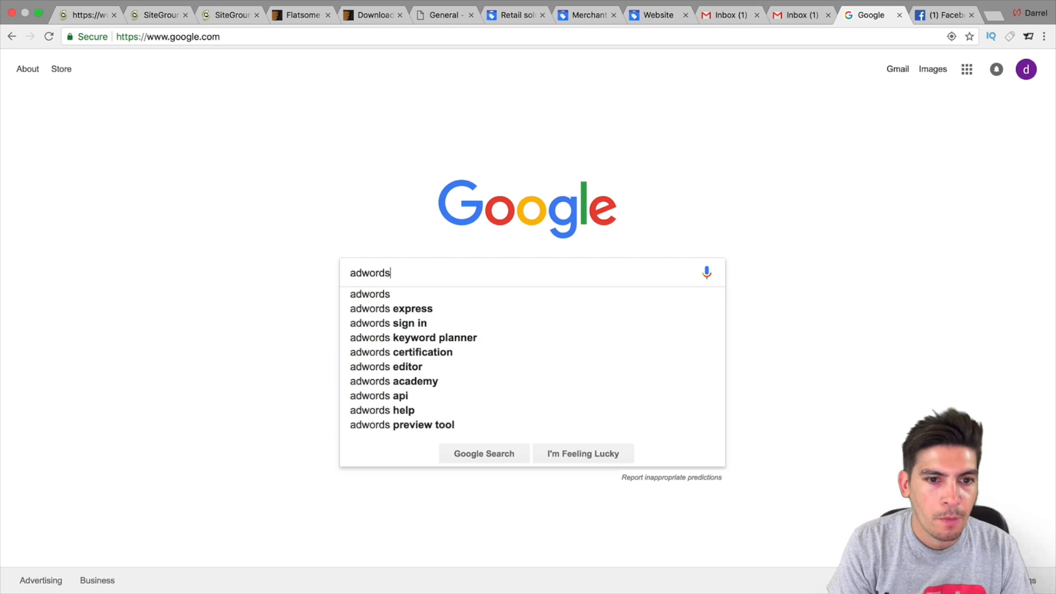
pyautogui.press('Return')
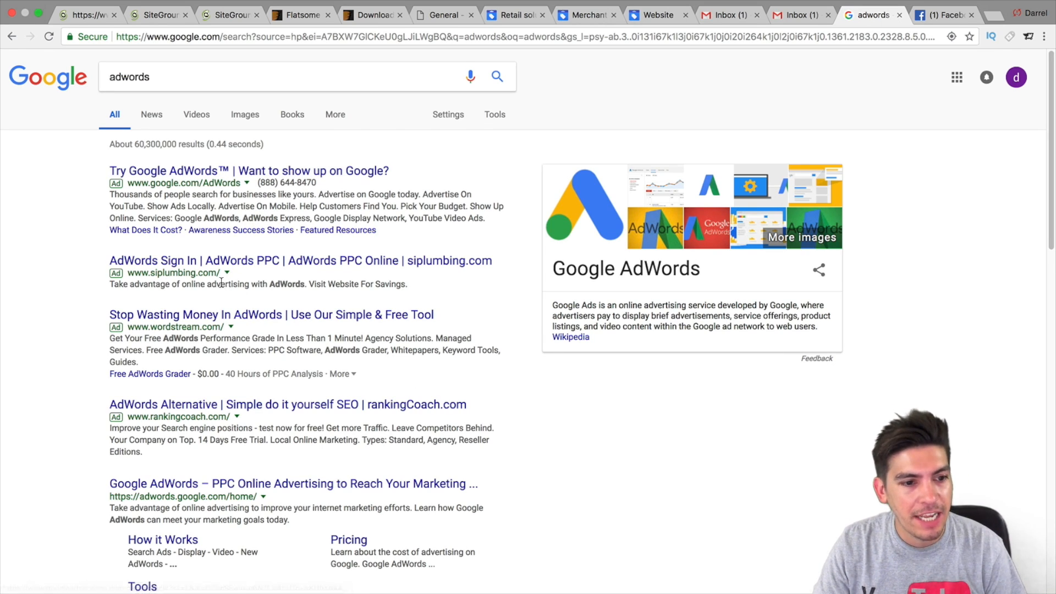
pyautogui.click(219, 485)
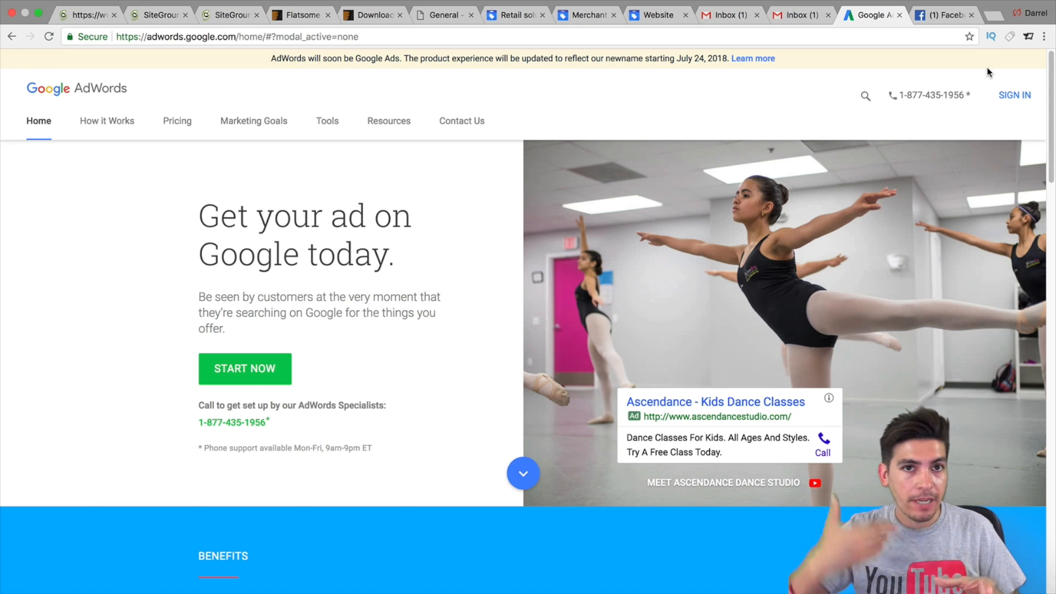
pyautogui.click(1011, 95)
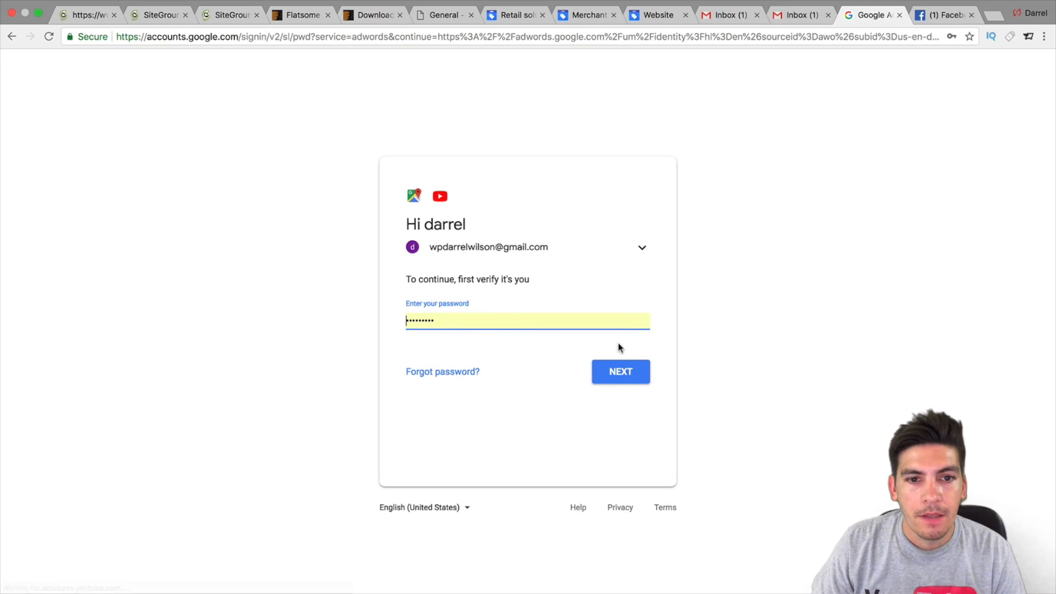
pyautogui.click(624, 372)
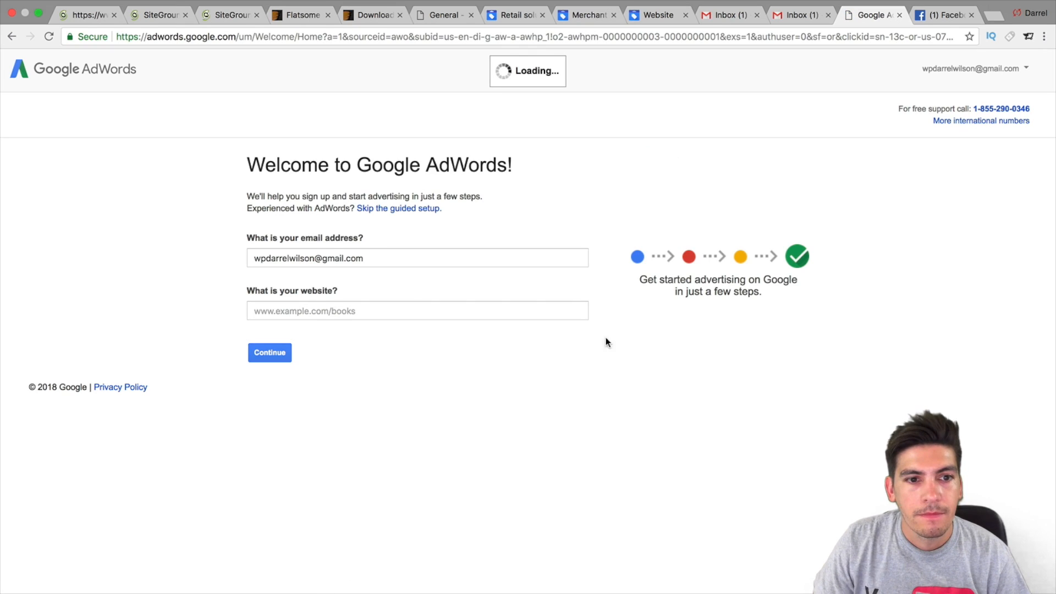
pyautogui.click(374, 308)
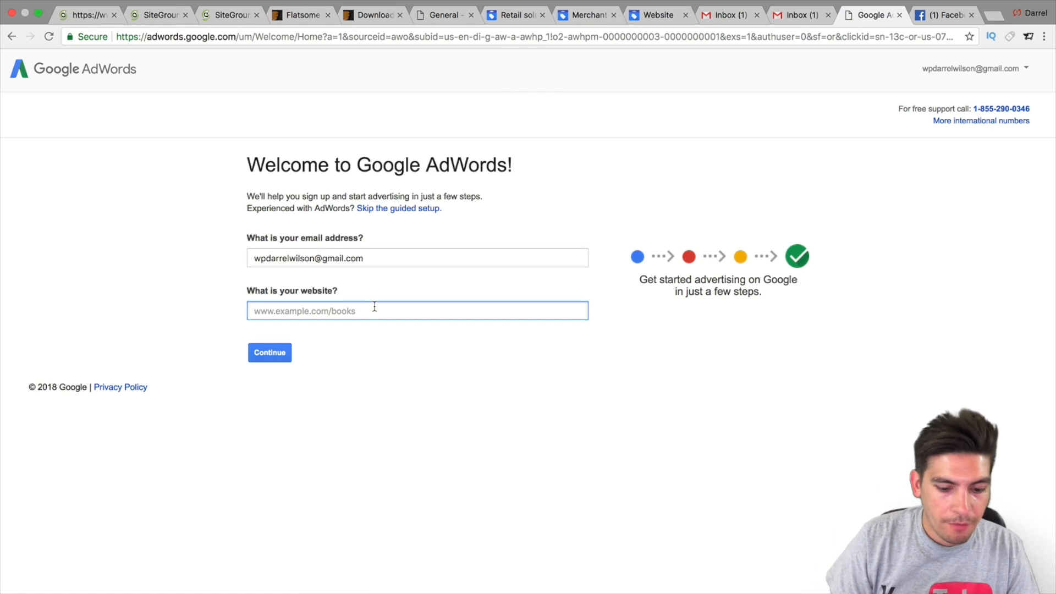
pyautogui.write('www.flatsome')
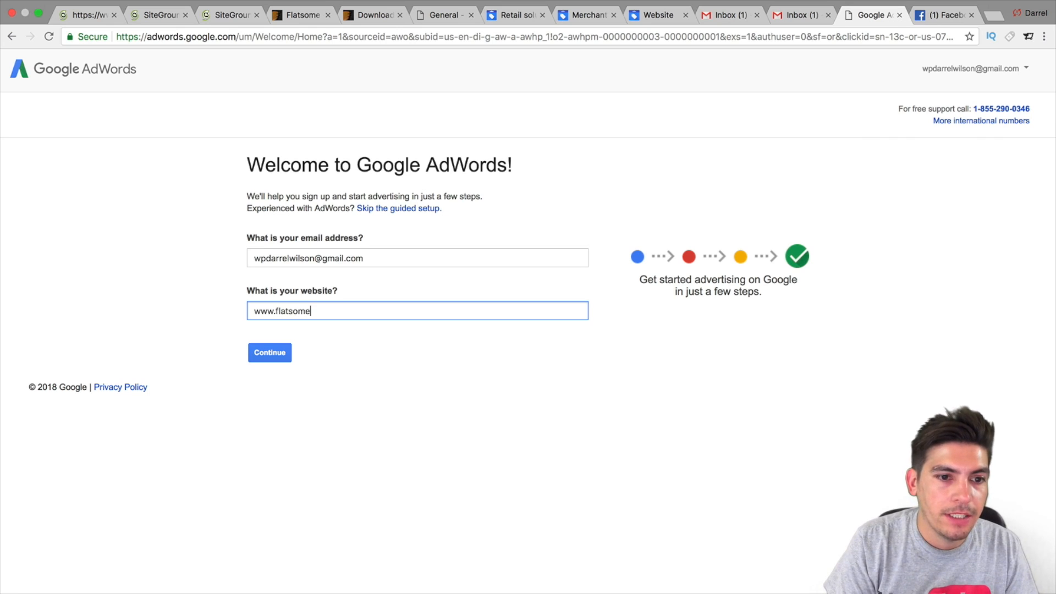
pyautogui.write('tutorial.com')
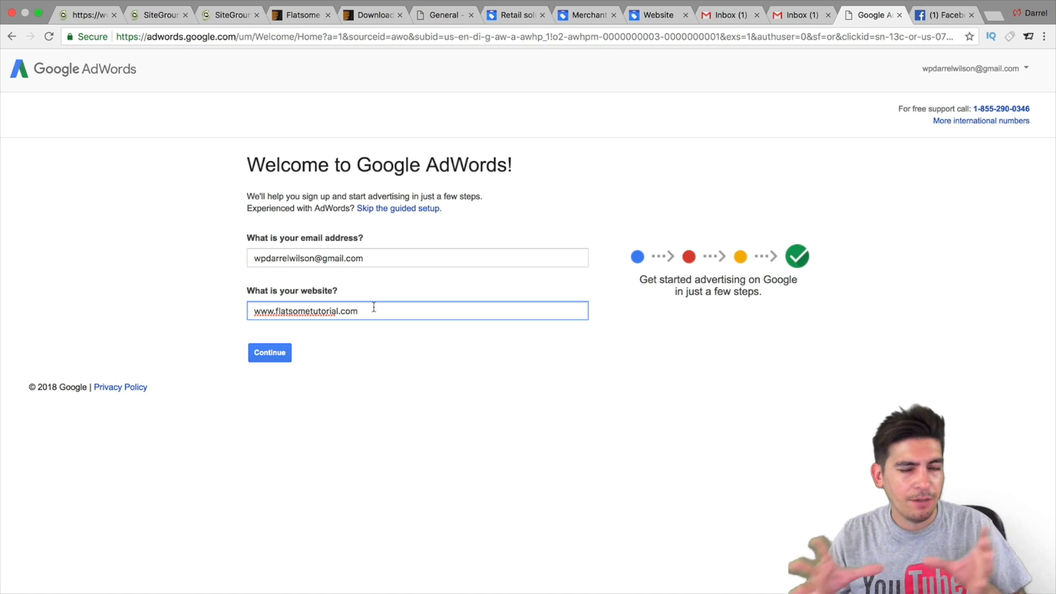
pyautogui.click(279, 352)
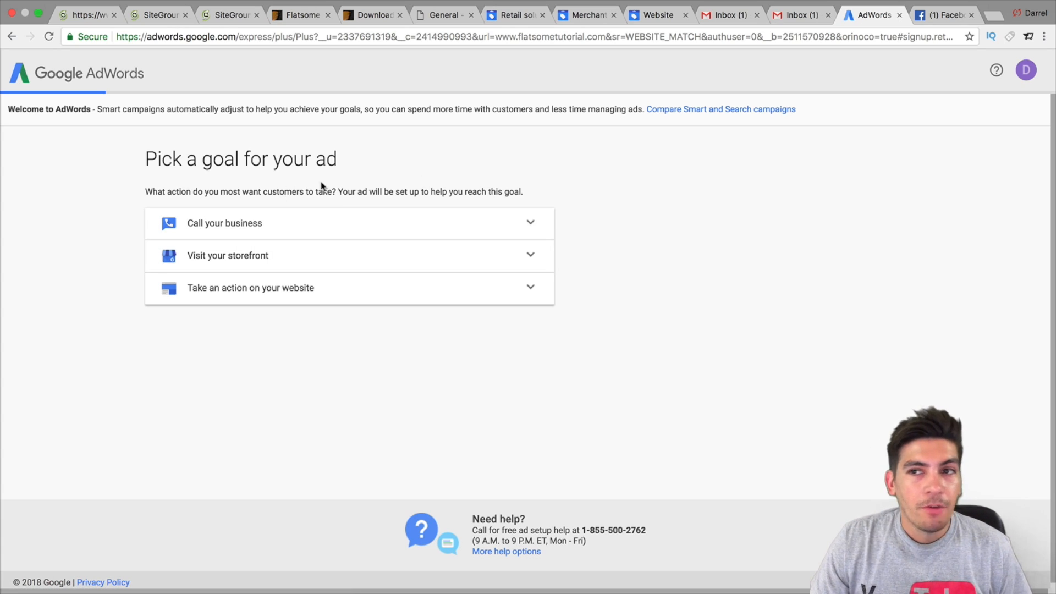
pyautogui.scroll(-1, 476, 292)
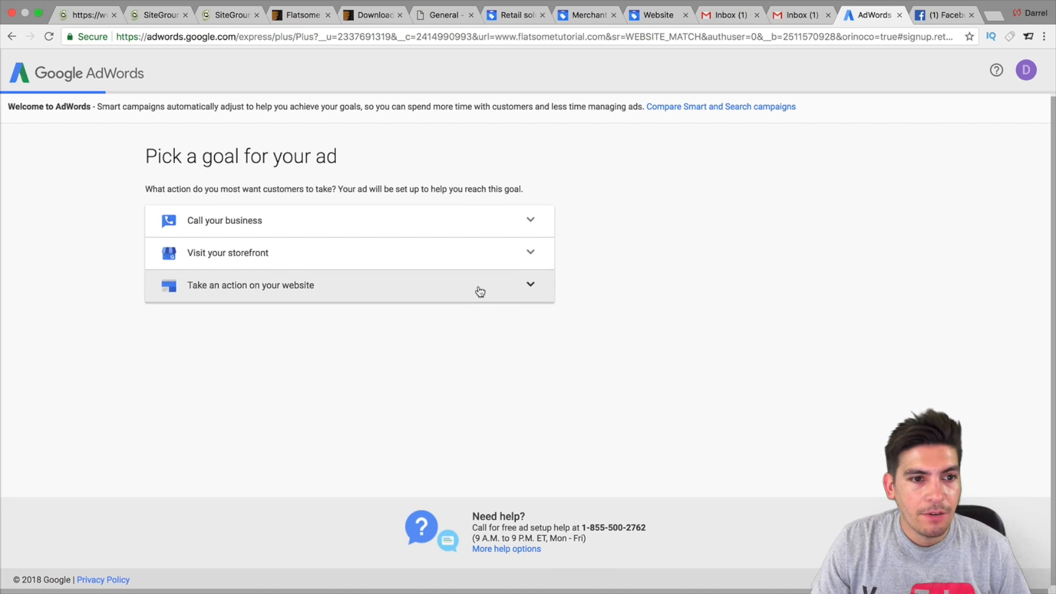
pyautogui.scroll(1, 479, 289)
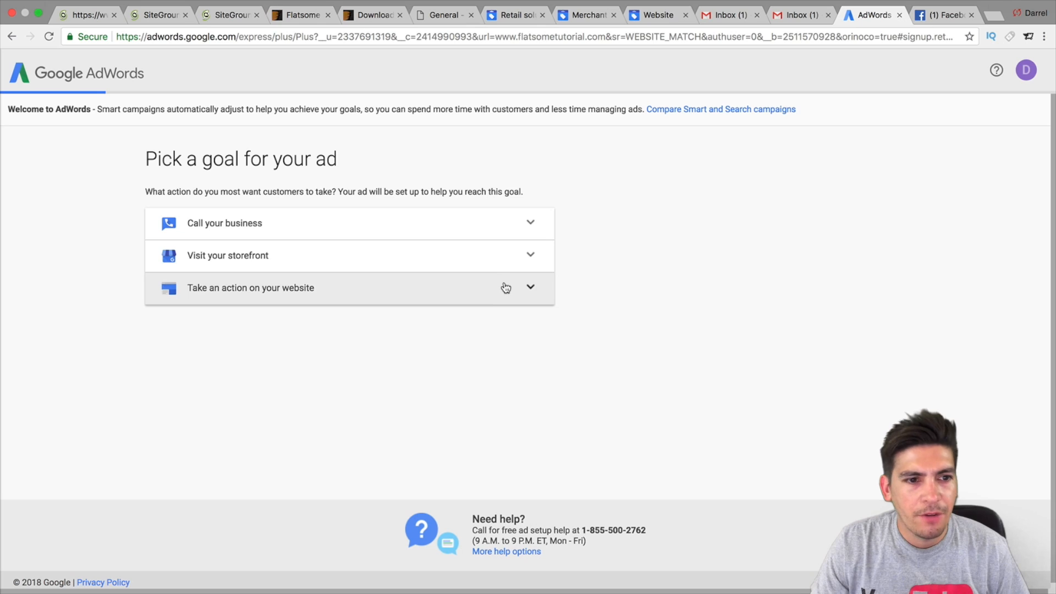
pyautogui.click(530, 257)
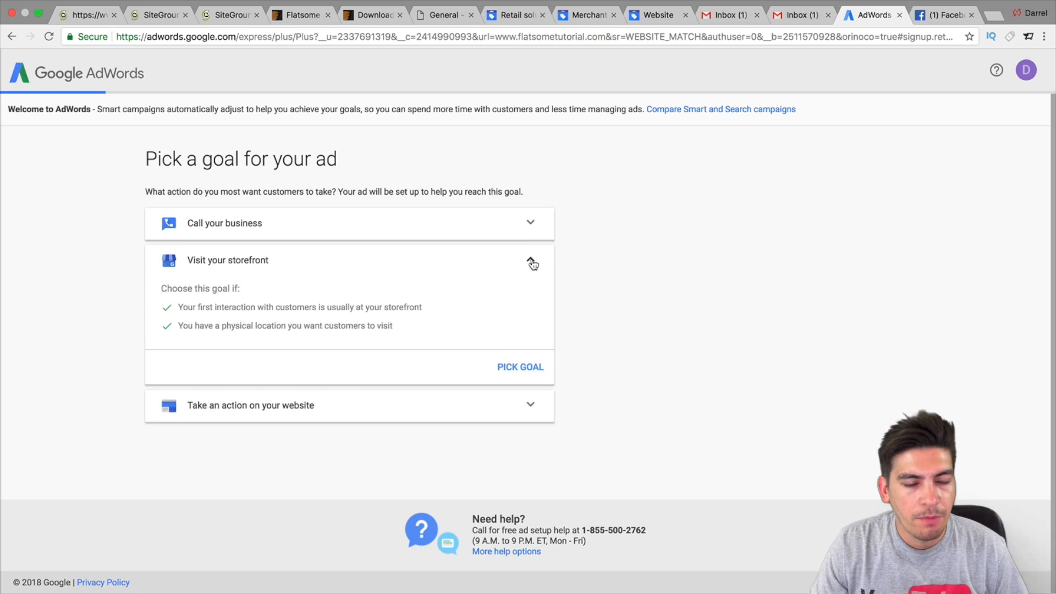
pyautogui.click(526, 373)
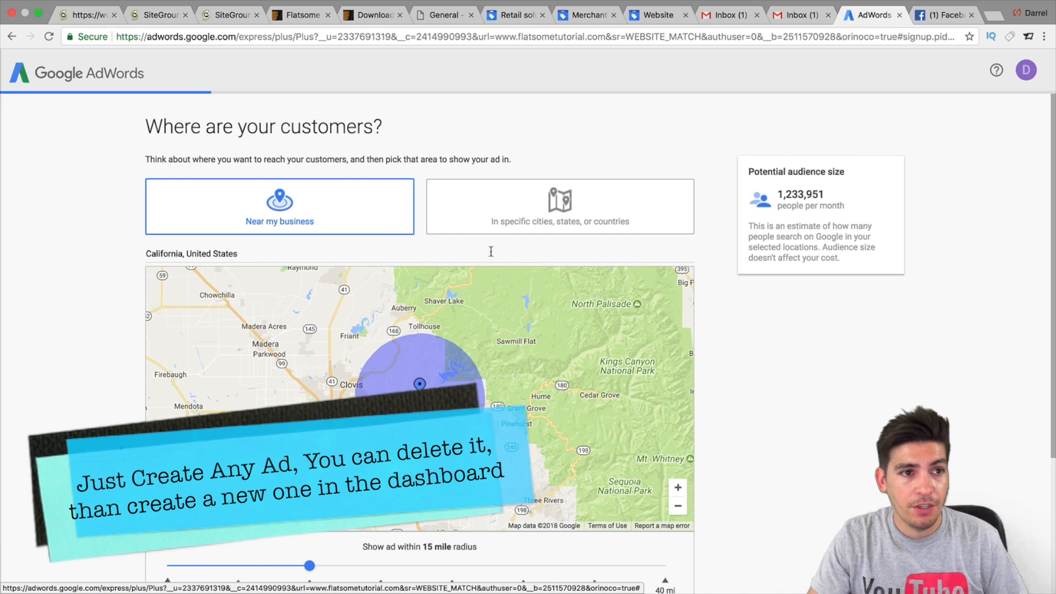
pyautogui.scroll(-3, 700, 271)
pyautogui.scroll(-3, 725, 268)
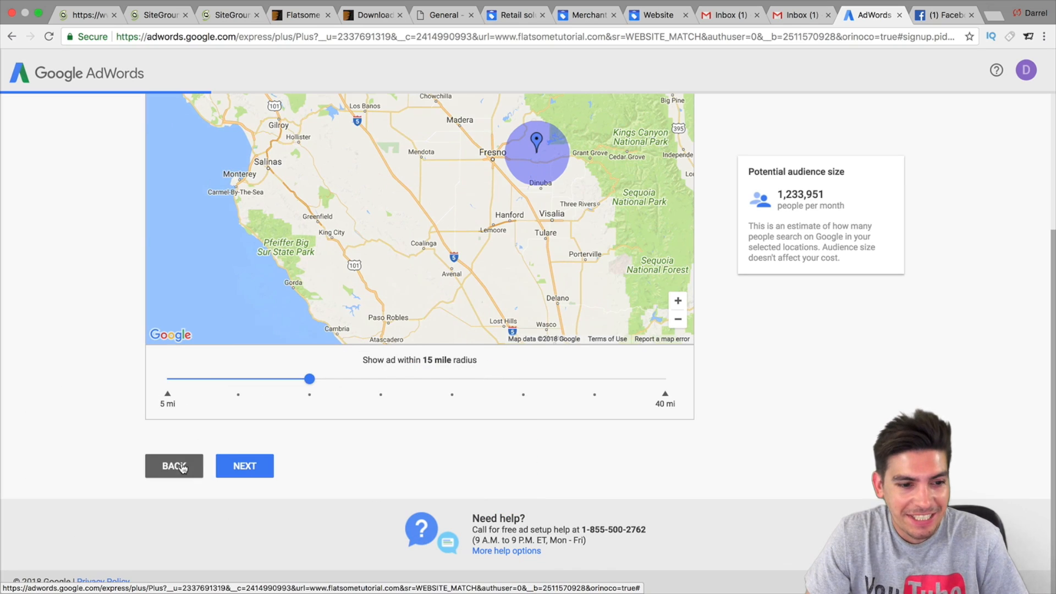
pyautogui.click(172, 464)
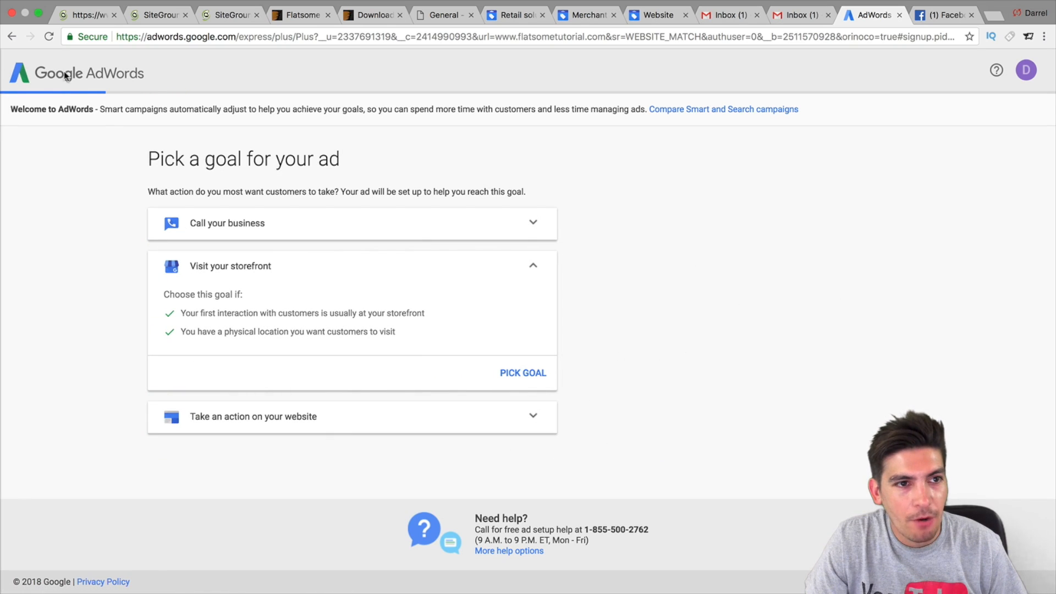
# Step: Pick the website action goal for the ad, and accept the United States location and the Womens Clothes business category
pyautogui.click(484, 419)
pyautogui.click(523, 414)
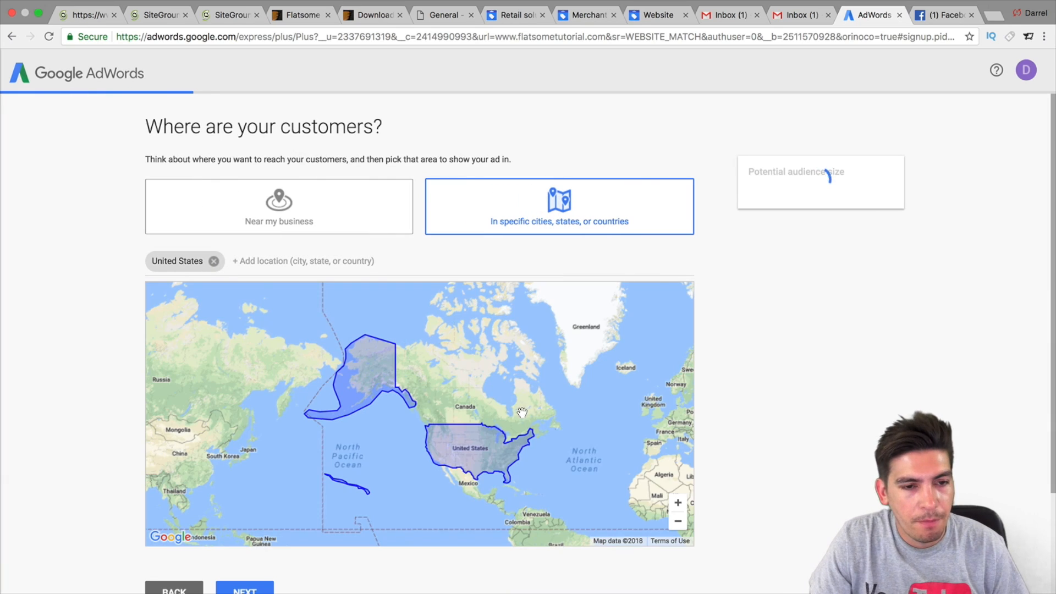
pyautogui.scroll(-5, 77, 318)
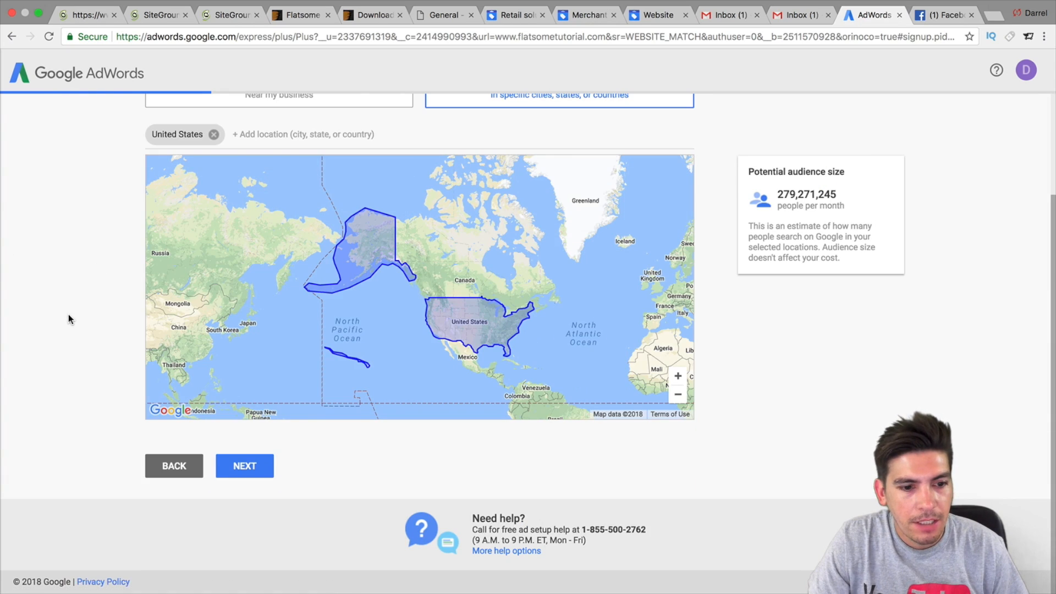
pyautogui.click(243, 464)
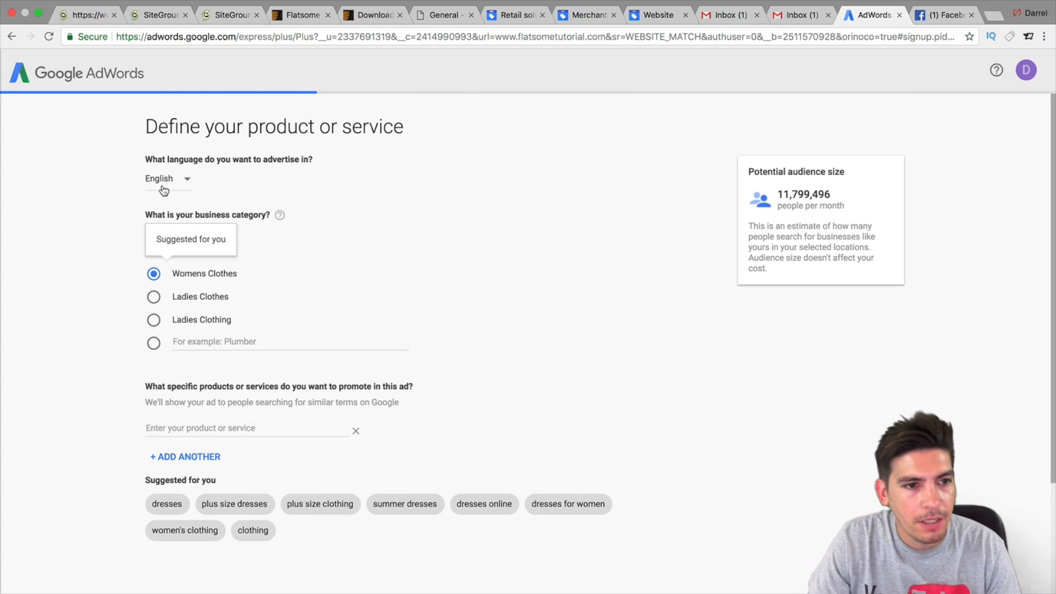
pyautogui.scroll(-3, 261, 308)
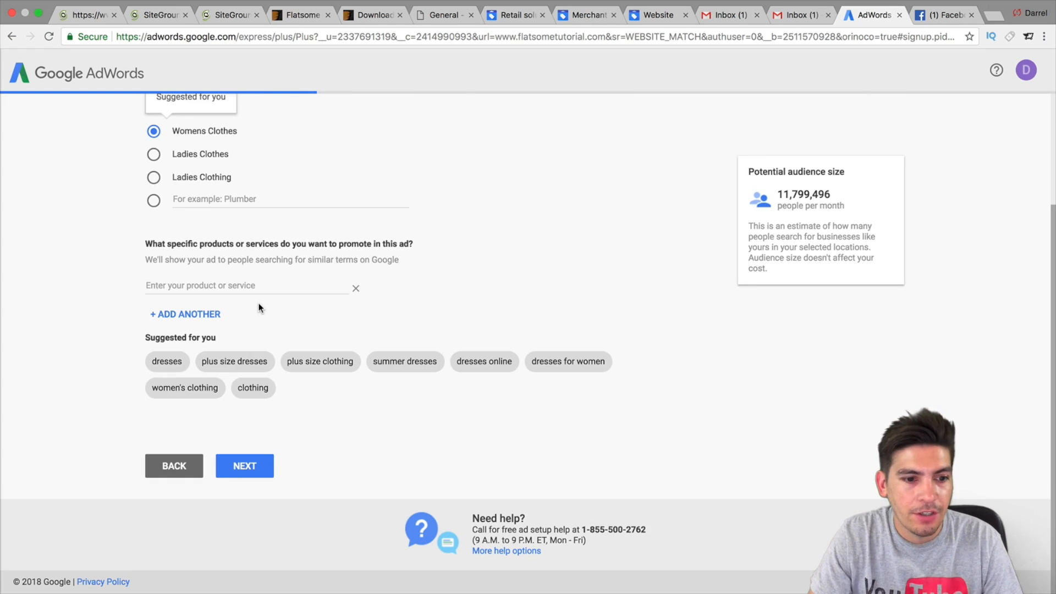
pyautogui.click(259, 465)
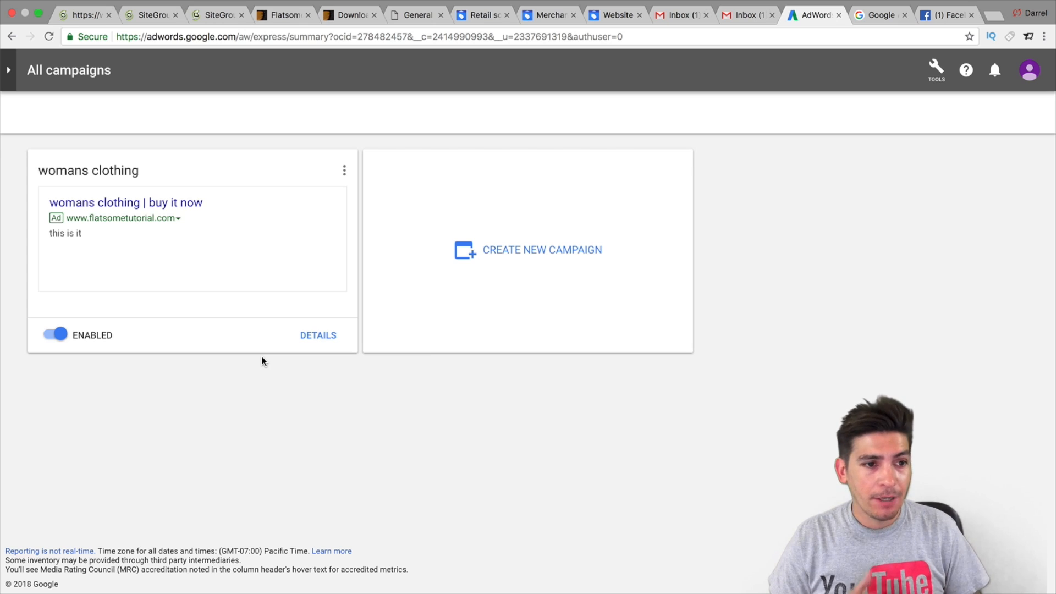
# Step: Pause the womans clothing campaign on the All campaigns page
pyautogui.click(61, 340)
pyautogui.click(591, 352)
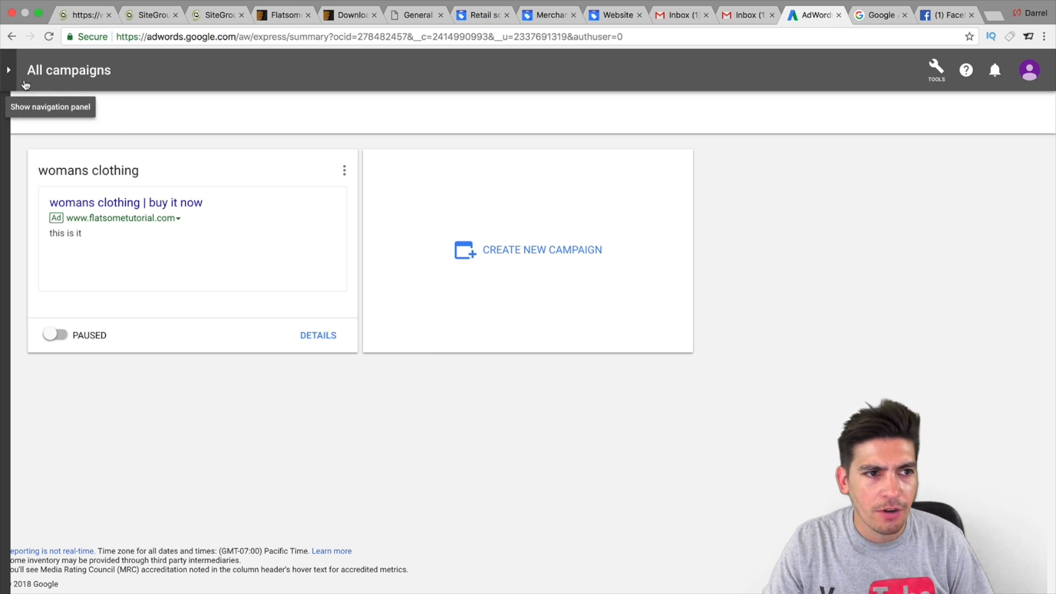
pyautogui.click(9, 80)
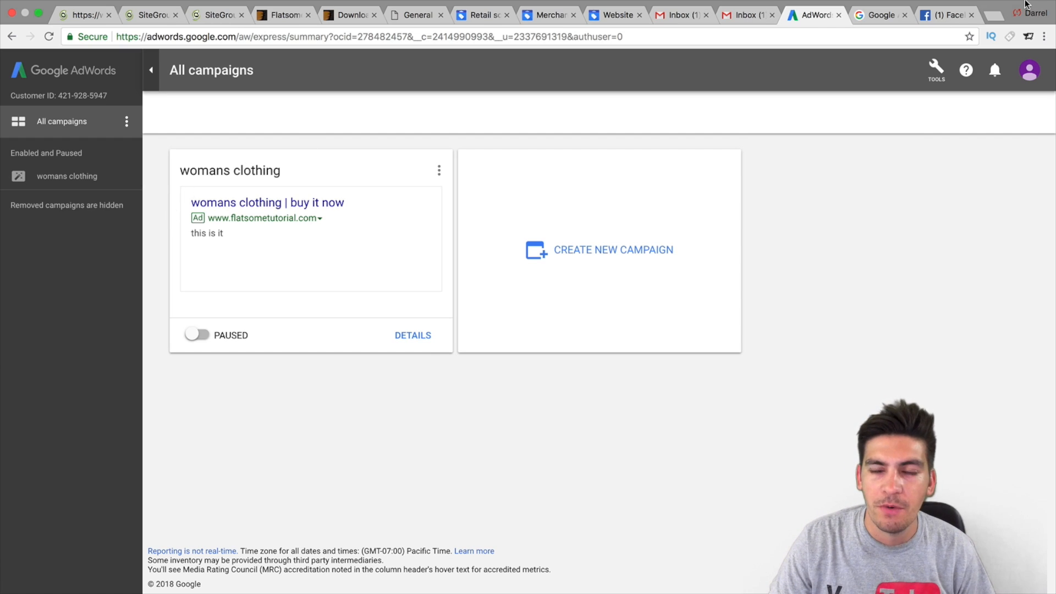
pyautogui.moveTo(1027, 3)
pyautogui.click(959, 6)
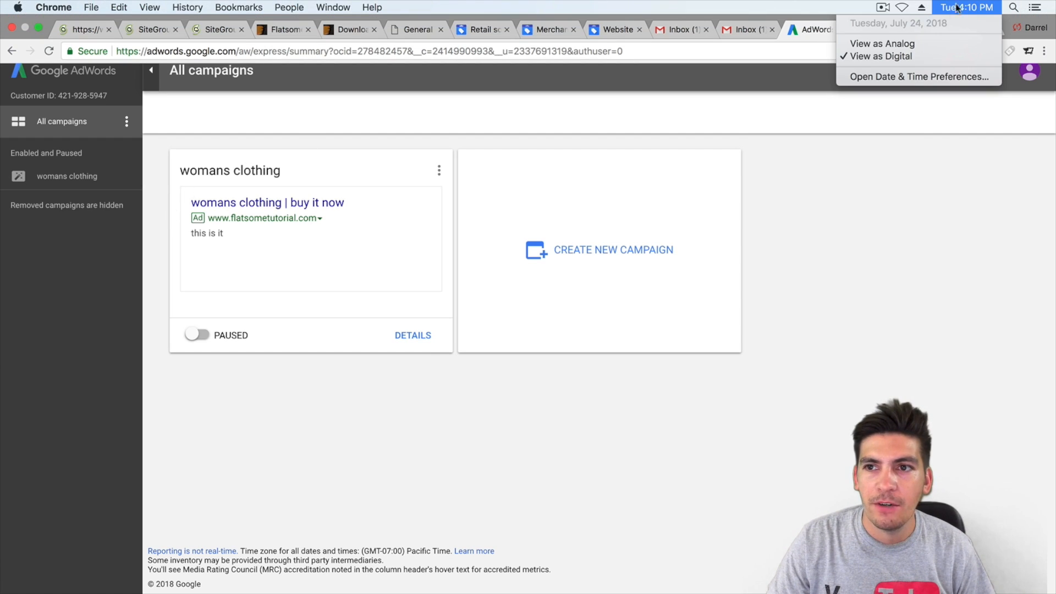
pyautogui.click(670, 405)
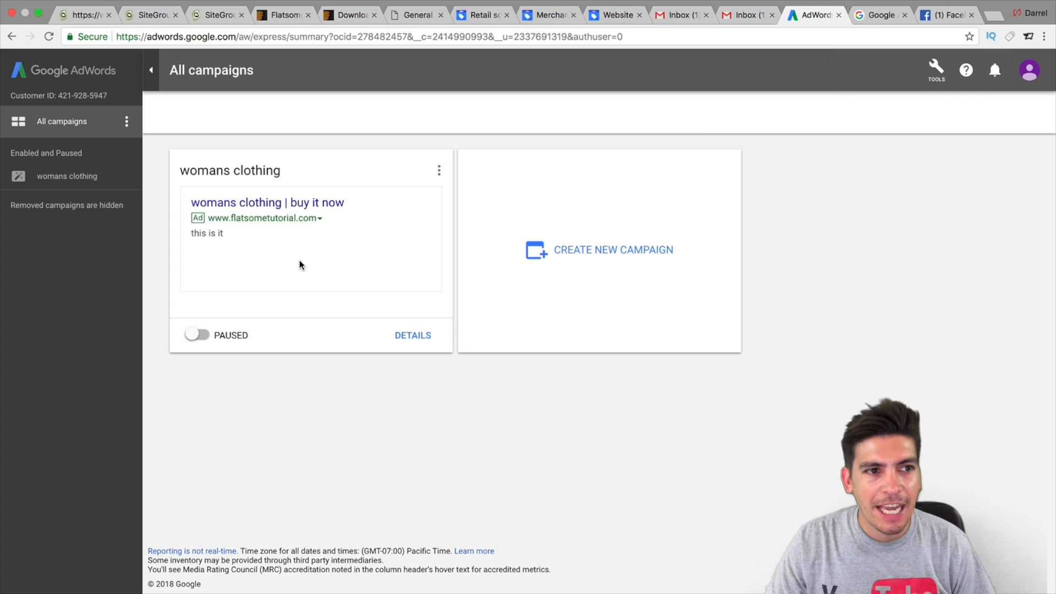
pyautogui.click(150, 79)
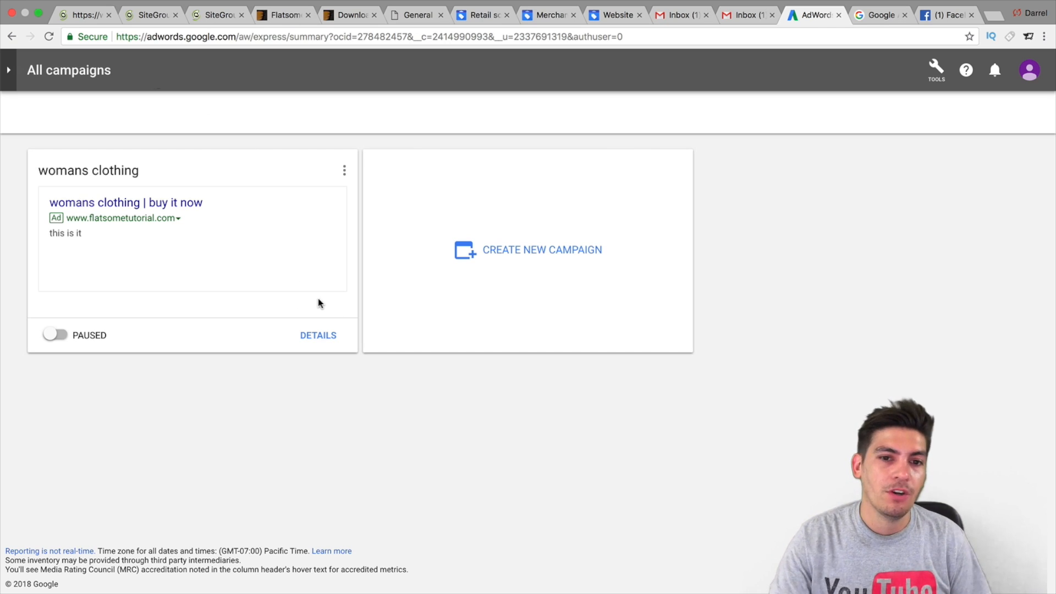
# Step: Start a new campaign with the experienced AdWords option, and copy the customer ID from the account details
pyautogui.click(524, 250)
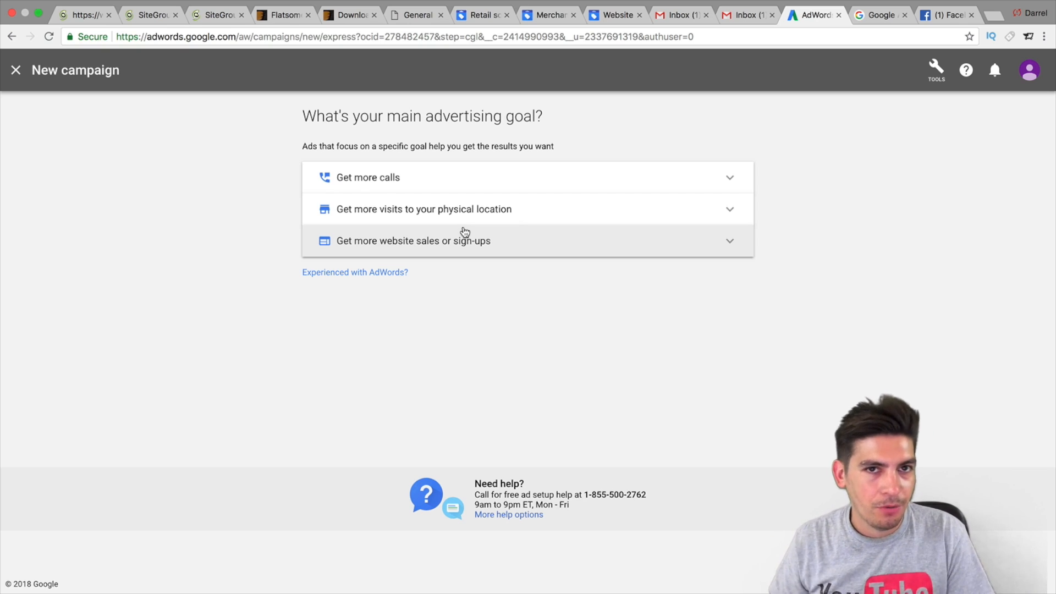
pyautogui.click(392, 272)
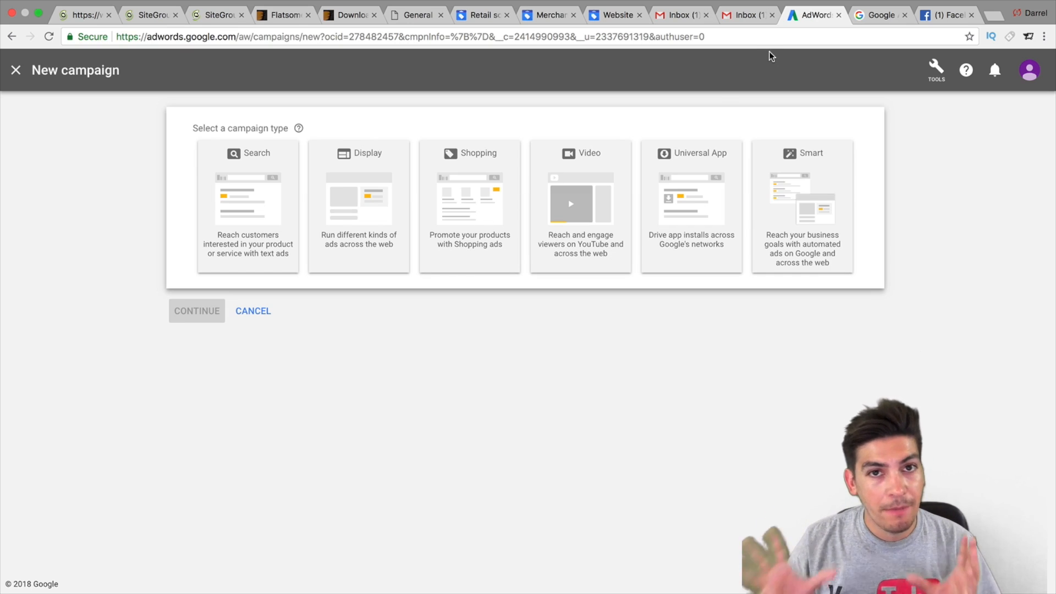
pyautogui.click(1029, 70)
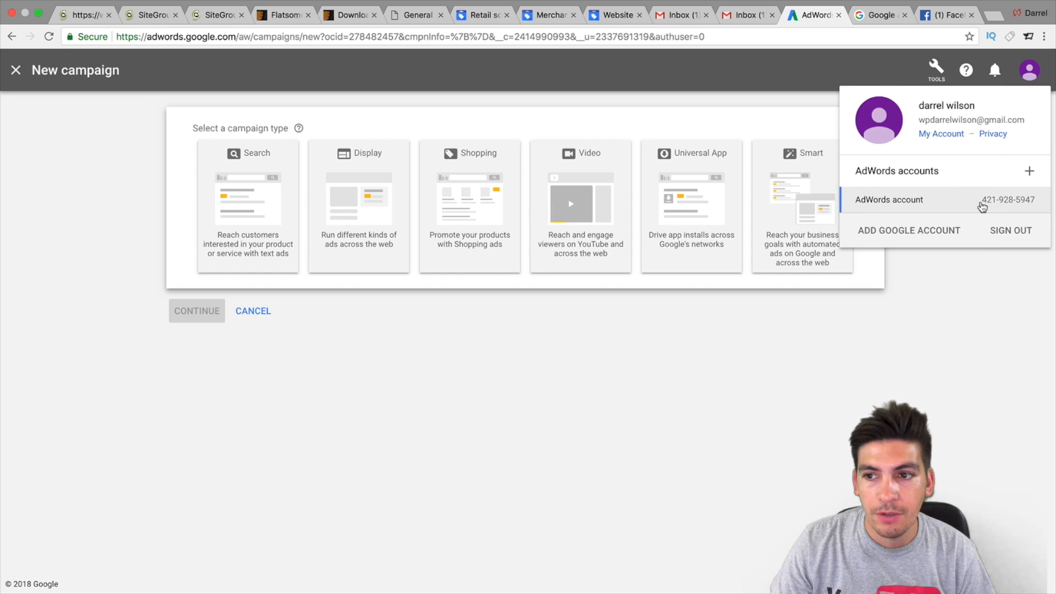
pyautogui.moveTo(980, 201); pyautogui.dragTo(1029, 200)
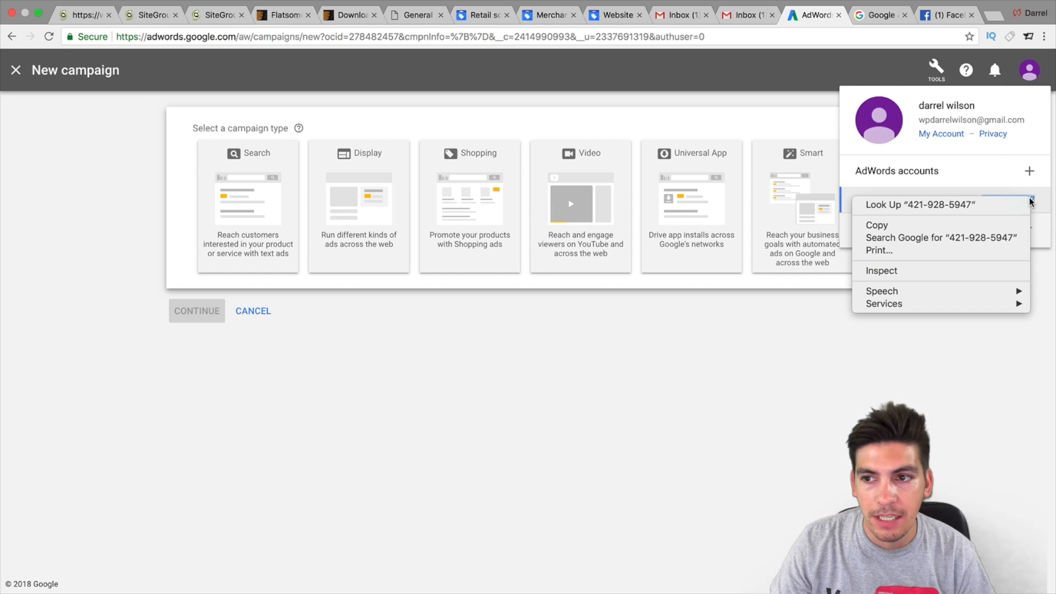
pyautogui.rightClick(1030, 199)
pyautogui.click(998, 225)
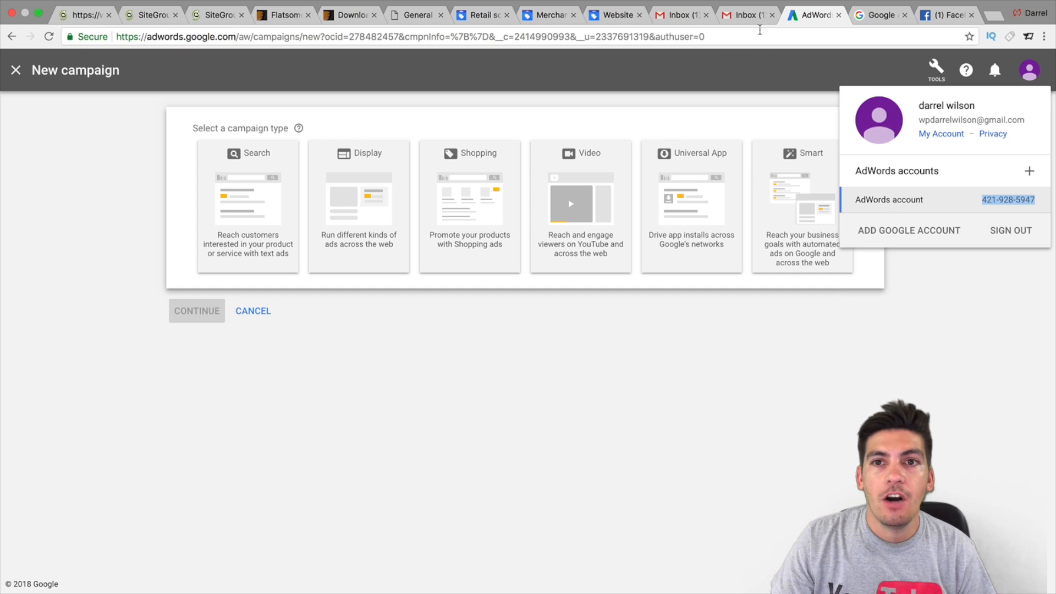
# Step: Place the AdWords tab beside the Merchant Center tabs and open Merchant Center's AdWords account linking page
pyautogui.moveTo(792, 20); pyautogui.dragTo(682, 16)
pyautogui.click(613, 15)
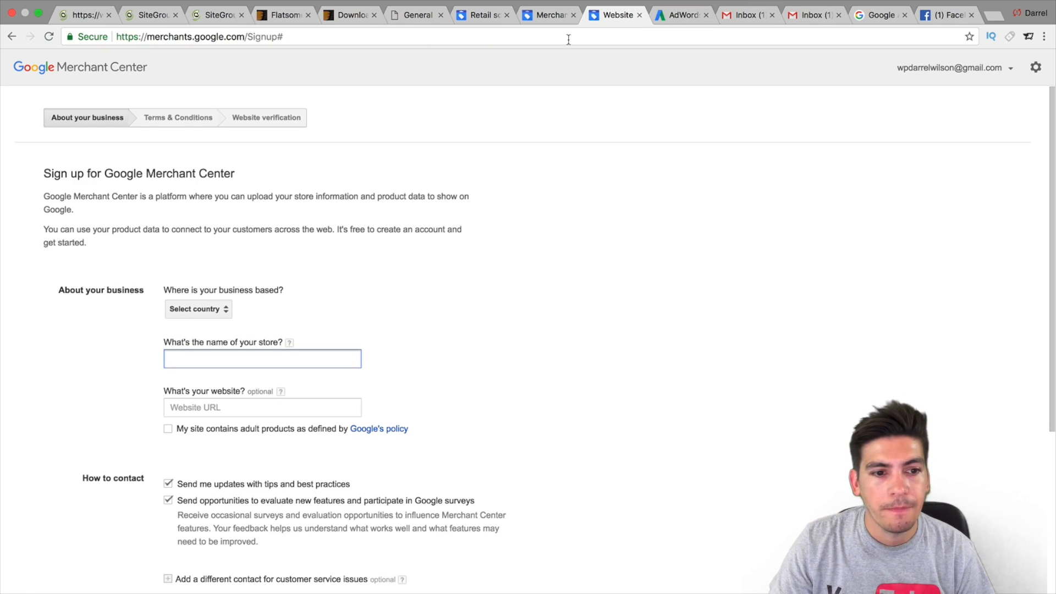
pyautogui.click(540, 15)
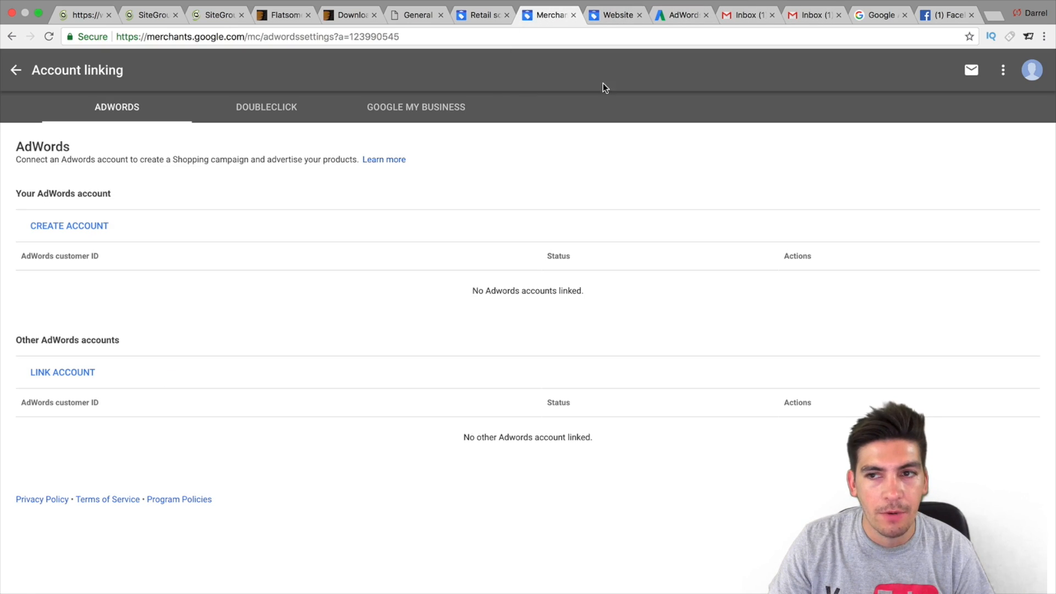
pyautogui.click(1003, 70)
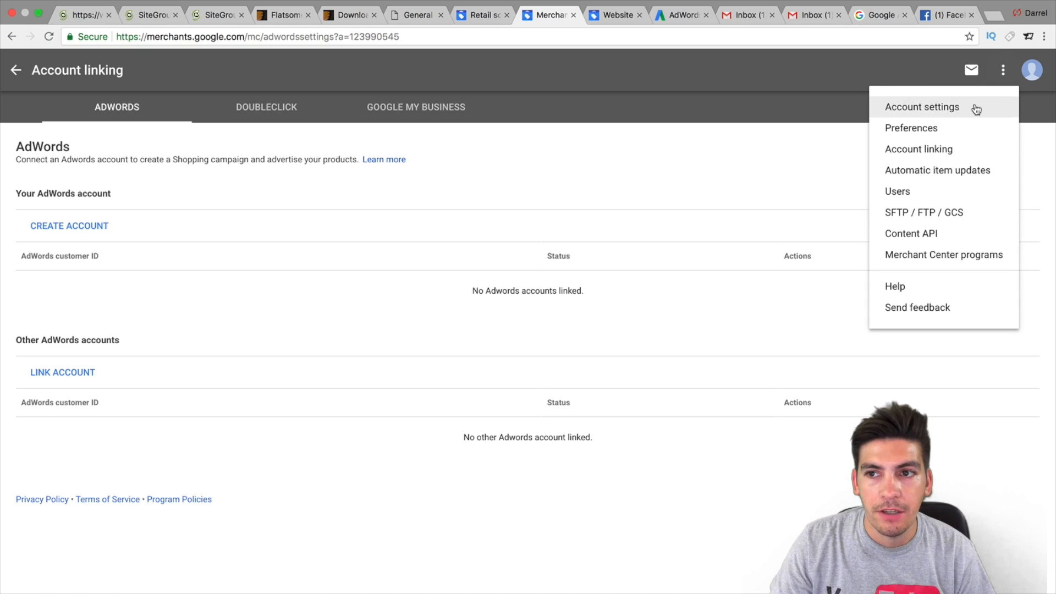
pyautogui.click(961, 150)
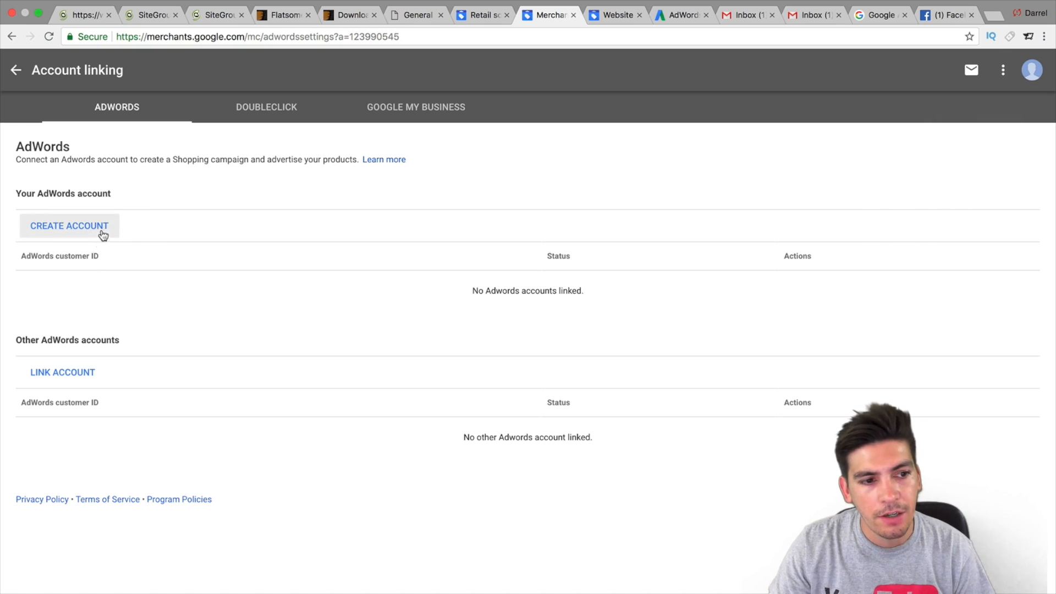
# Step: Send a link request from Merchant Center's other AdWords accounts section using the copied AdWords customer ID
pyautogui.click(73, 373)
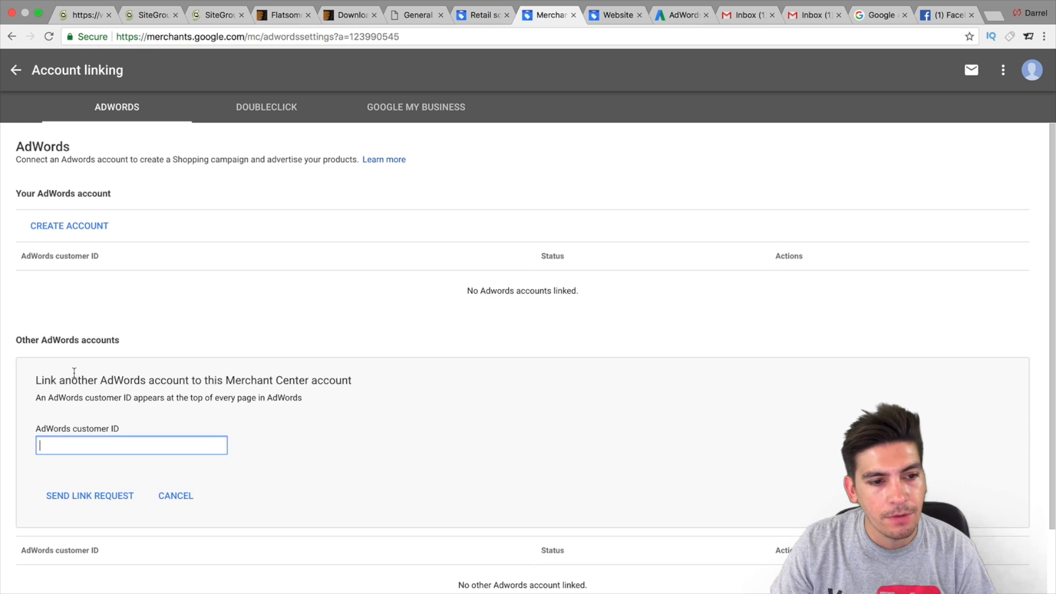
pyautogui.rightClick(70, 438)
pyautogui.click(99, 481)
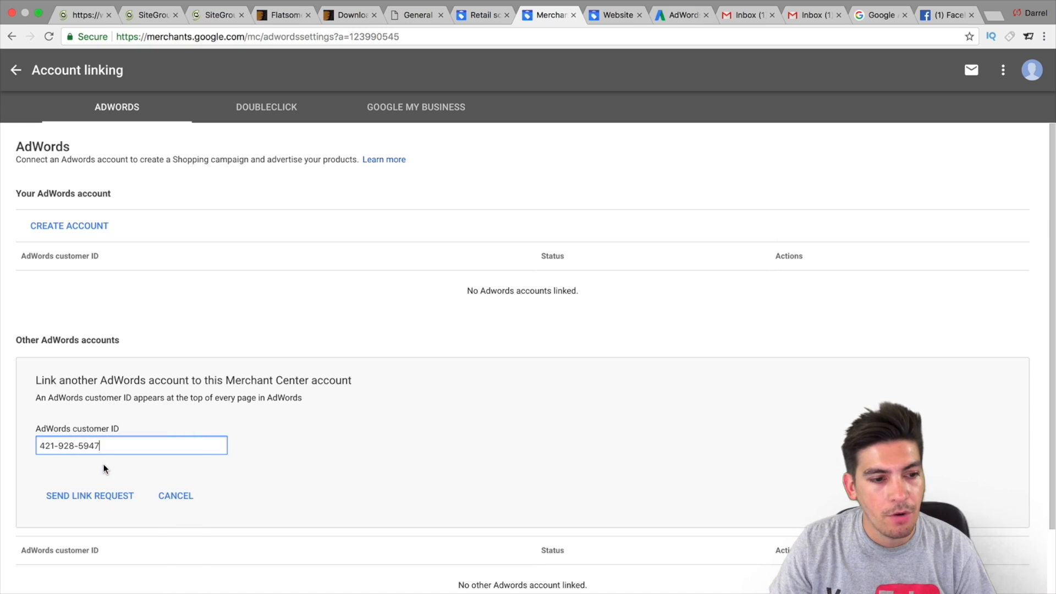
pyautogui.click(117, 499)
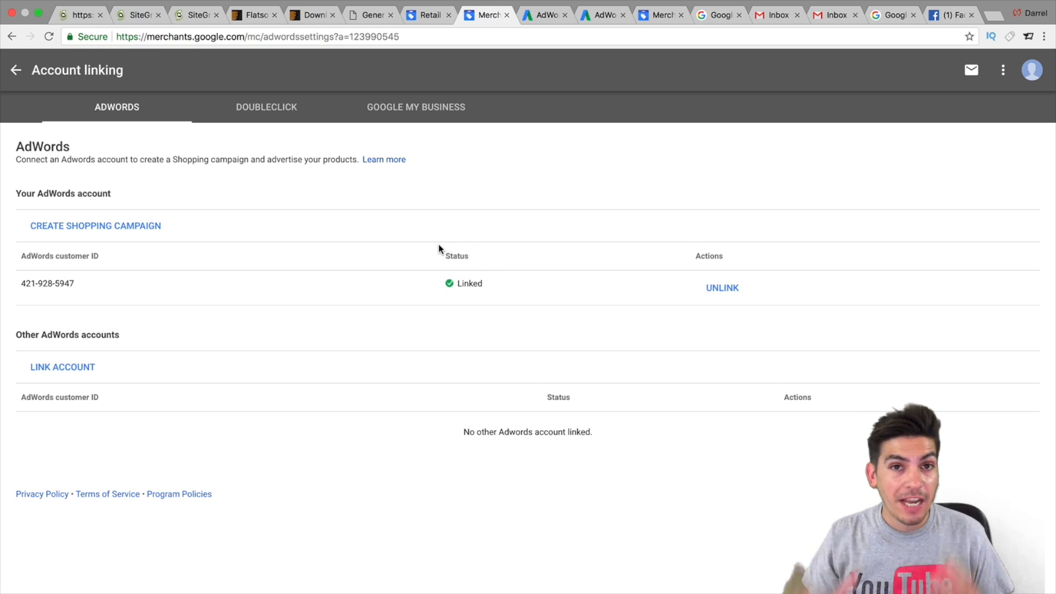
# Step: Return to the AdWords tab and start a new campaign from the All campaigns page
pyautogui.click(546, 16)
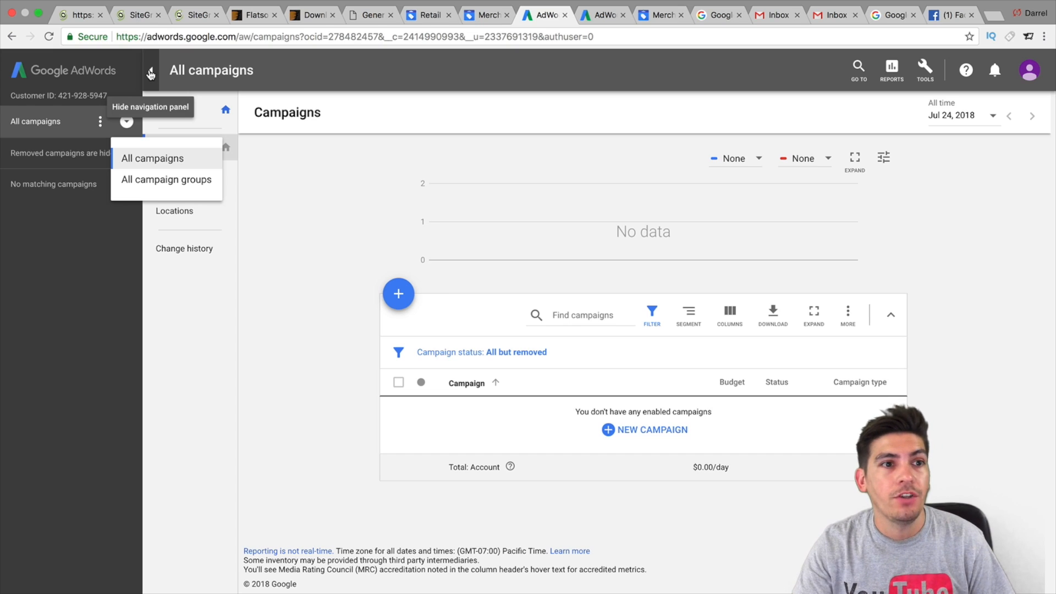
pyautogui.click(64, 125)
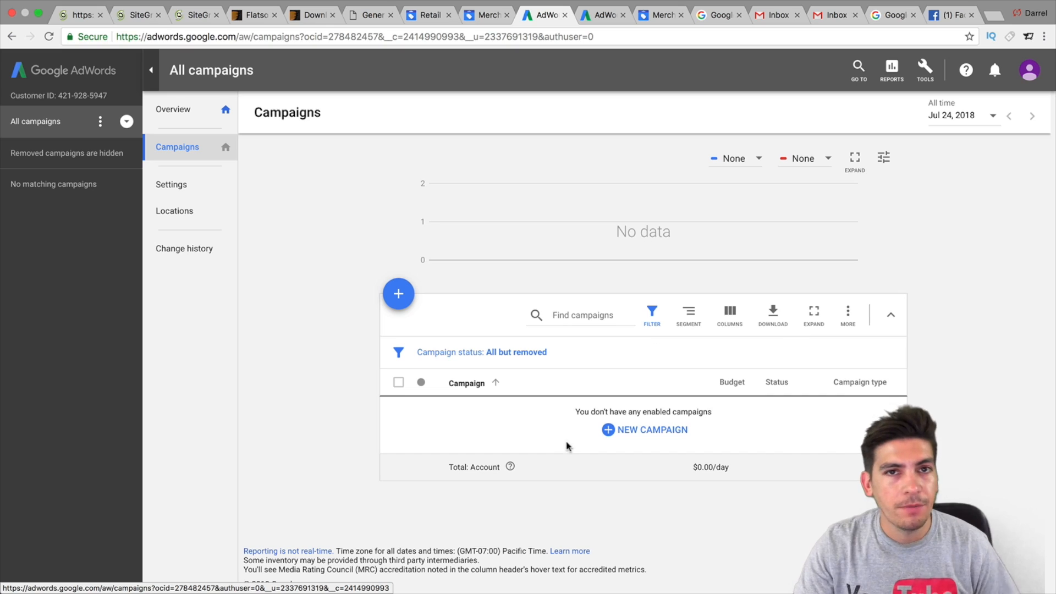
pyautogui.click(400, 298)
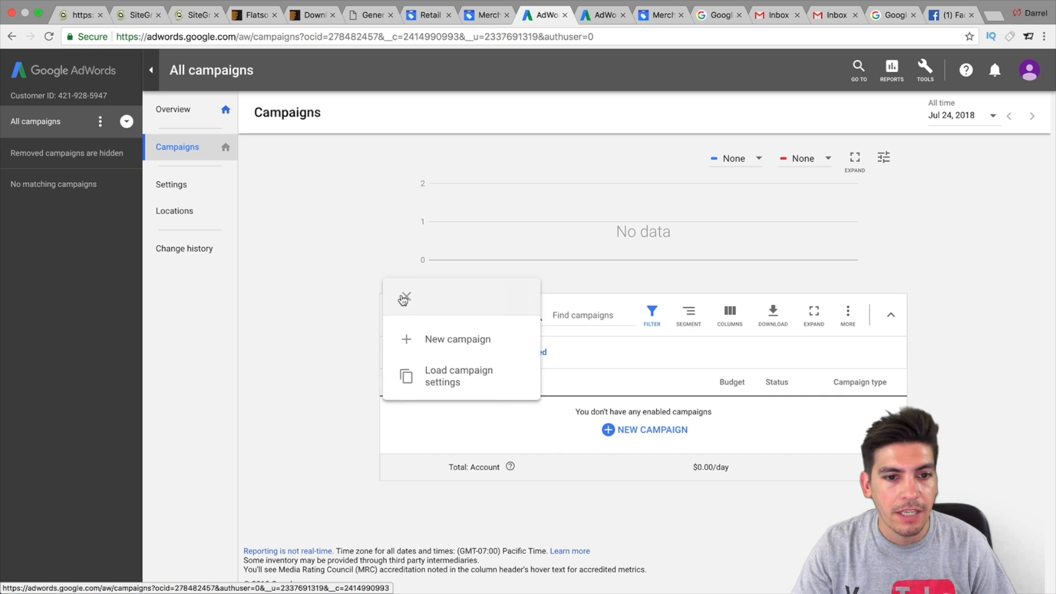
pyautogui.click(464, 347)
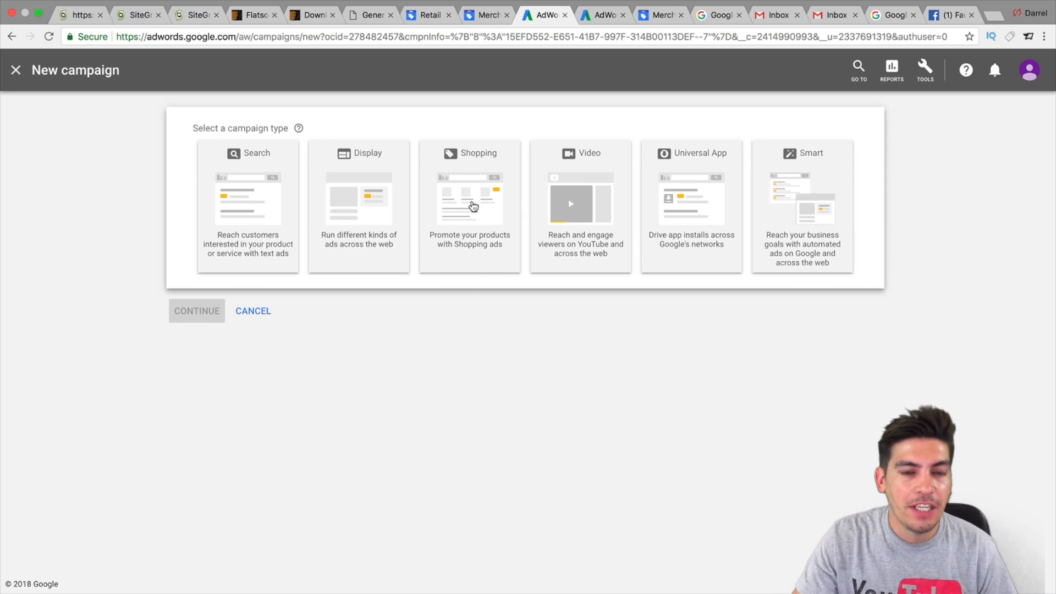
# Step: Choose the Shopping campaign type and examine the descriptions of its Sales, Leads and Website traffic goals
pyautogui.click(471, 208)
pyautogui.click(299, 216)
pyautogui.click(290, 273)
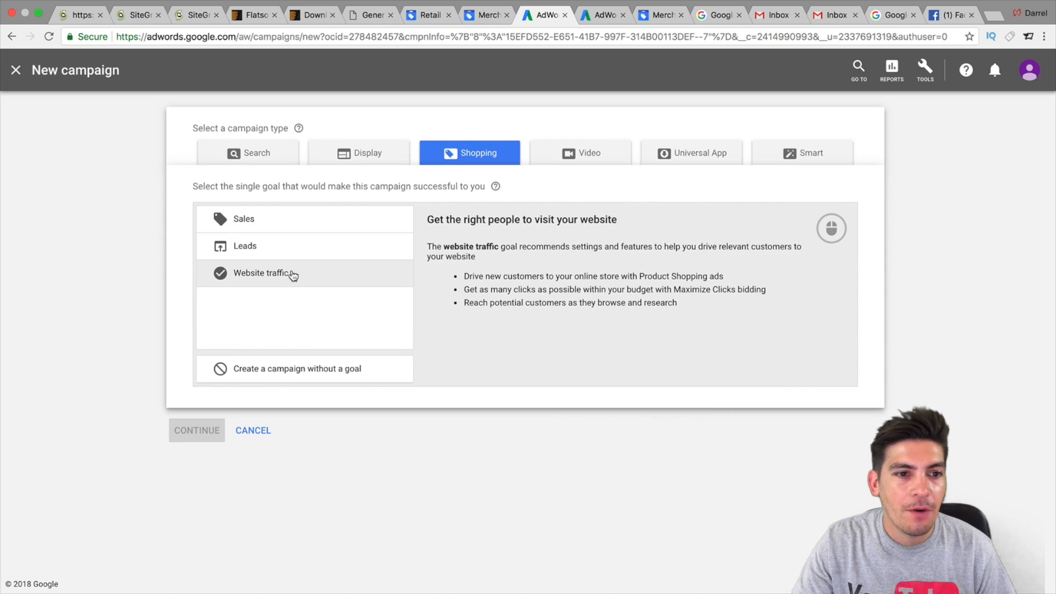
pyautogui.click(295, 217)
pyautogui.click(298, 245)
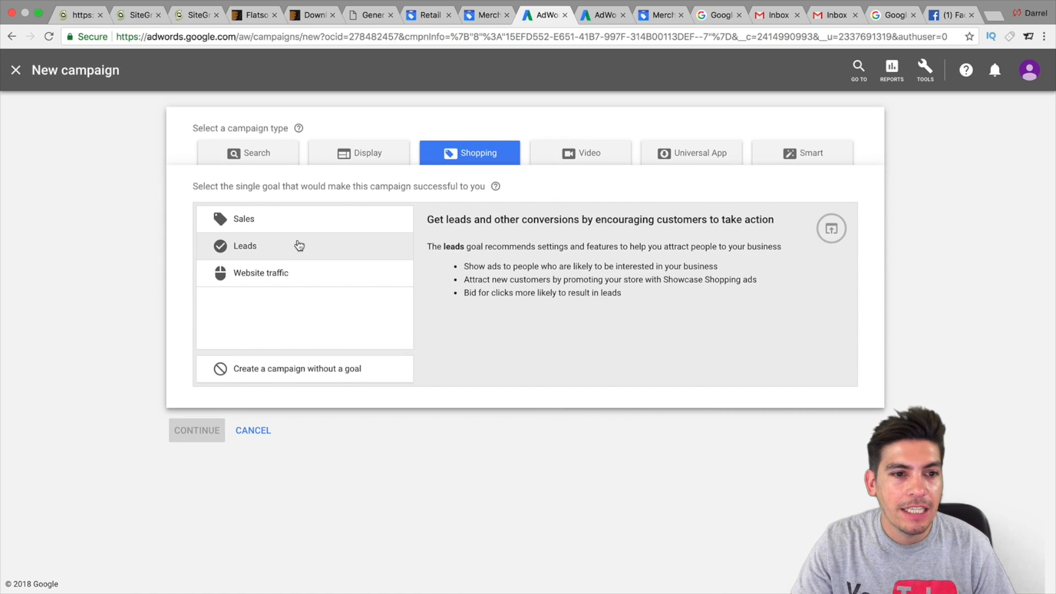
pyautogui.click(300, 272)
pyautogui.click(299, 243)
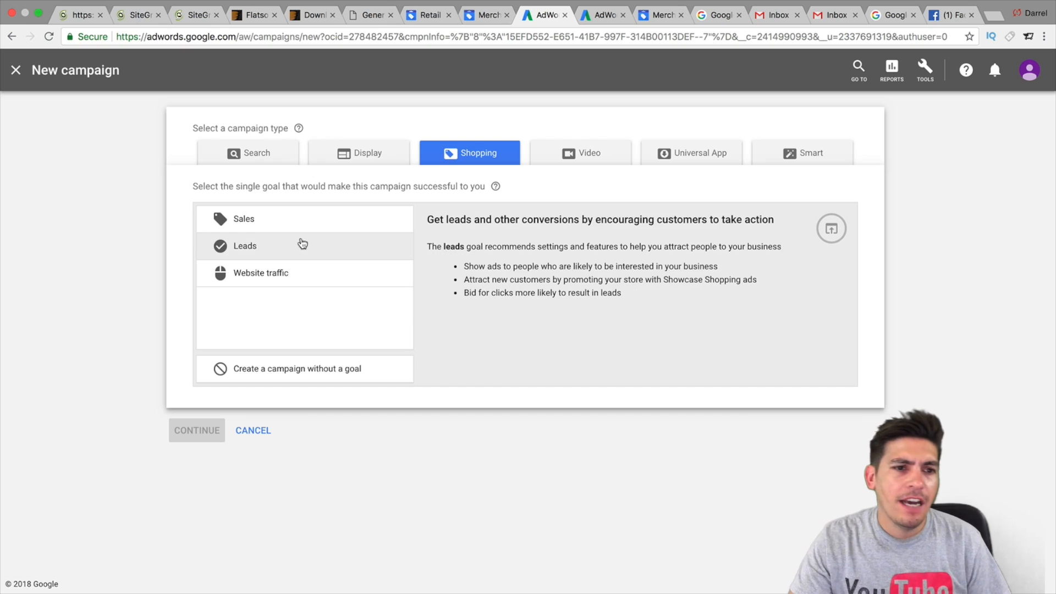
pyautogui.click(305, 223)
pyautogui.click(307, 242)
pyautogui.click(307, 275)
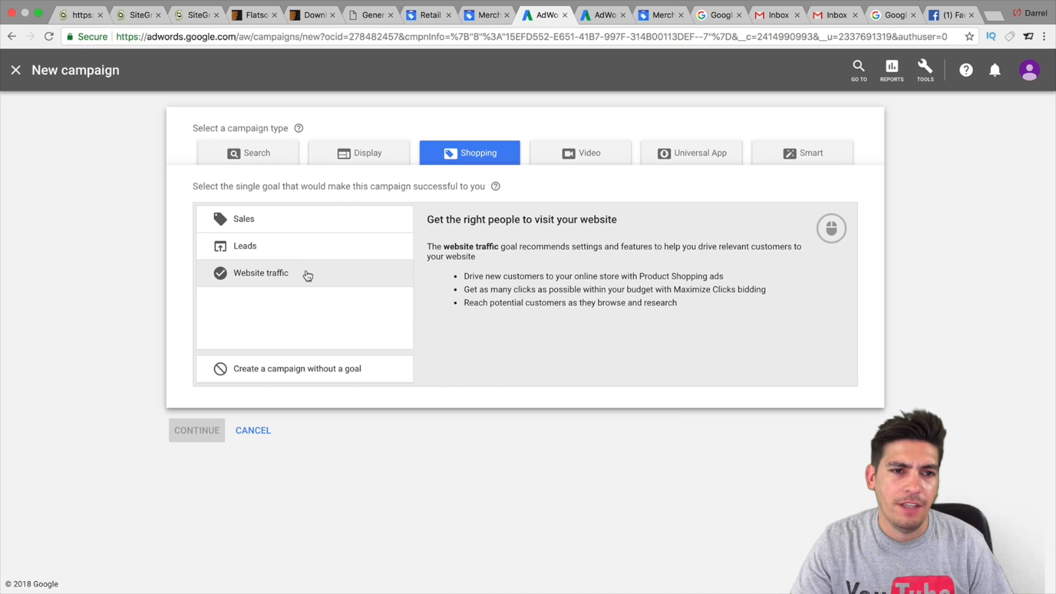
pyautogui.click(310, 222)
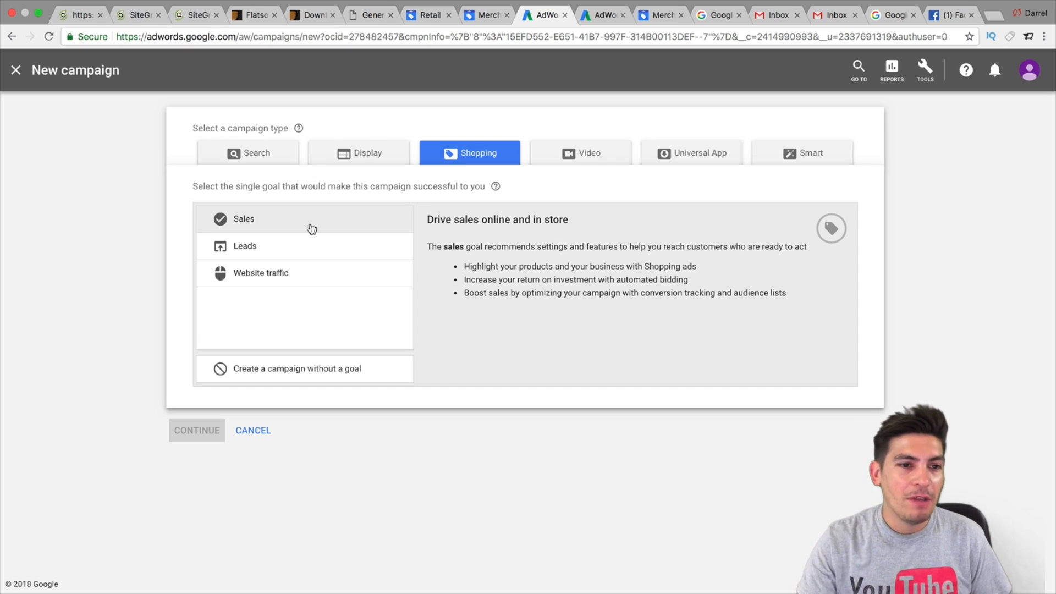
pyautogui.click(306, 276)
pyautogui.click(307, 282)
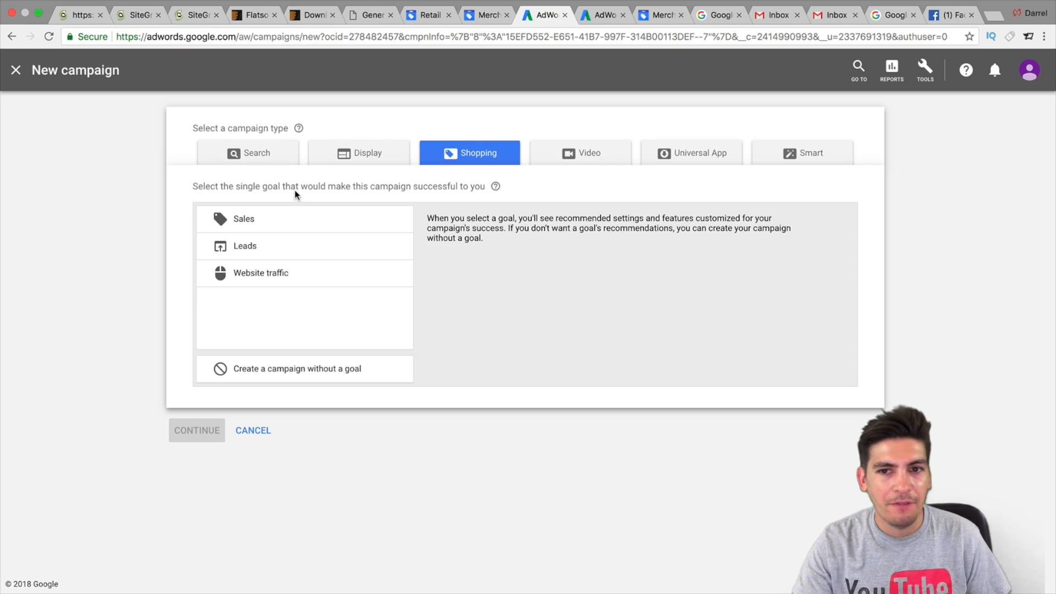
# Step: Set the new campaign's type to Shopping and its goal to Sales
pyautogui.click(261, 162)
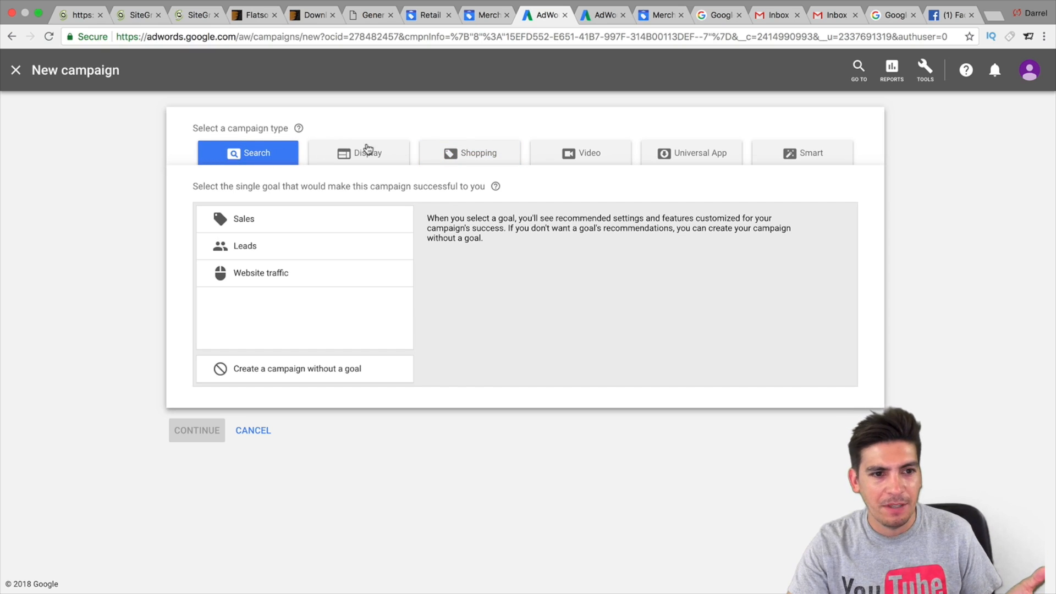
pyautogui.click(438, 153)
pyautogui.click(274, 226)
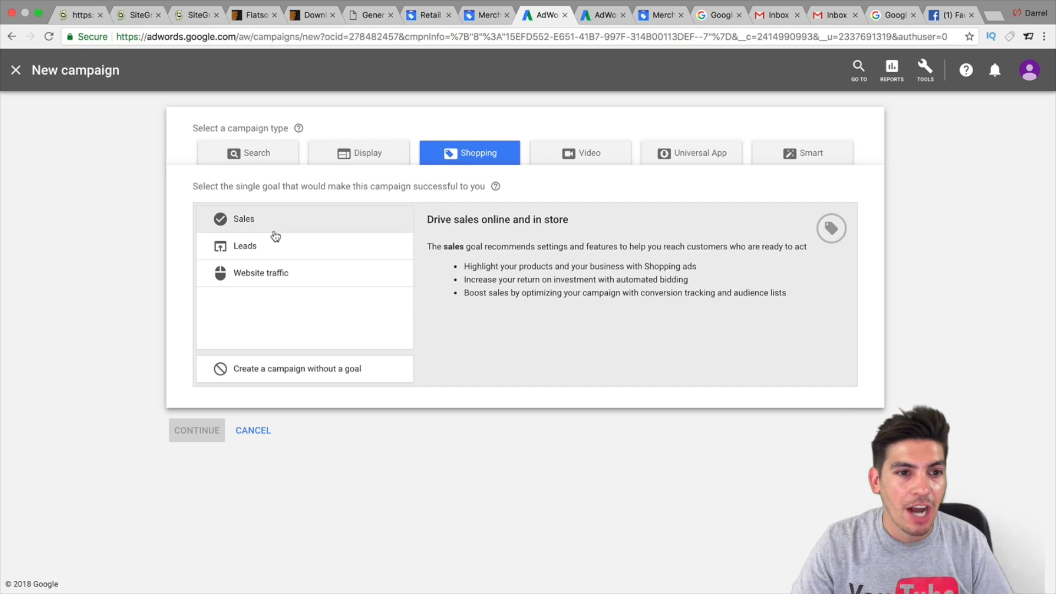
pyautogui.click(275, 227)
# Step: Set the country where the Flatsome Store's products are sold to United States
pyautogui.scroll(-1, 338, 274)
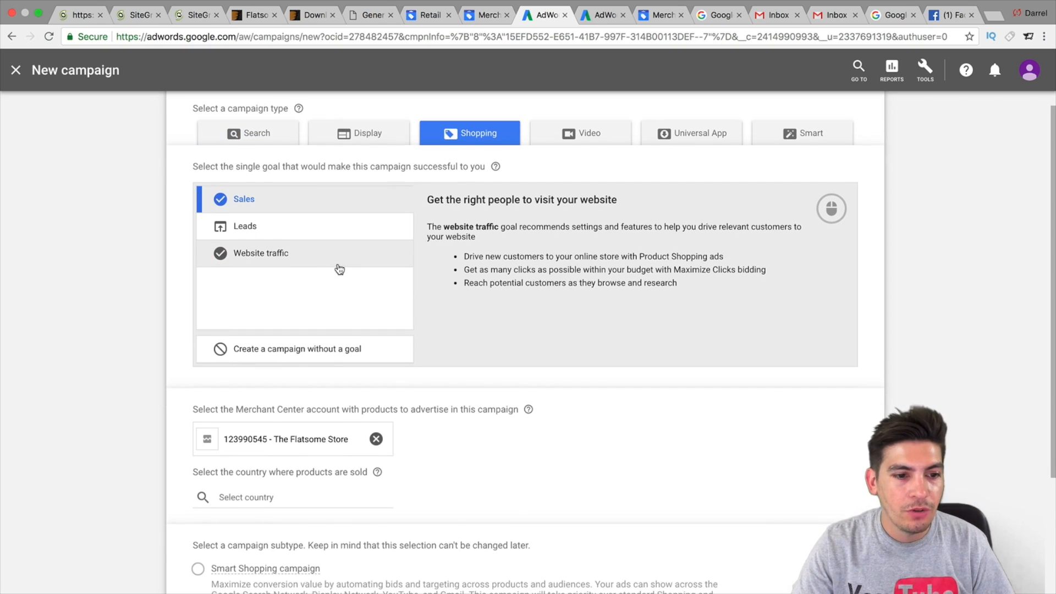
pyautogui.scroll(-1, 354, 418)
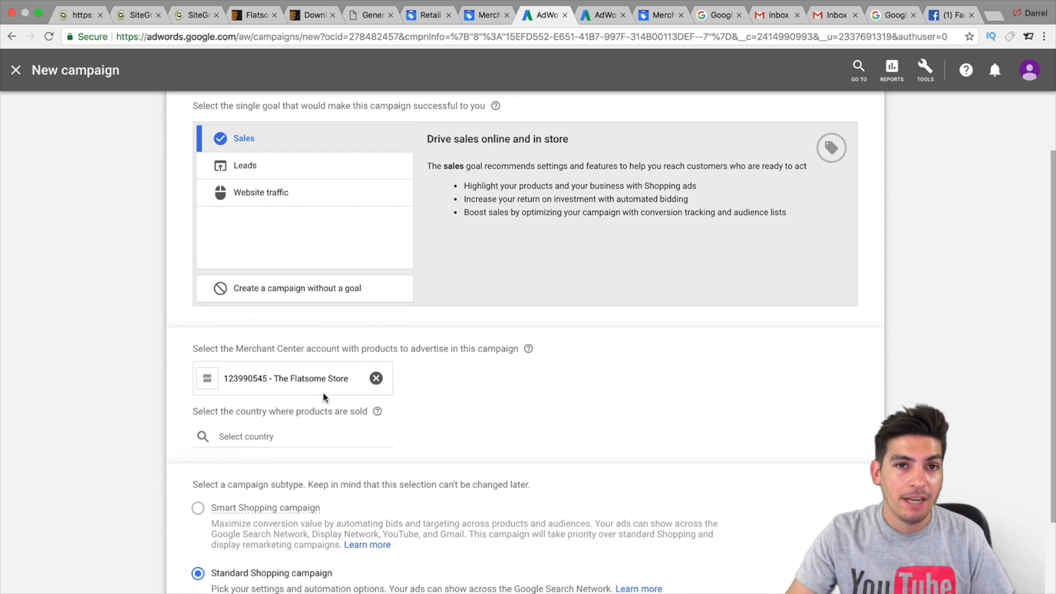
pyautogui.scroll(-1, 322, 391)
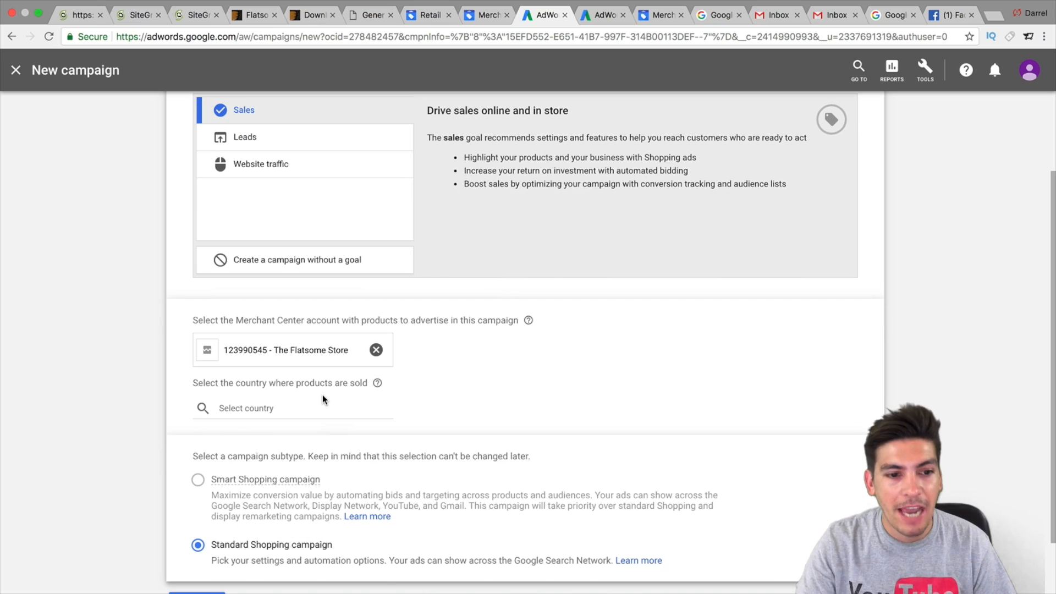
pyautogui.click(322, 405)
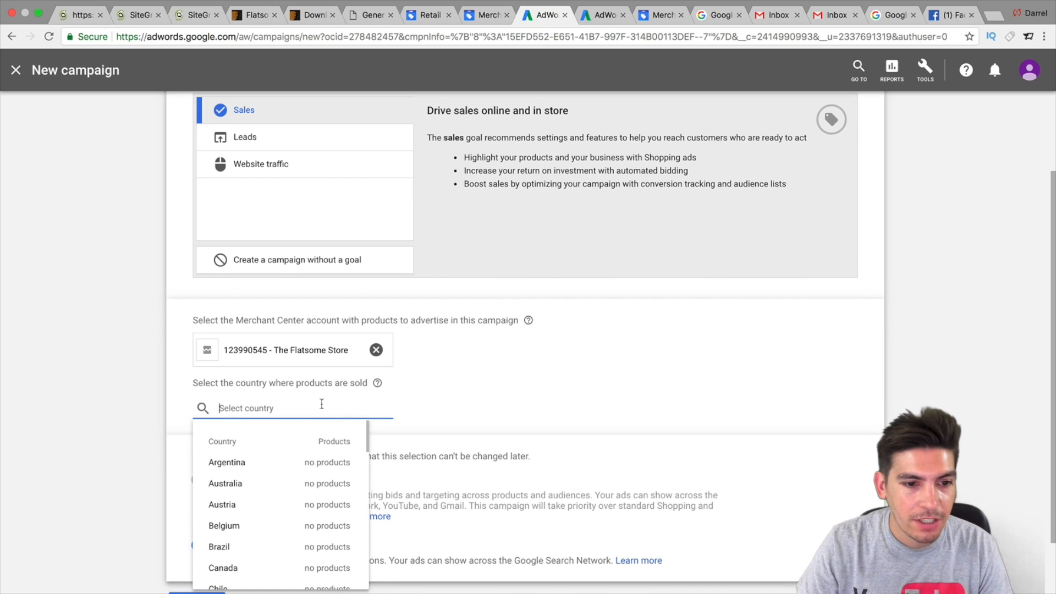
pyautogui.write('y')
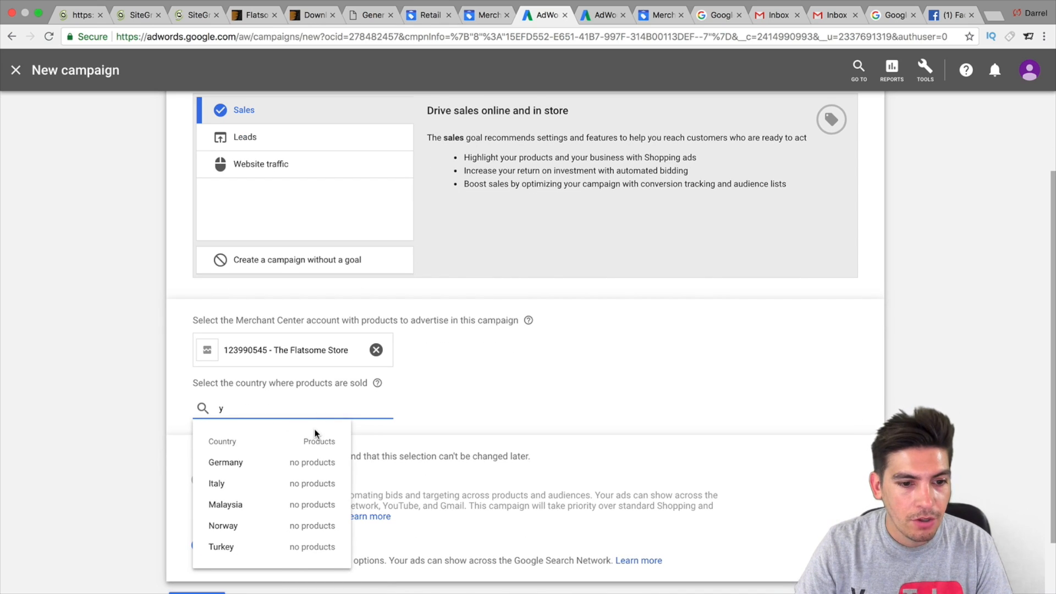
pyautogui.write('a')
pyautogui.press('BackSpace')
pyautogui.press('BackSpace')
pyautogui.write('usa')
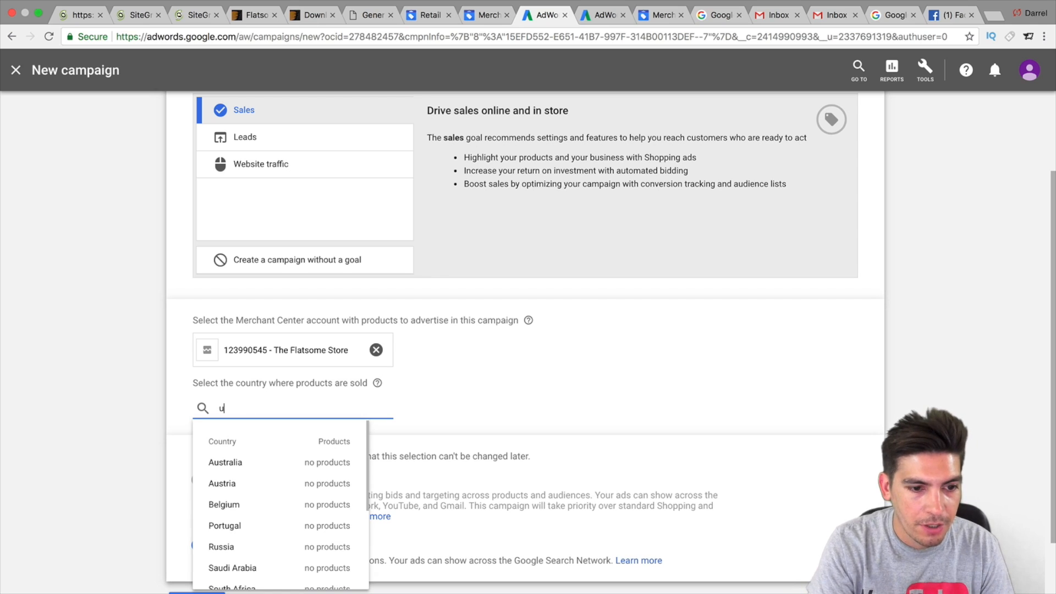
pyautogui.press('BackSpace')
pyautogui.press('BackSpace')
pyautogui.press('BackSpace')
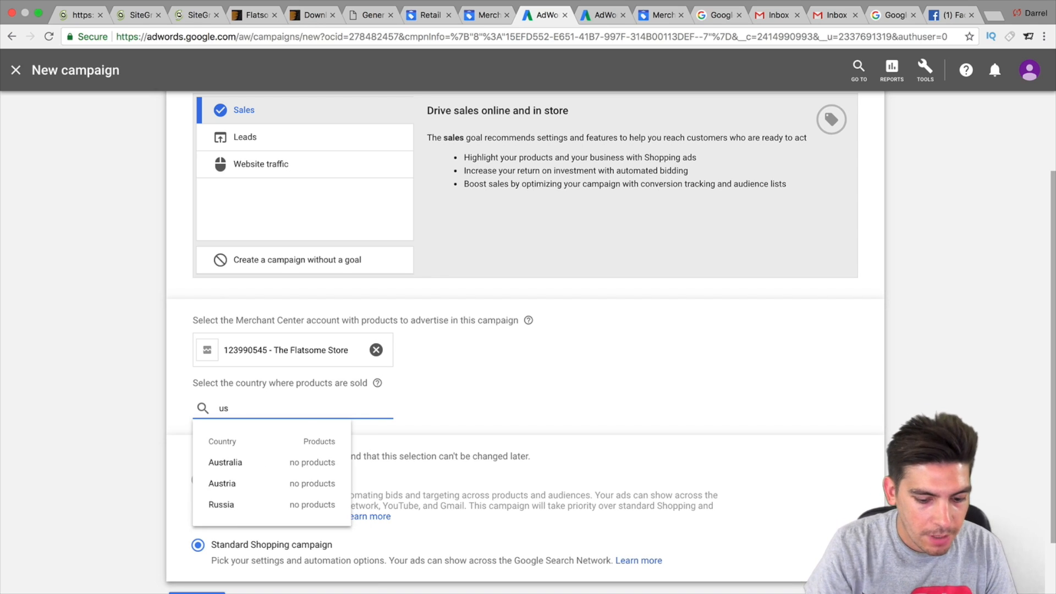
pyautogui.write('united')
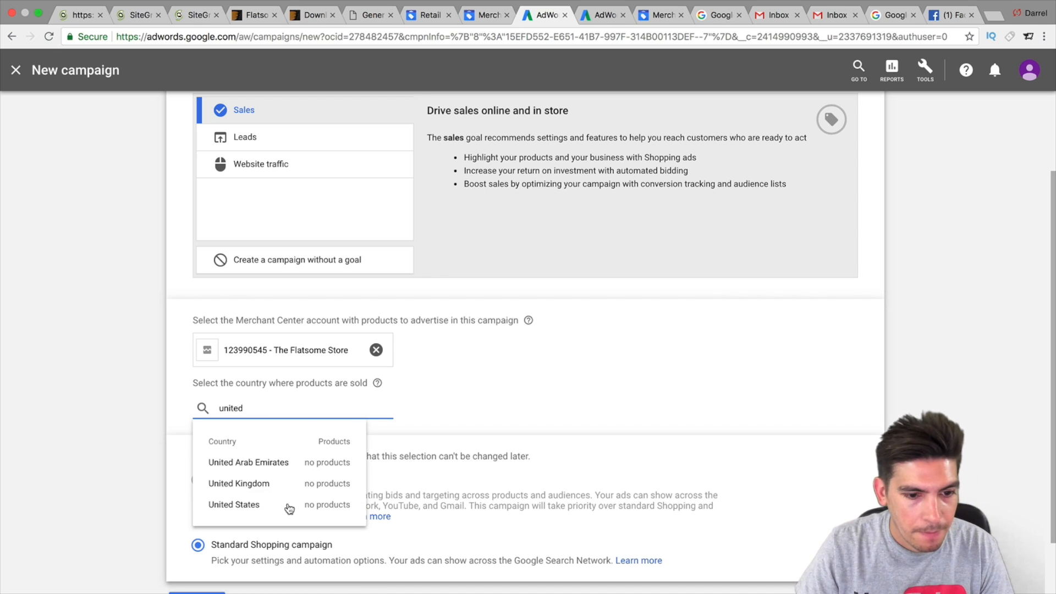
pyautogui.click(234, 504)
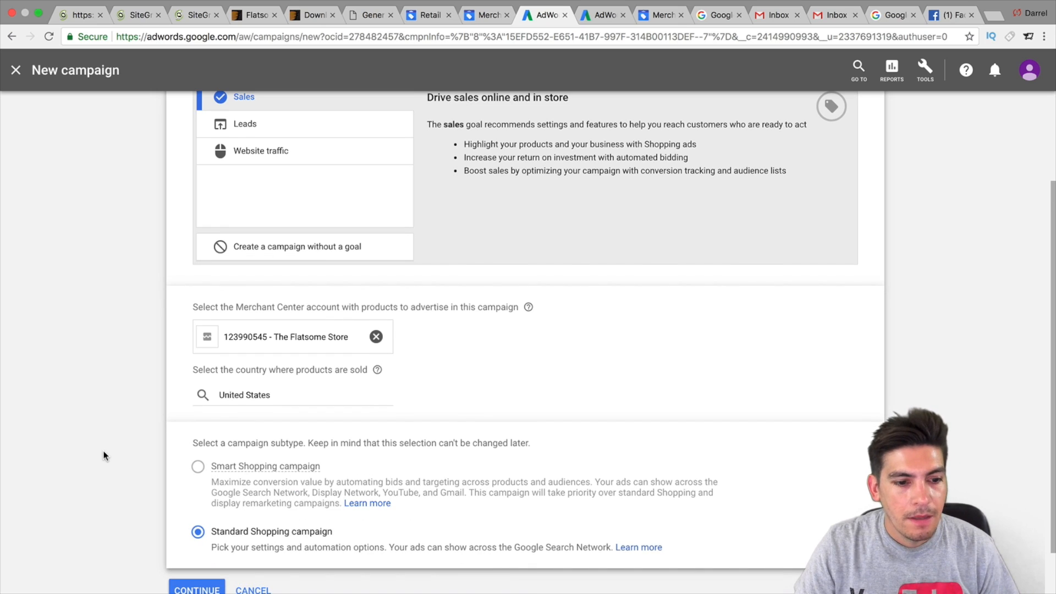
# Step: Keep the Standard Shopping campaign subtype and continue to the campaign settings
pyautogui.scroll(-2, 127, 440)
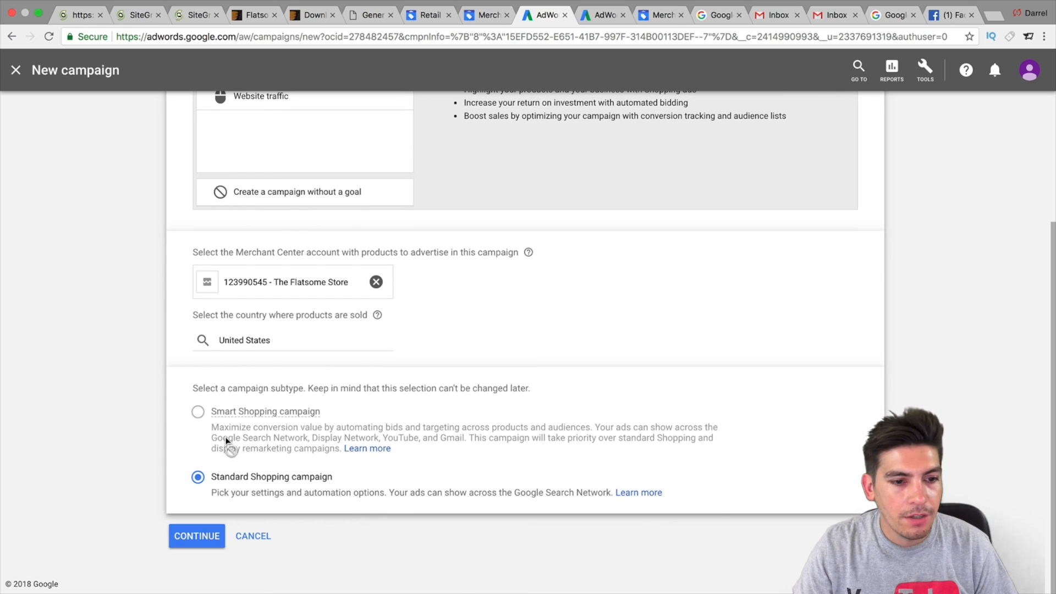
pyautogui.moveTo(198, 409)
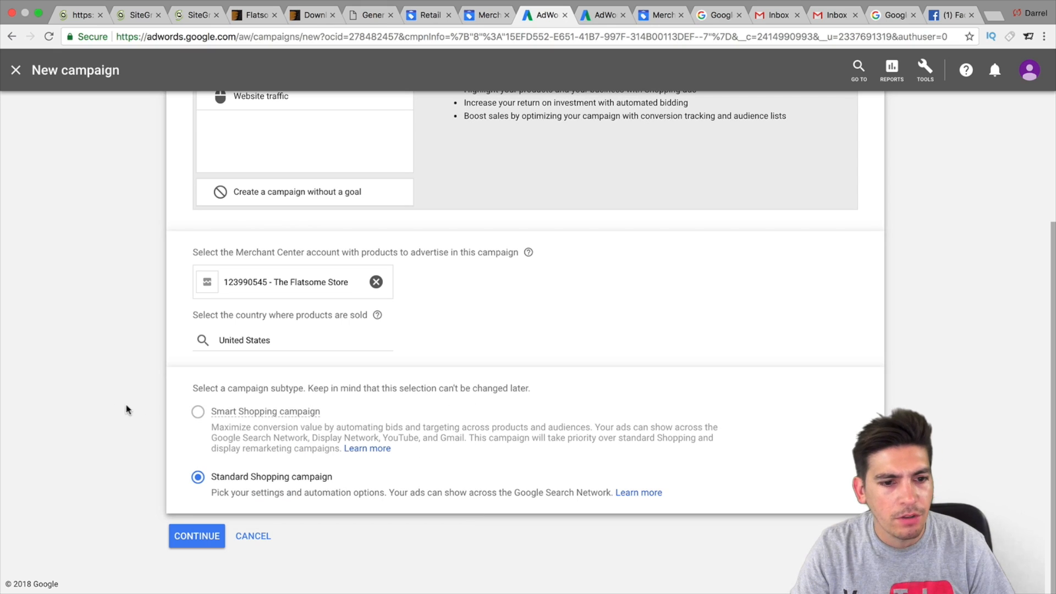
pyautogui.moveTo(224, 450)
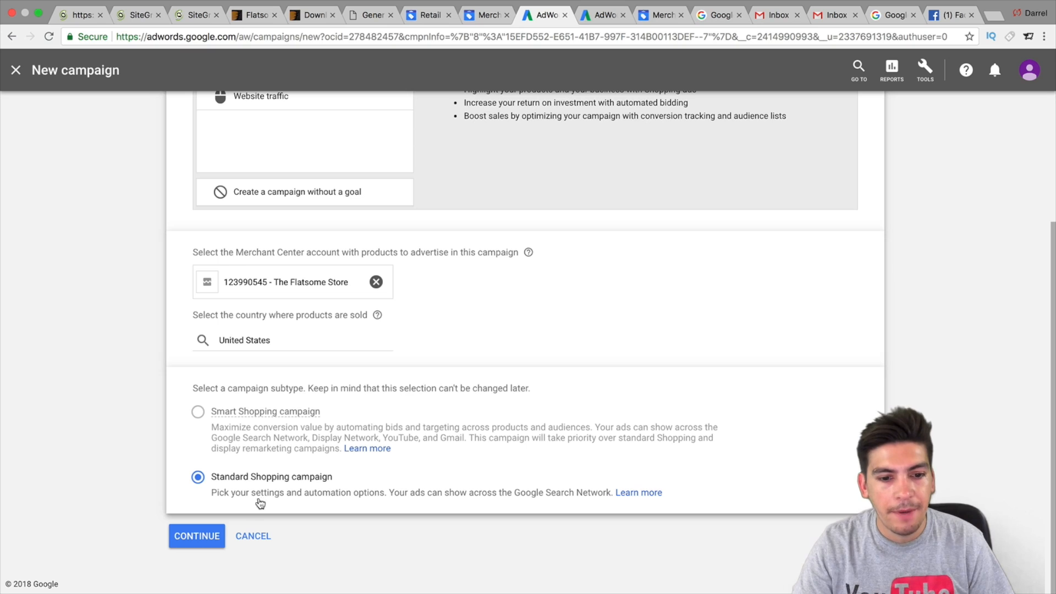
pyautogui.click(196, 536)
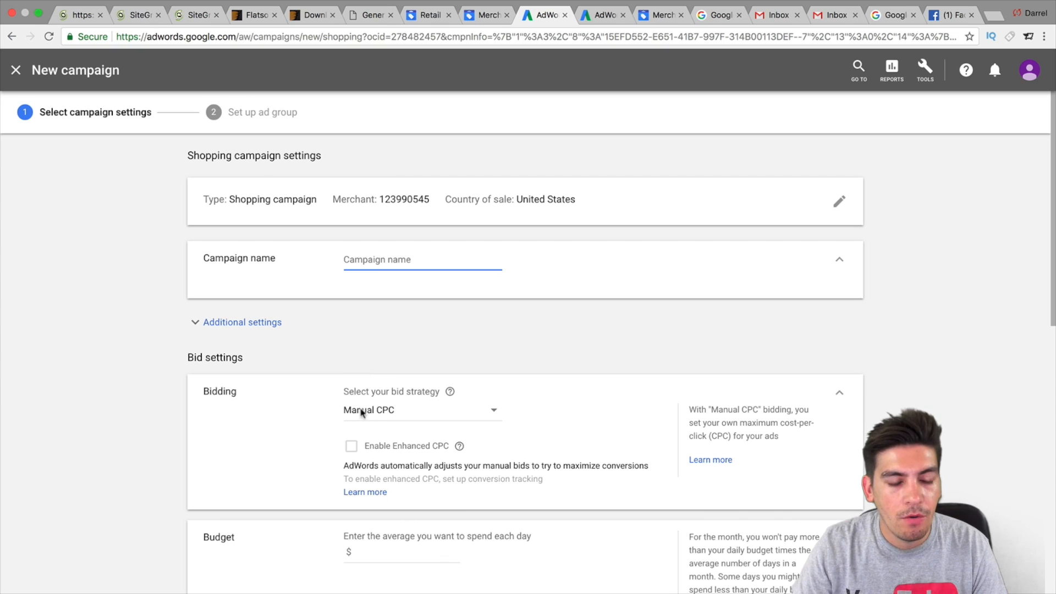
# Step: Look over the Shopping campaign's bidding, budget and targeting settings, and leave the new campaign without creating it
pyautogui.scroll(-5, 362, 385)
pyautogui.scroll(-6, 449, 346)
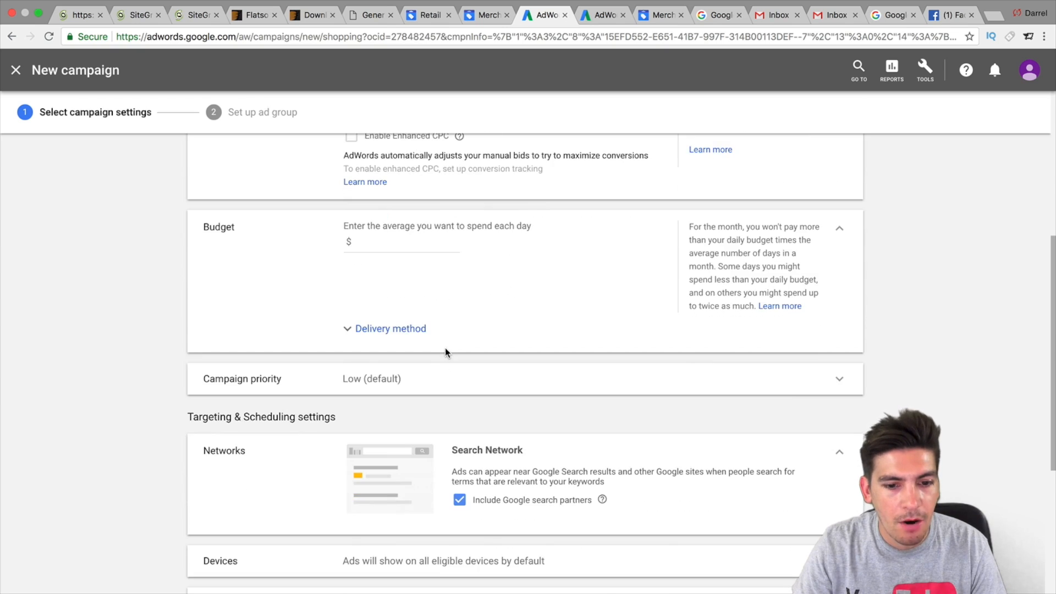
pyautogui.scroll(10, 446, 354)
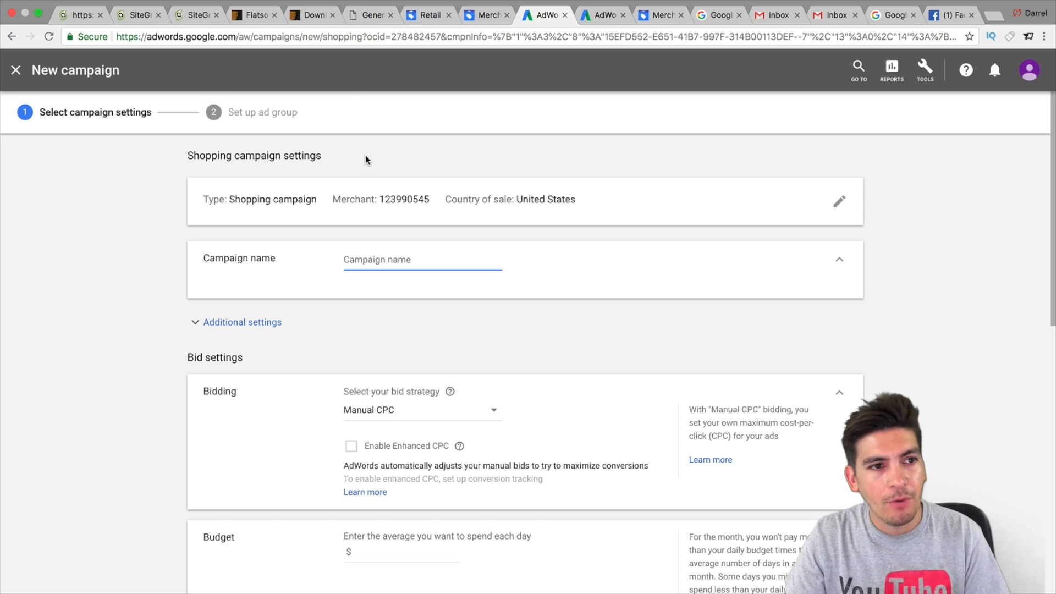
pyautogui.click(17, 73)
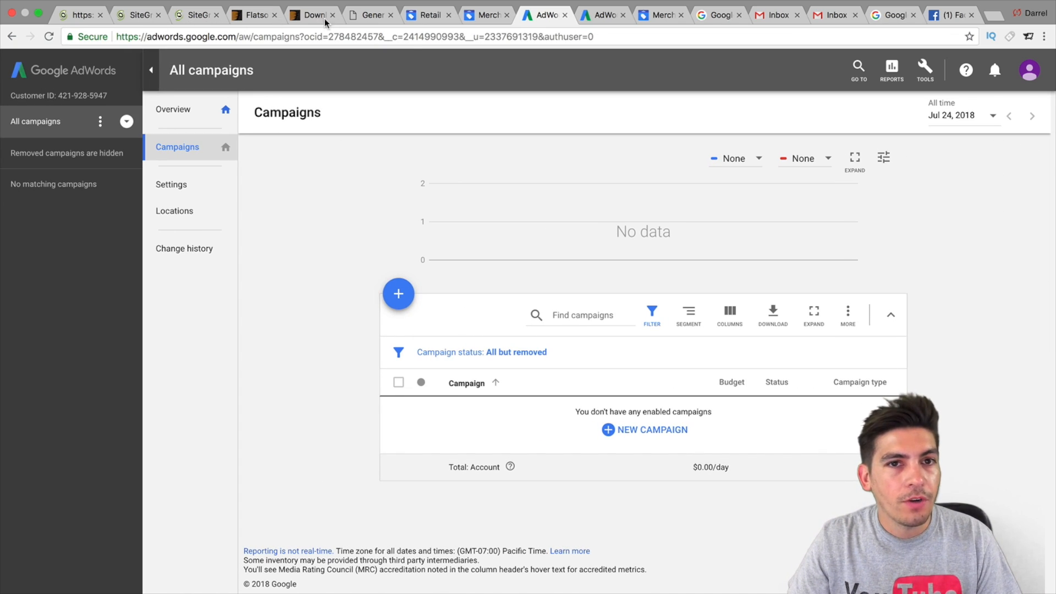
# Step: Switch to Merchant Center and open the Feeds page for the Flatsome Store's products
pyautogui.click(484, 15)
pyautogui.click(16, 70)
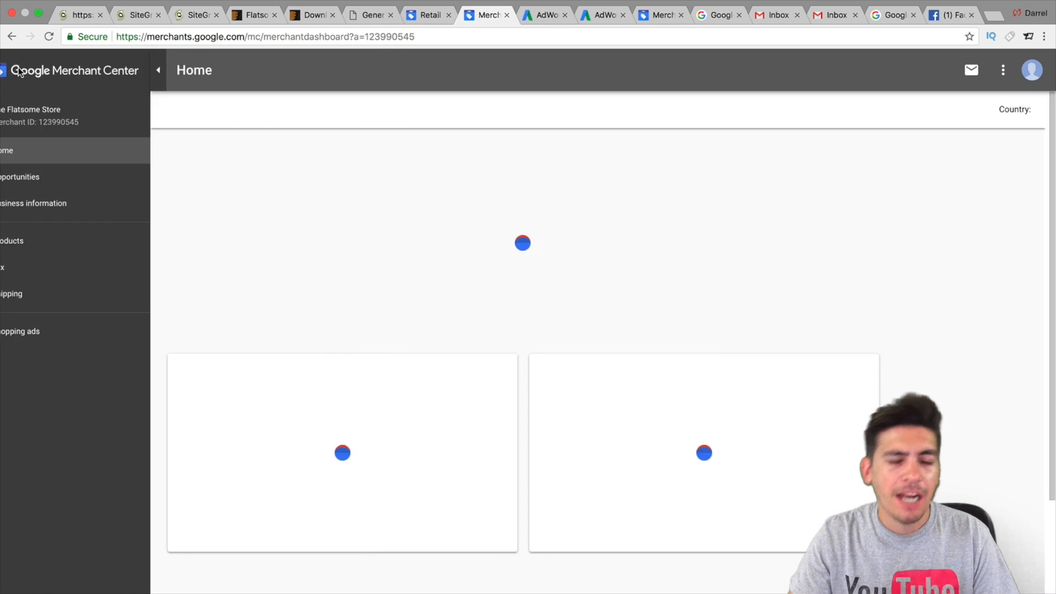
pyautogui.click(59, 249)
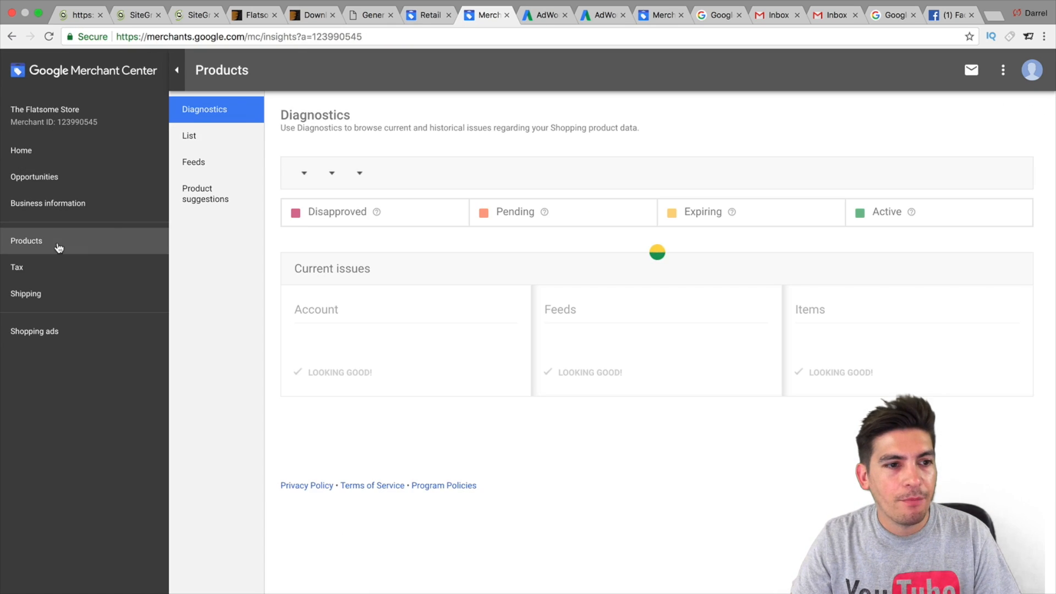
pyautogui.click(227, 138)
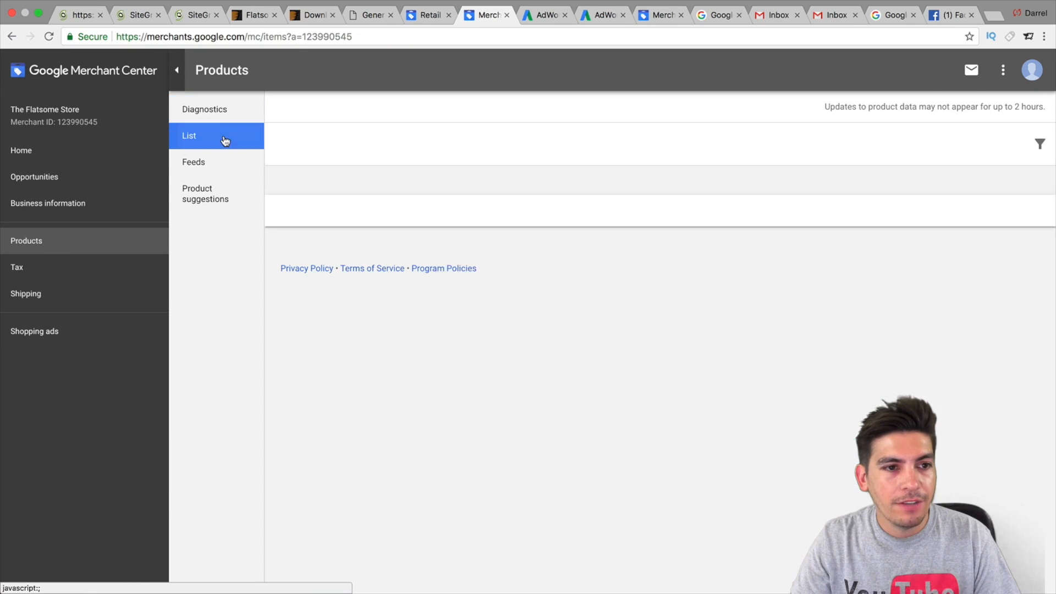
pyautogui.click(222, 175)
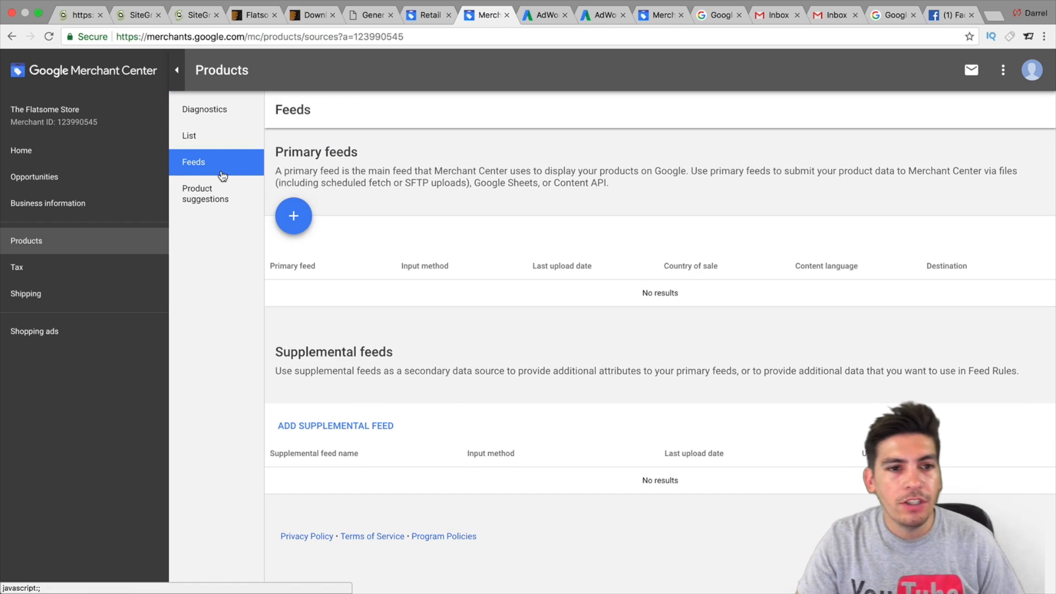
# Step: Start a new primary feed with United States as country of sale, English as language and Shopping as destination
pyautogui.click(291, 217)
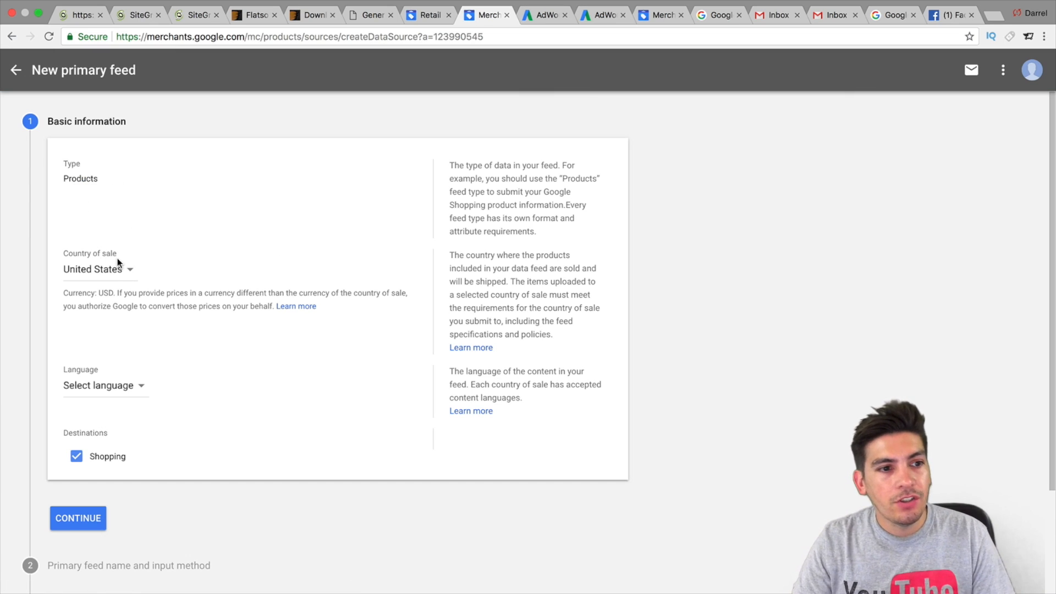
pyautogui.click(130, 383)
pyautogui.click(122, 397)
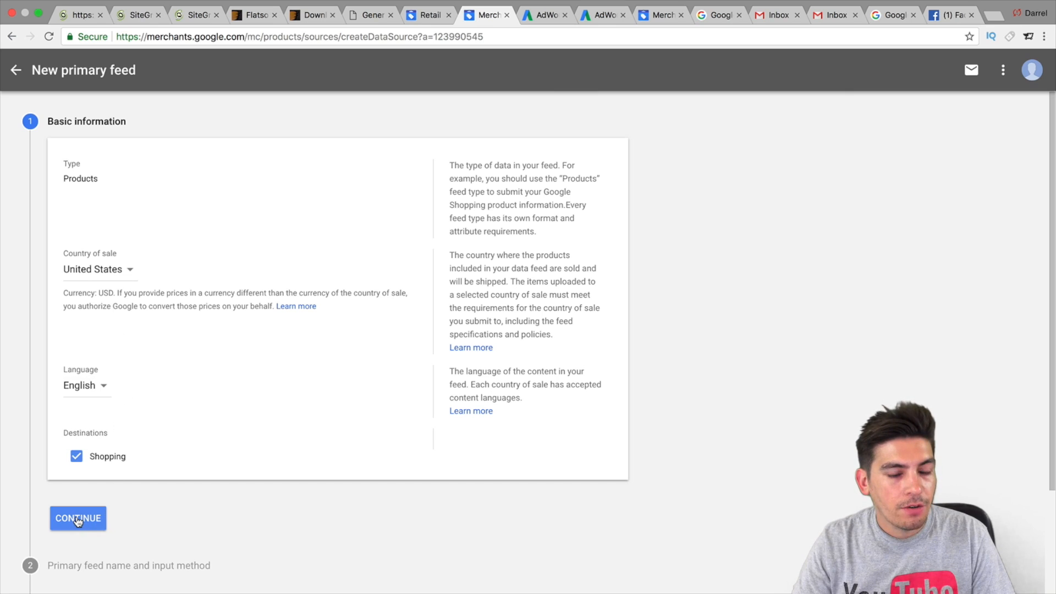
pyautogui.click(78, 519)
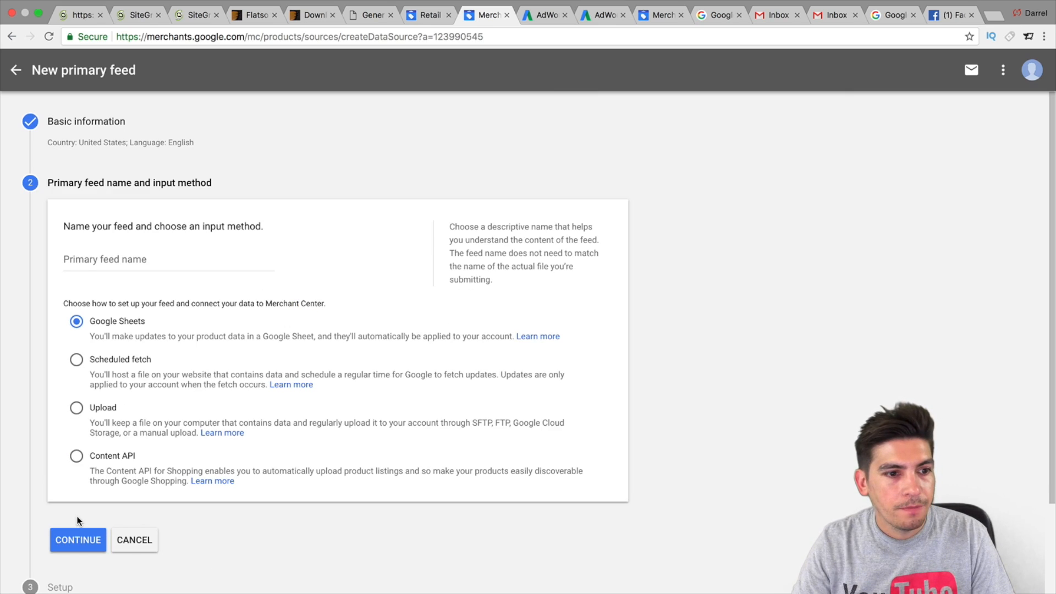
# Step: Name the primary feed "Dropshipping for watches", keep Google Sheets as its input method, and continue to the setup
pyautogui.click(142, 260)
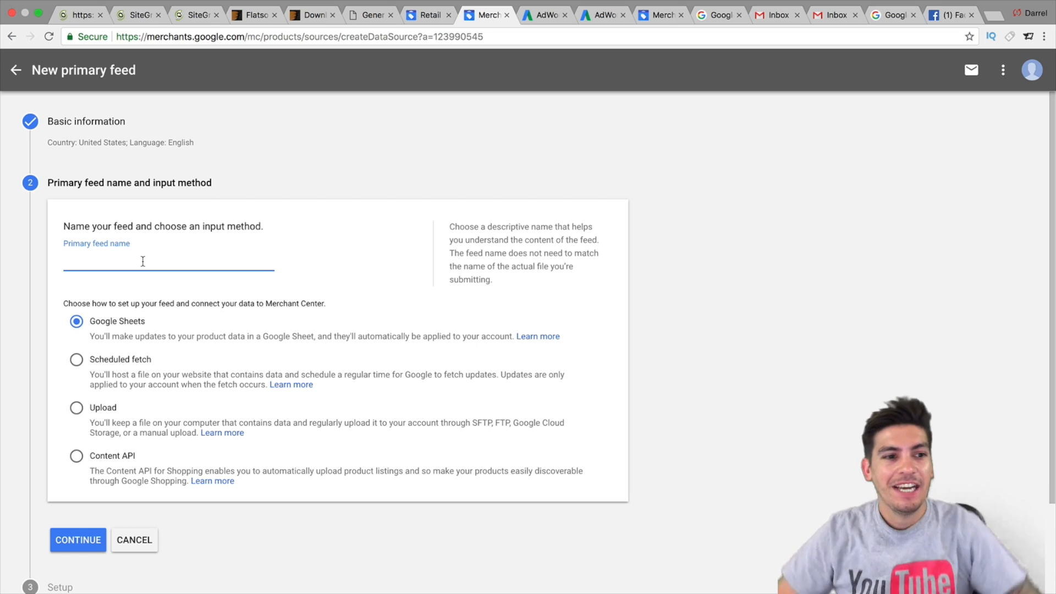
pyautogui.write('Dropshi')
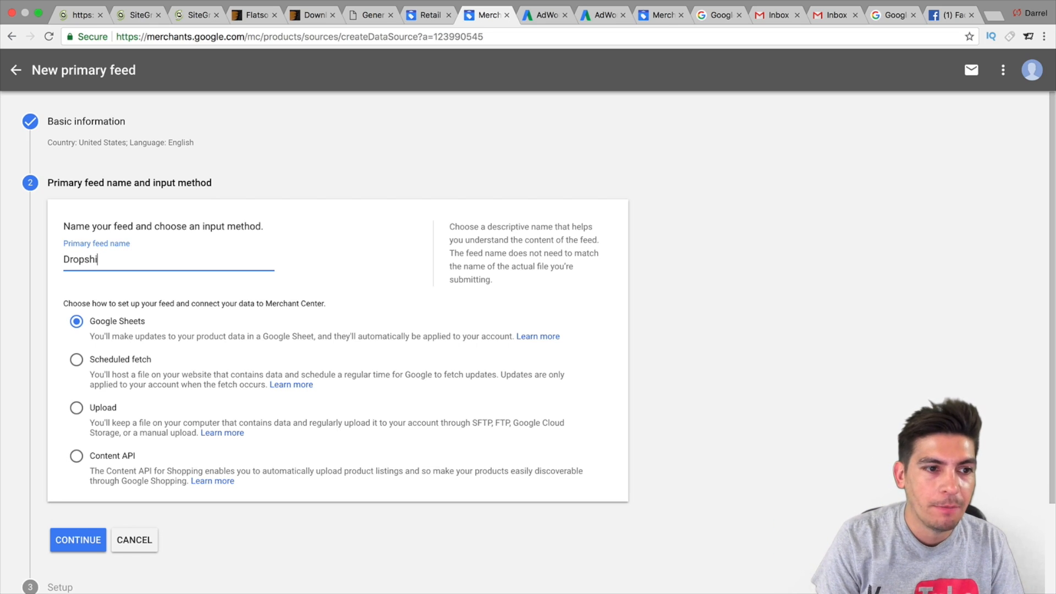
pyautogui.write('pping for ')
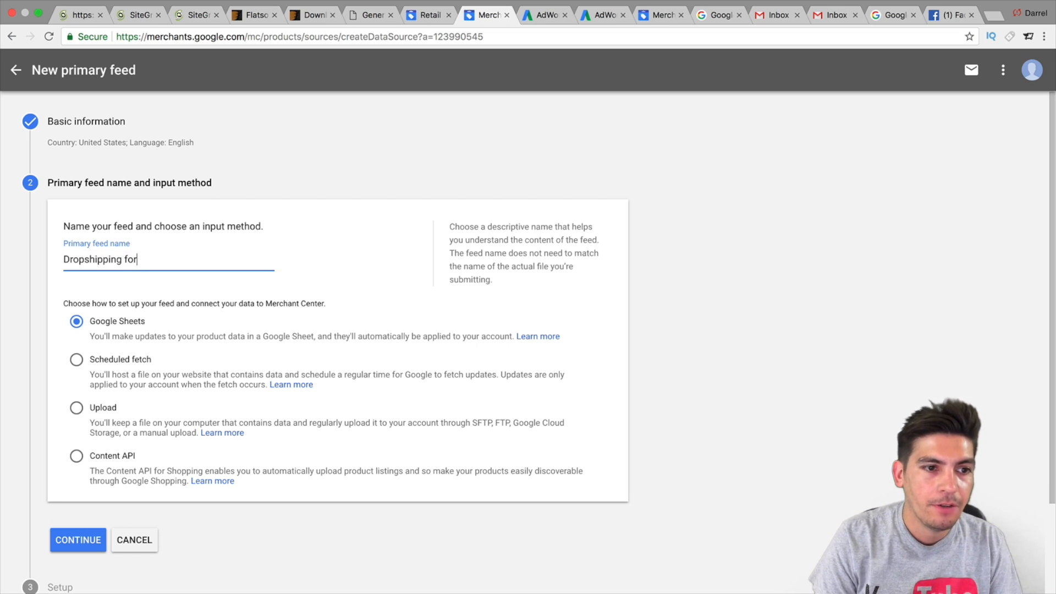
pyautogui.write('wat')
pyautogui.press('BackSpace')
pyautogui.press('BackSpace')
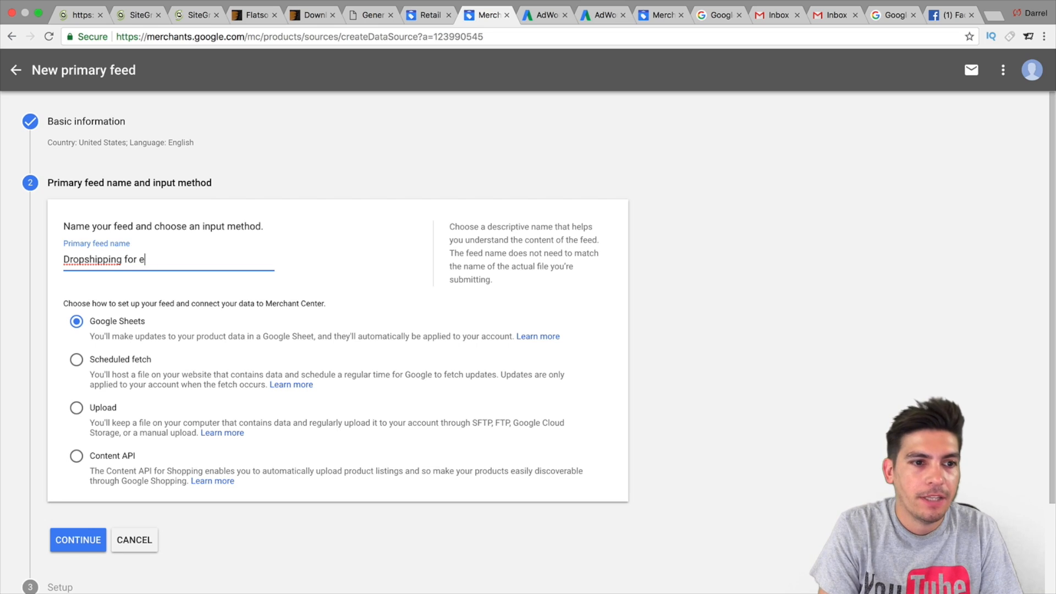
pyautogui.write('atchie')
pyautogui.write('es')
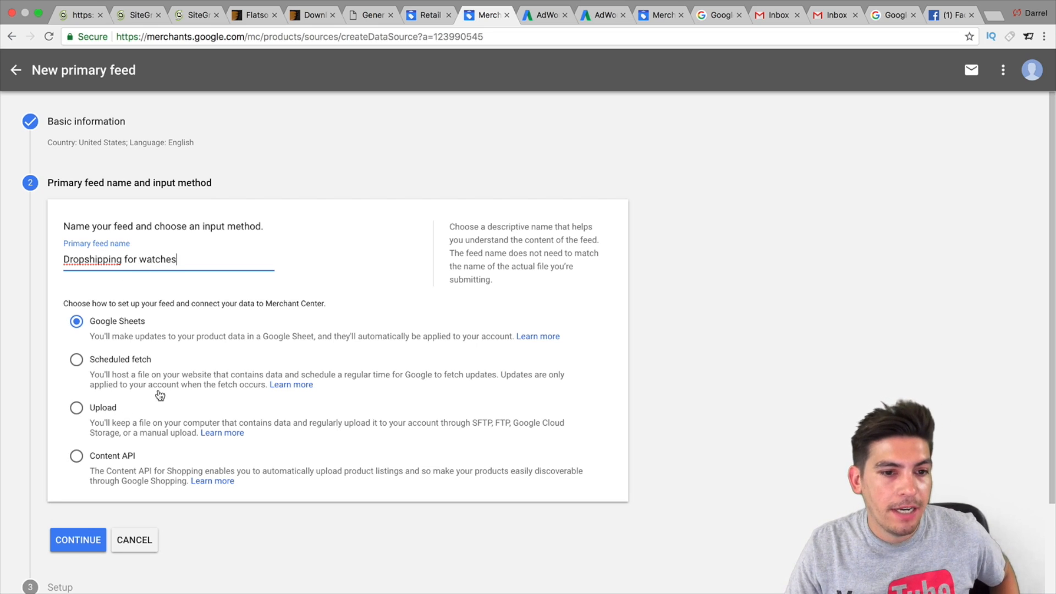
pyautogui.click(88, 538)
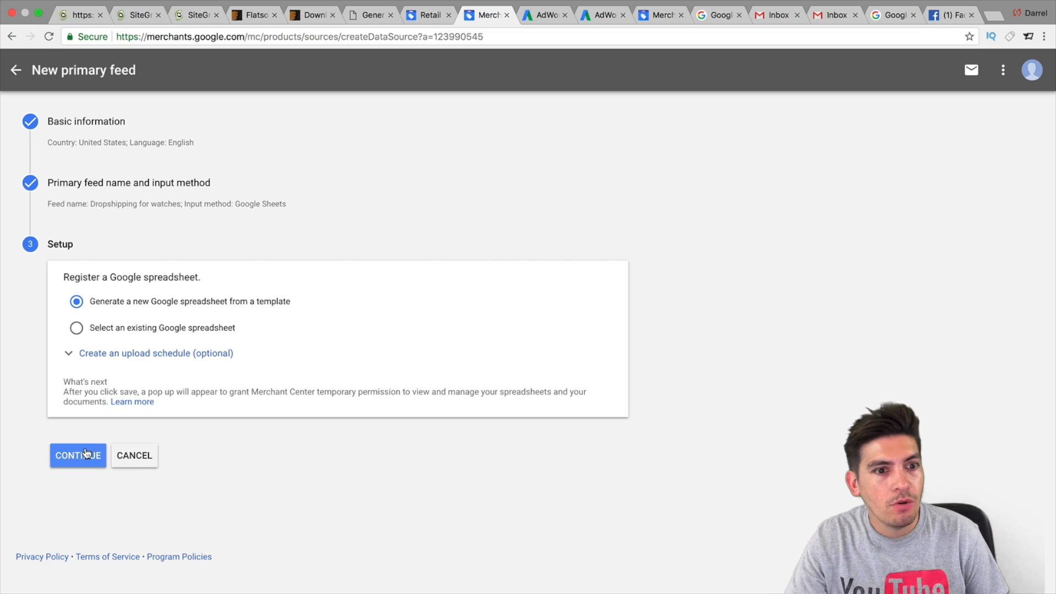
# Step: Create the feed with a new Google spreadsheet from the template, allow Merchant Center access to Google Drive, and open that spreadsheet
pyautogui.click(67, 456)
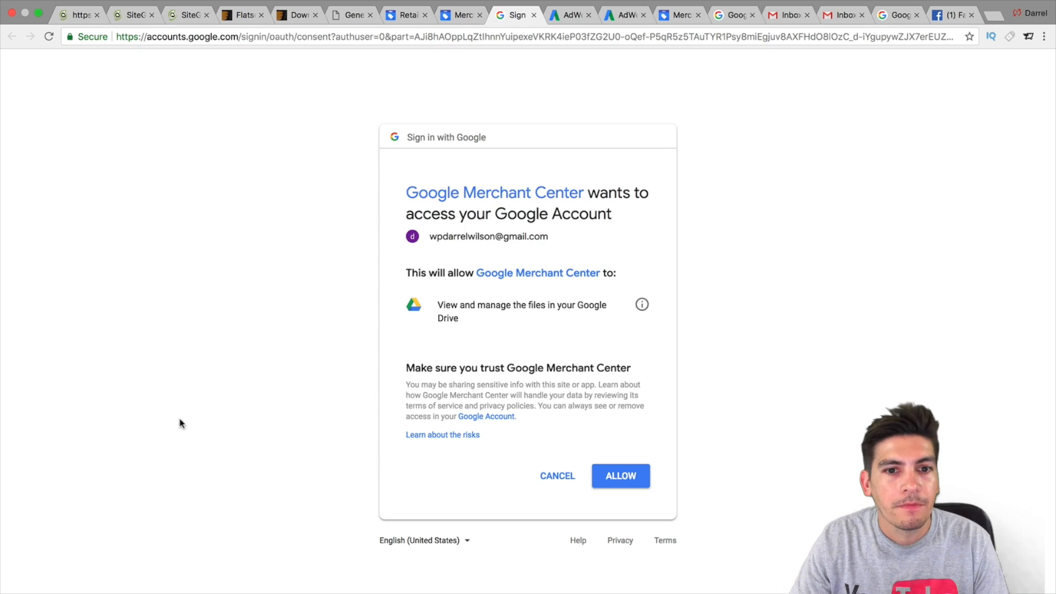
pyautogui.click(624, 476)
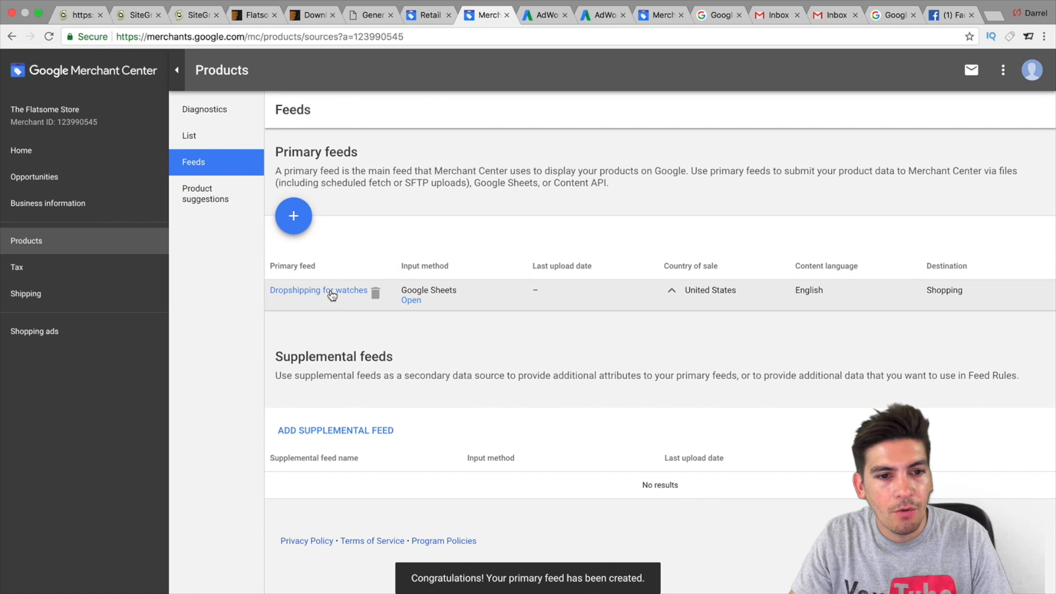
pyautogui.click(413, 301)
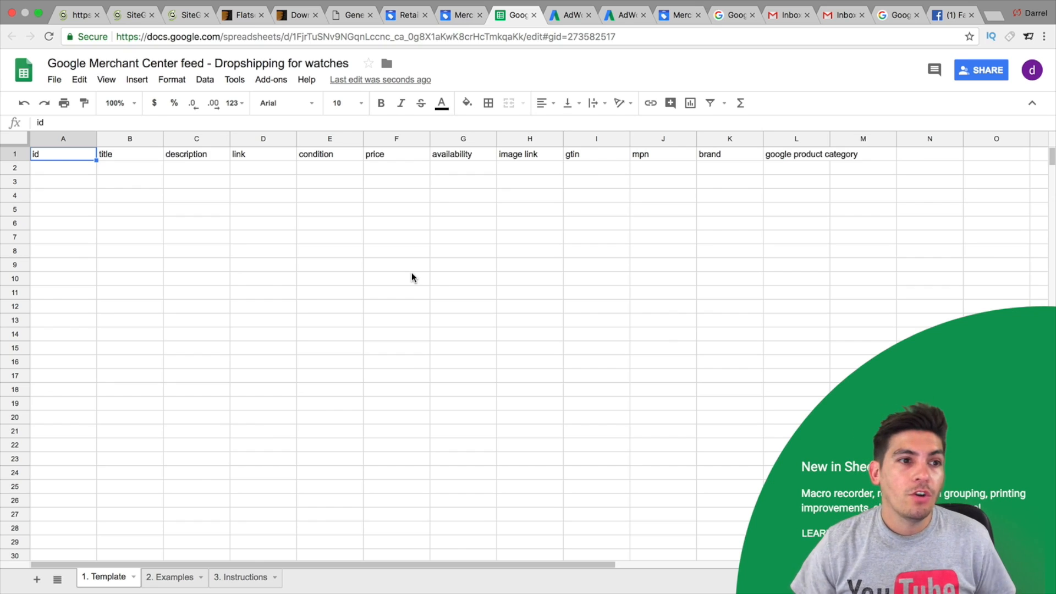
# Step: Go through the feed template's columns one by one, from id and title to brand and google product category
pyautogui.click(62, 169)
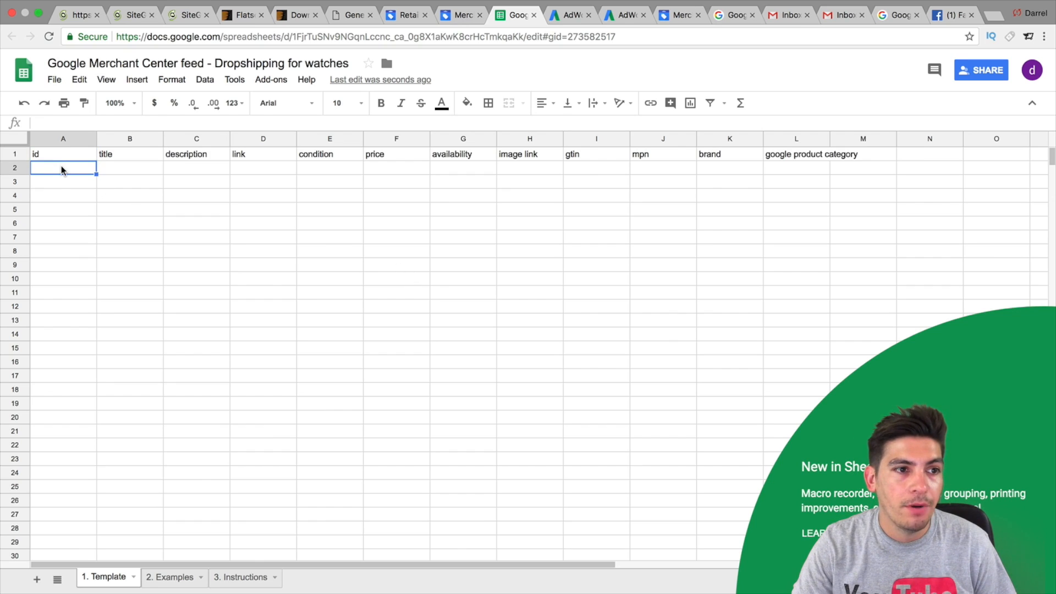
pyautogui.click(136, 171)
pyautogui.click(184, 171)
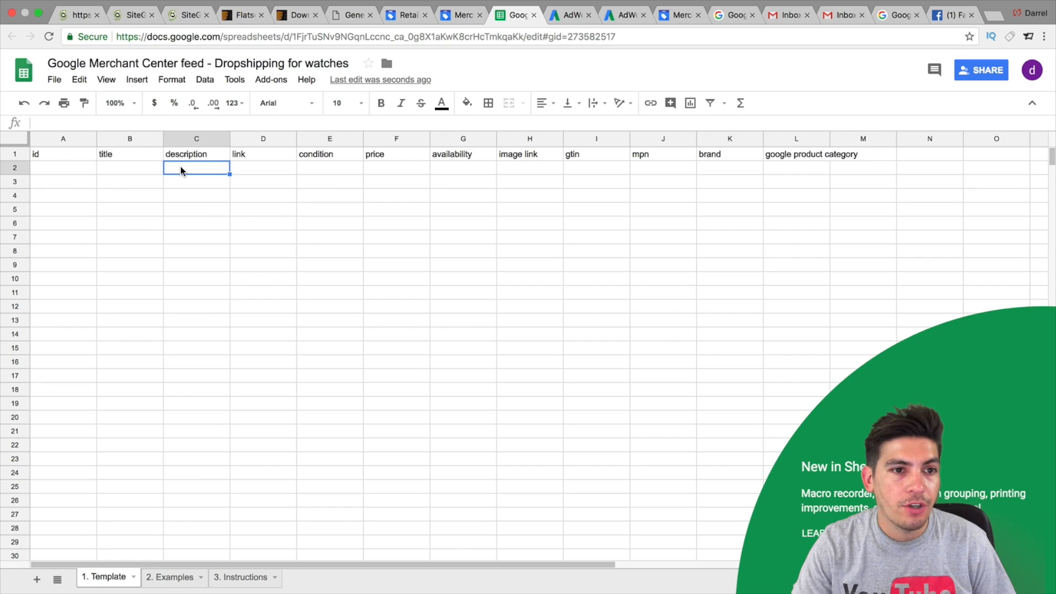
pyautogui.click(248, 170)
pyautogui.click(311, 171)
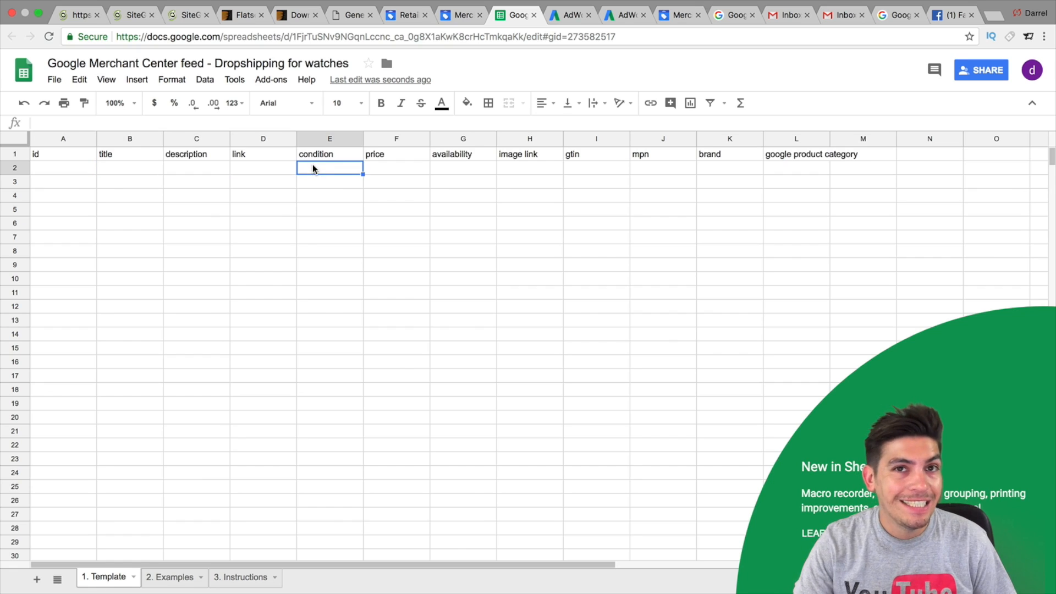
pyautogui.click(383, 168)
pyautogui.click(434, 169)
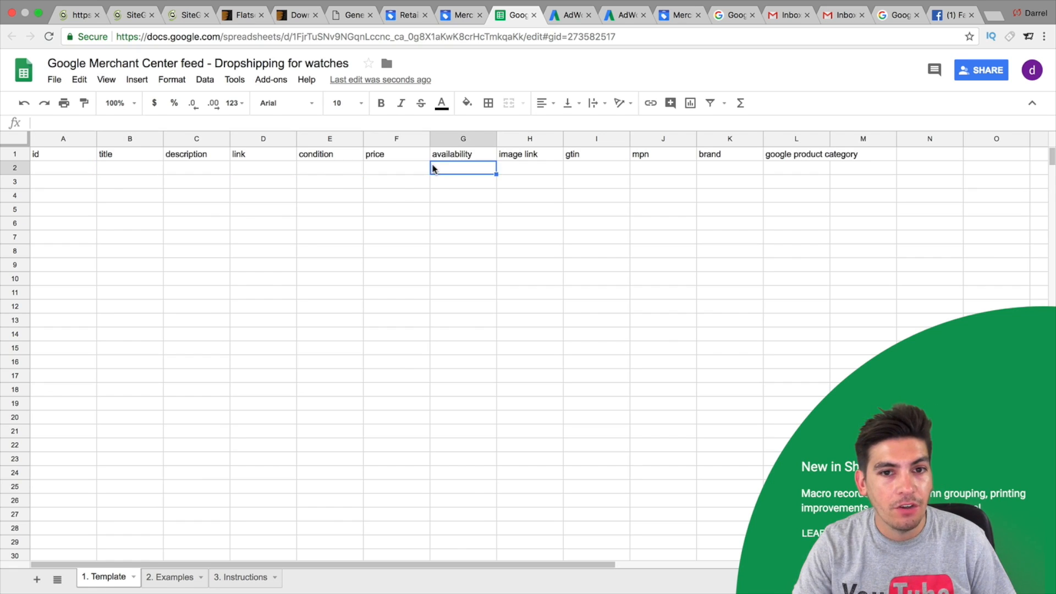
pyautogui.click(517, 169)
pyautogui.click(578, 167)
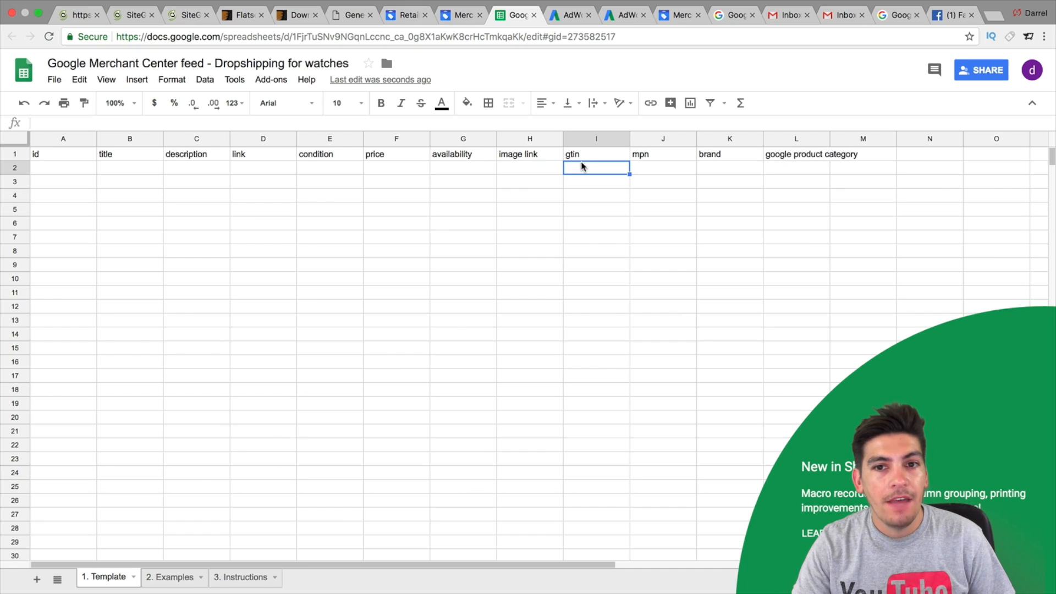
pyautogui.click(647, 167)
pyautogui.click(715, 164)
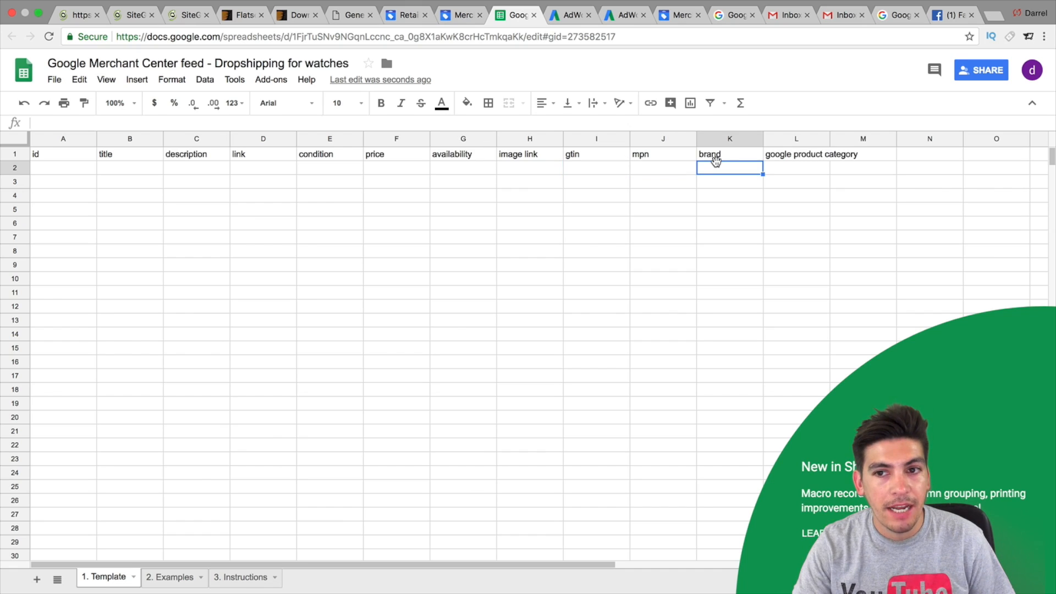
pyautogui.click(776, 170)
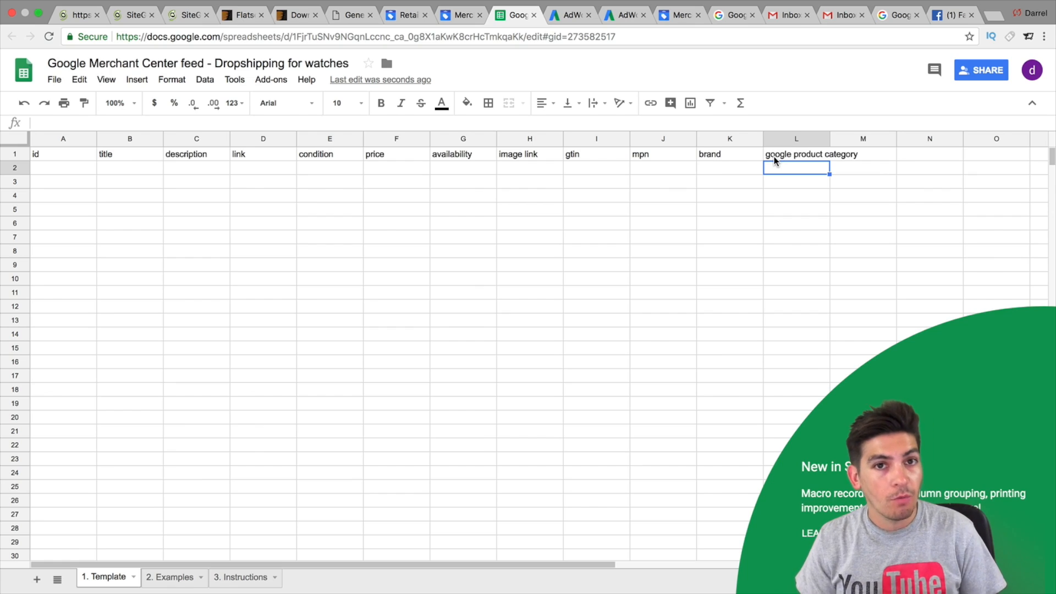
# Step: Search Google for "google merchant products requirements"
pyautogui.click(724, 18)
pyautogui.click(317, 36)
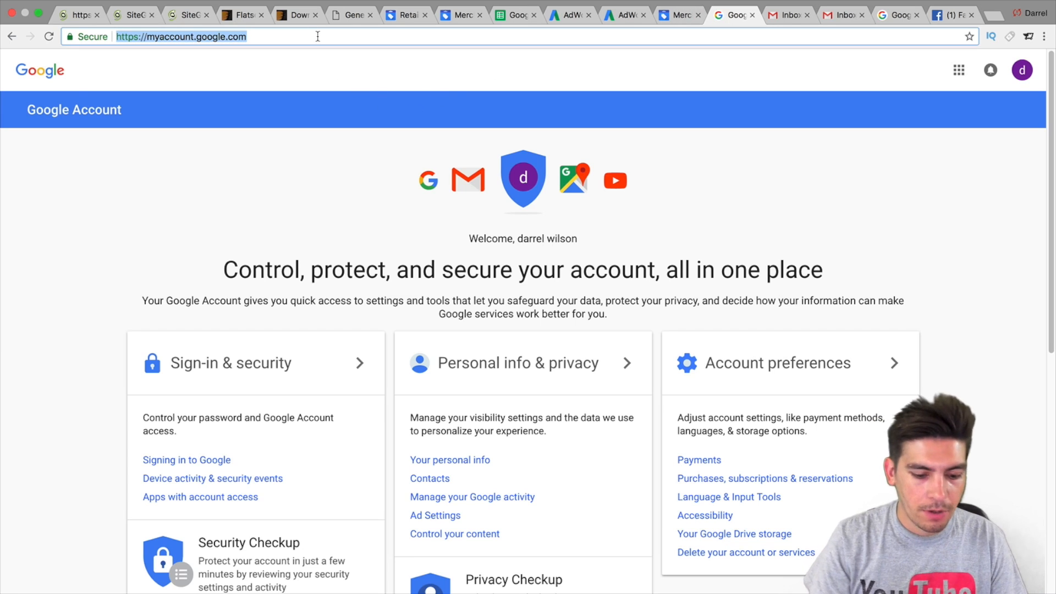
pyautogui.write('goo')
pyautogui.press('Return')
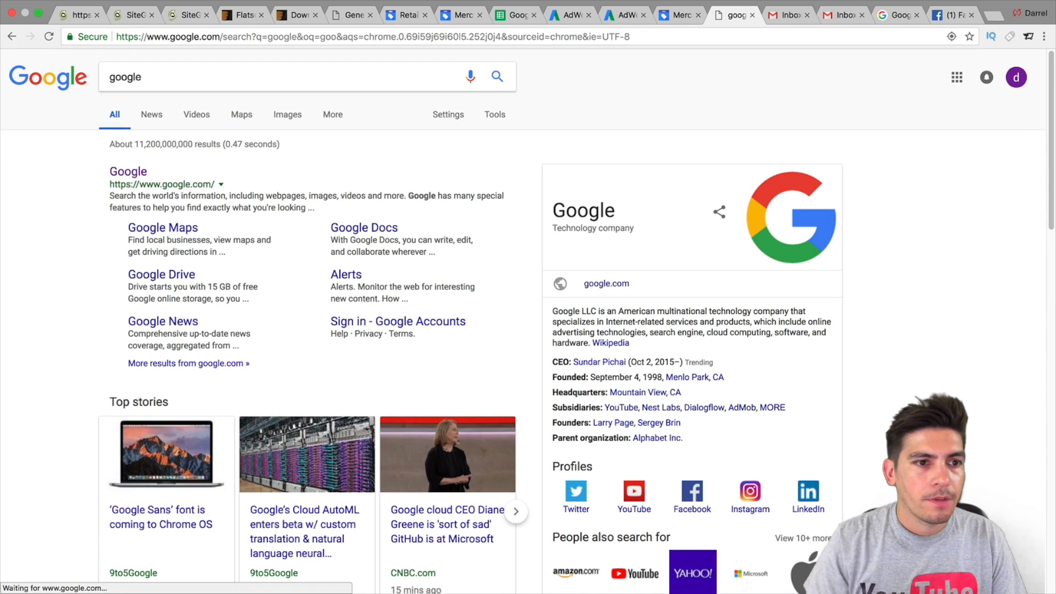
pyautogui.click(226, 76)
pyautogui.press('super+a')
pyautogui.write('go')
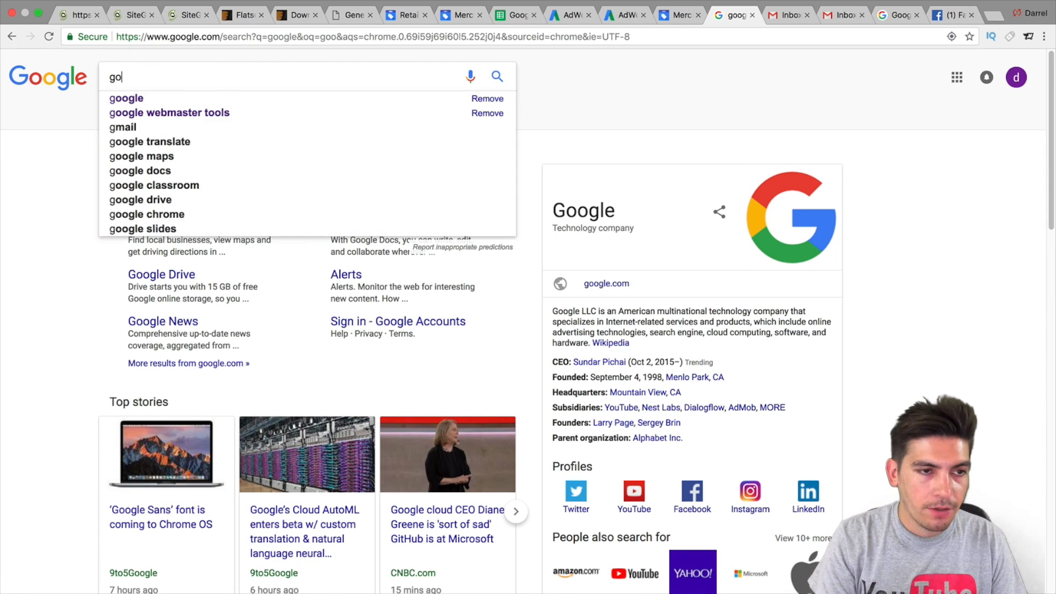
pyautogui.write('ogle merchant pro')
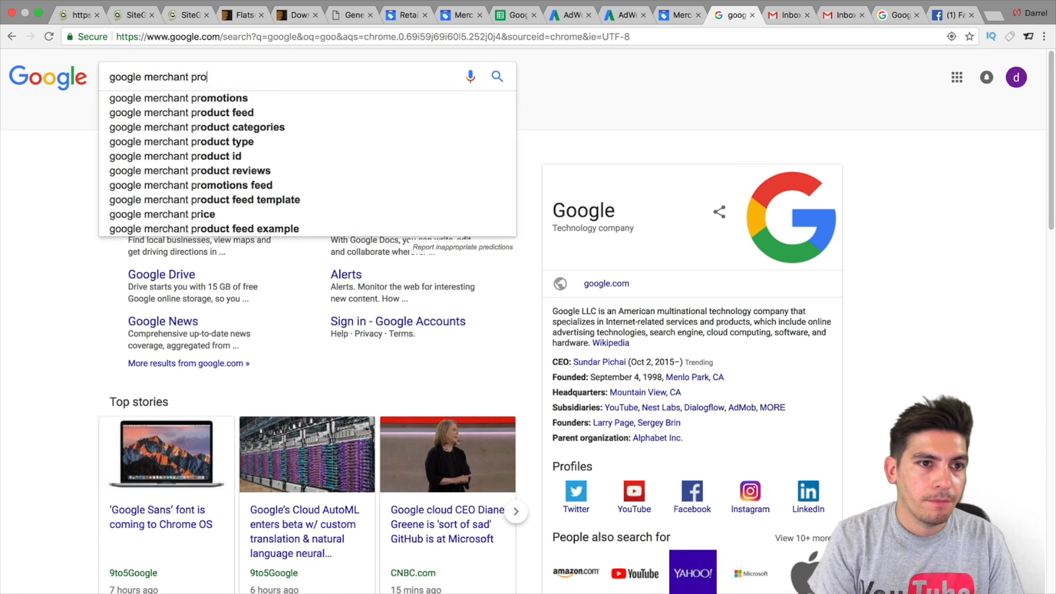
pyautogui.write('ducts requirements')
pyautogui.press('Return')
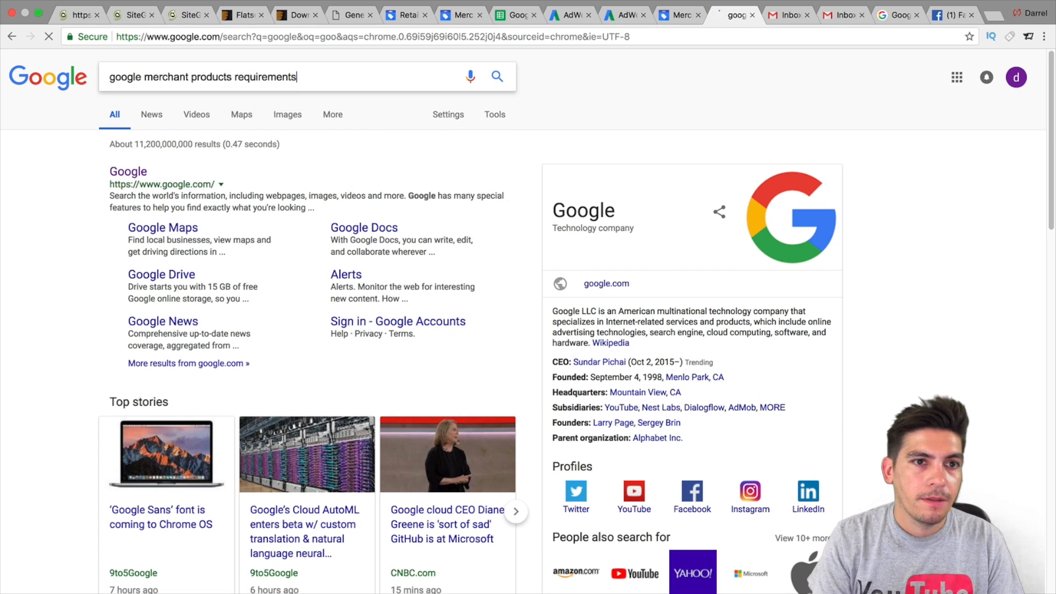
# Step: Open the Product data specification help article and read the basic product data requirements for id, title and description
pyautogui.click(220, 174)
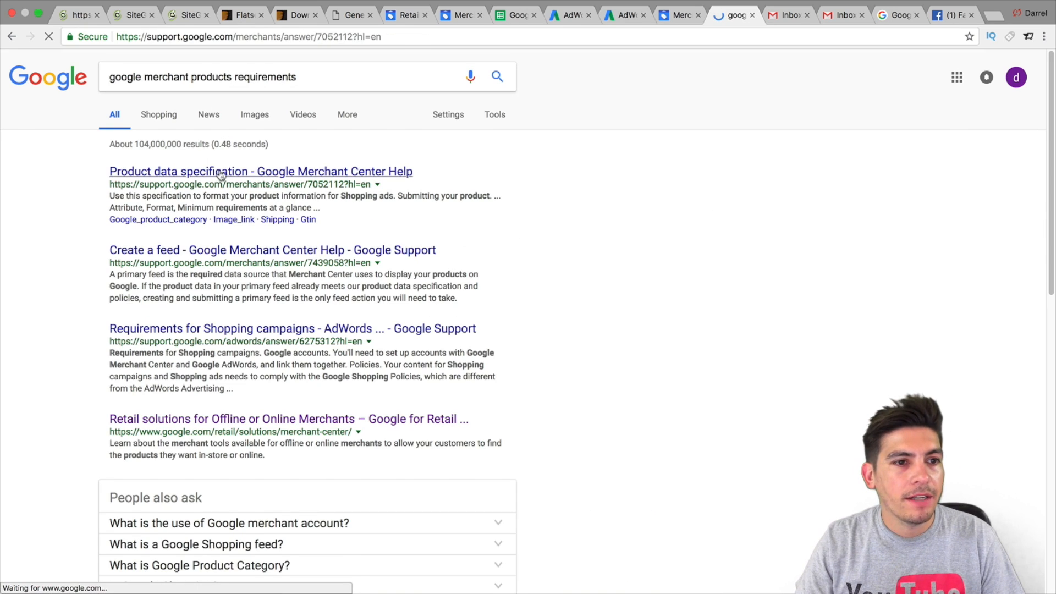
pyautogui.scroll(-5, 255, 170)
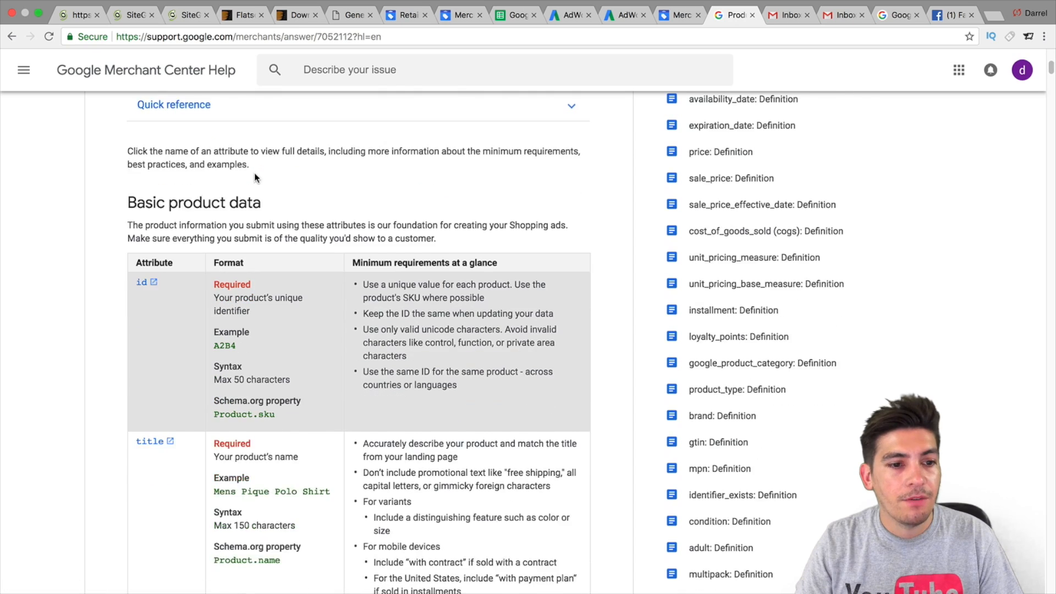
pyautogui.scroll(-2, 254, 175)
pyautogui.scroll(1, 444, 193)
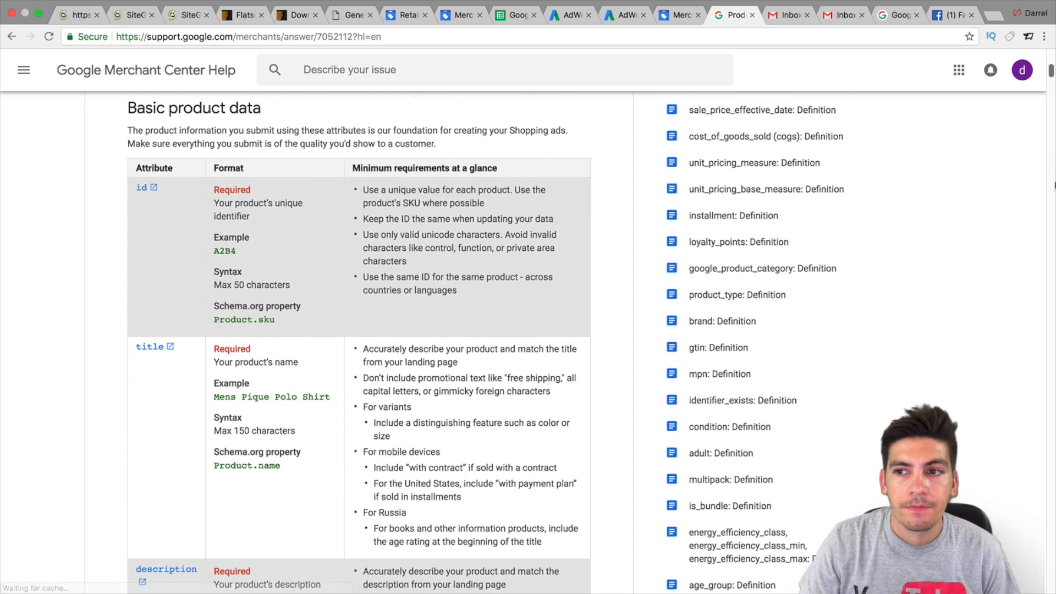
pyautogui.scroll(-2, 253, 285)
pyautogui.scroll(-3, 254, 283)
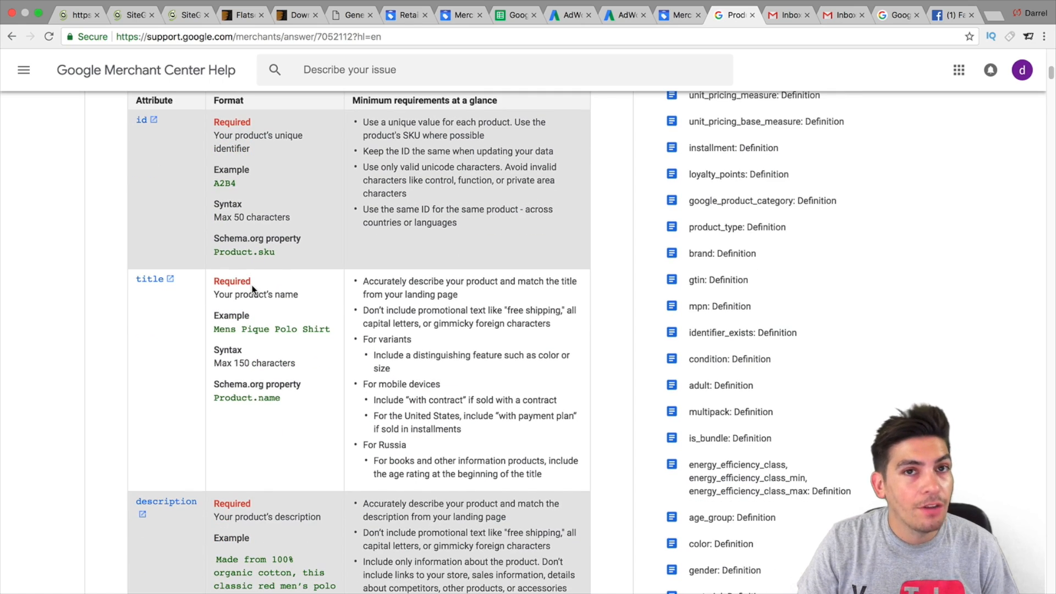
pyautogui.scroll(-2, 248, 295)
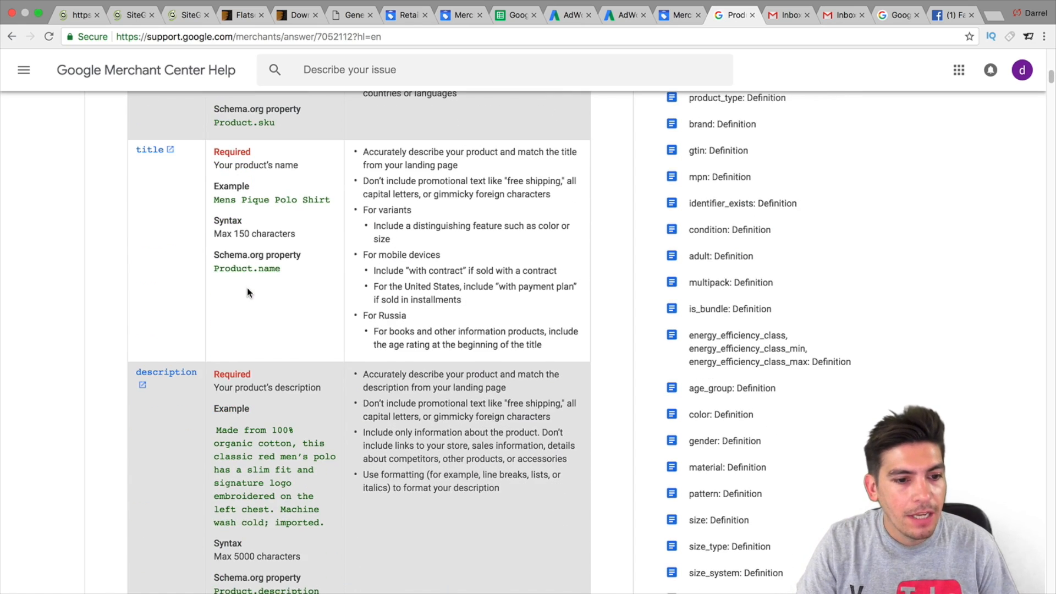
# Step: Search Google for "red dresses" in the Google Ads Help tab and examine the titles and prices of the sponsored product listings
pyautogui.moveTo(892, 17); pyautogui.dragTo(784, 15)
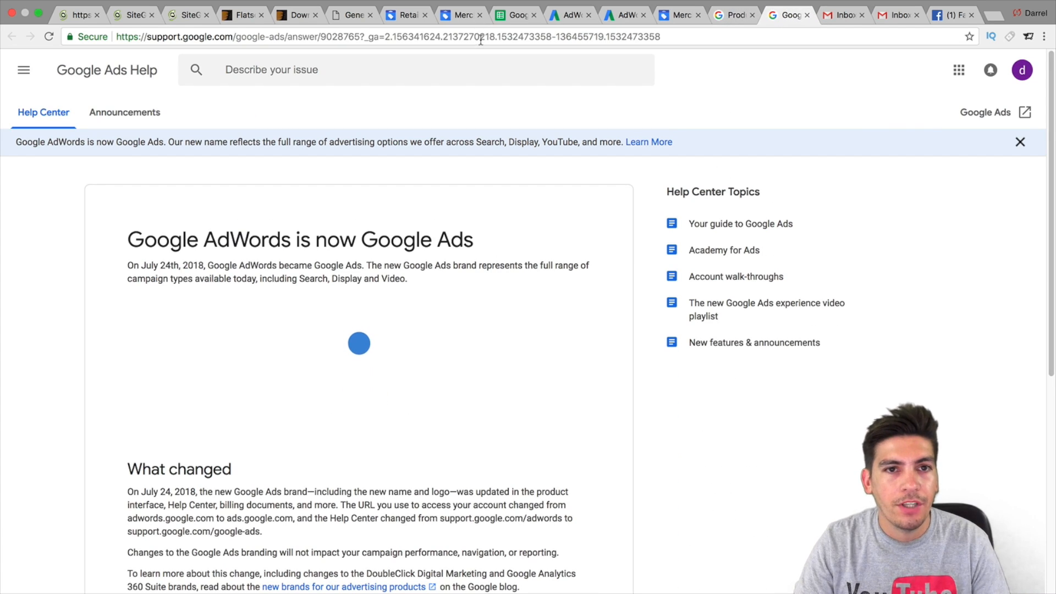
pyautogui.press('super+l')
pyautogui.write('google')
pyautogui.press('Return')
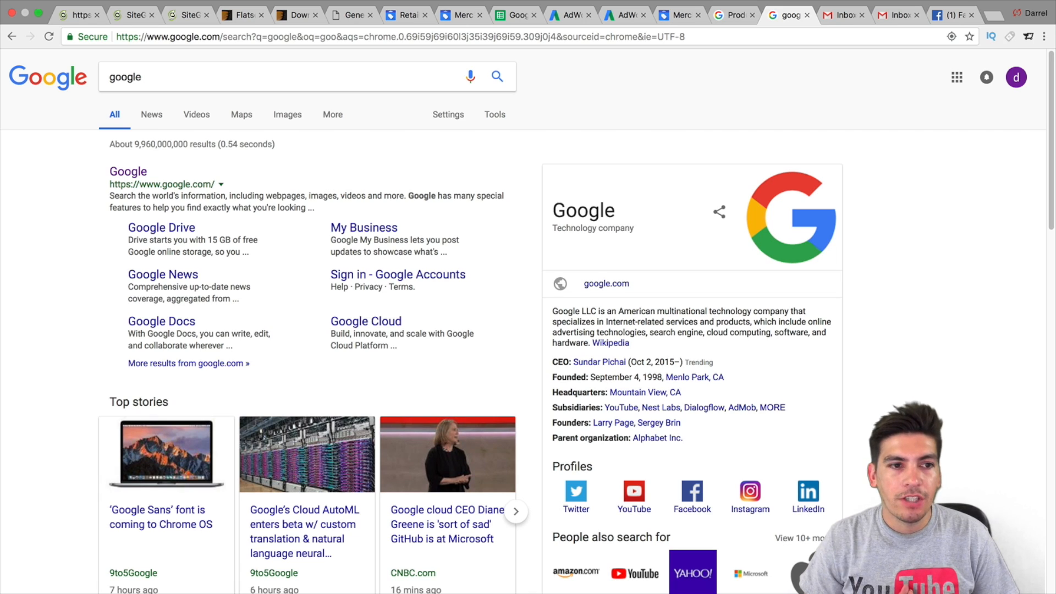
pyautogui.doubleClick(360, 70)
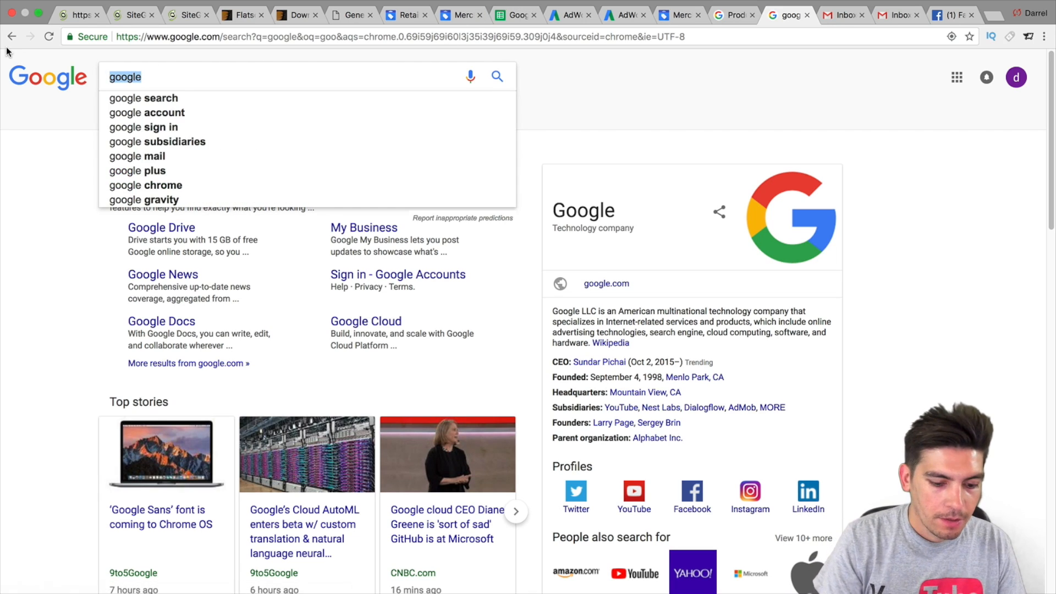
pyautogui.write('red dresses')
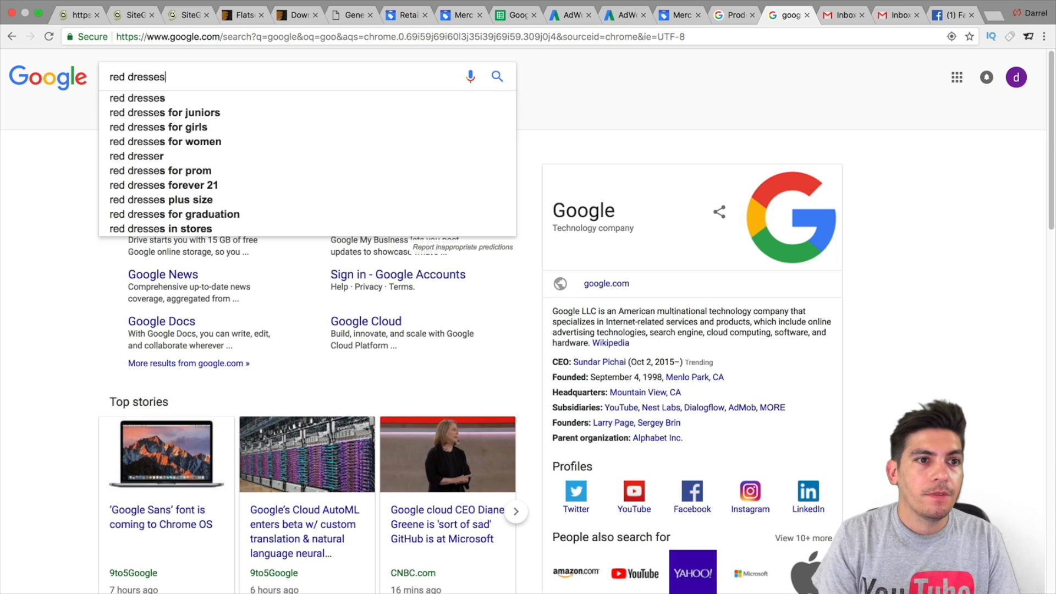
pyautogui.press('Return')
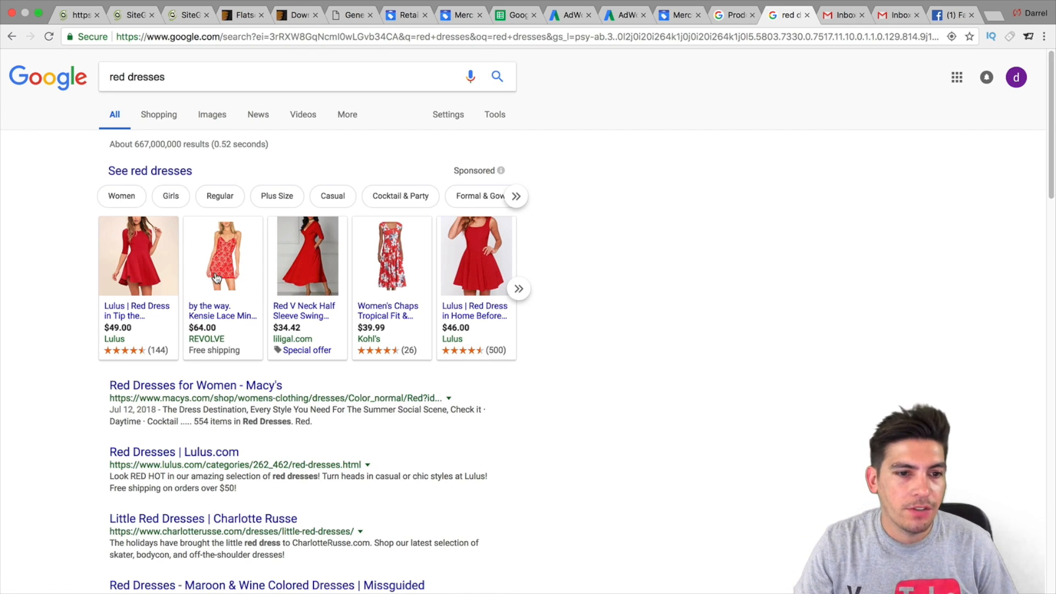
pyautogui.moveTo(300, 322)
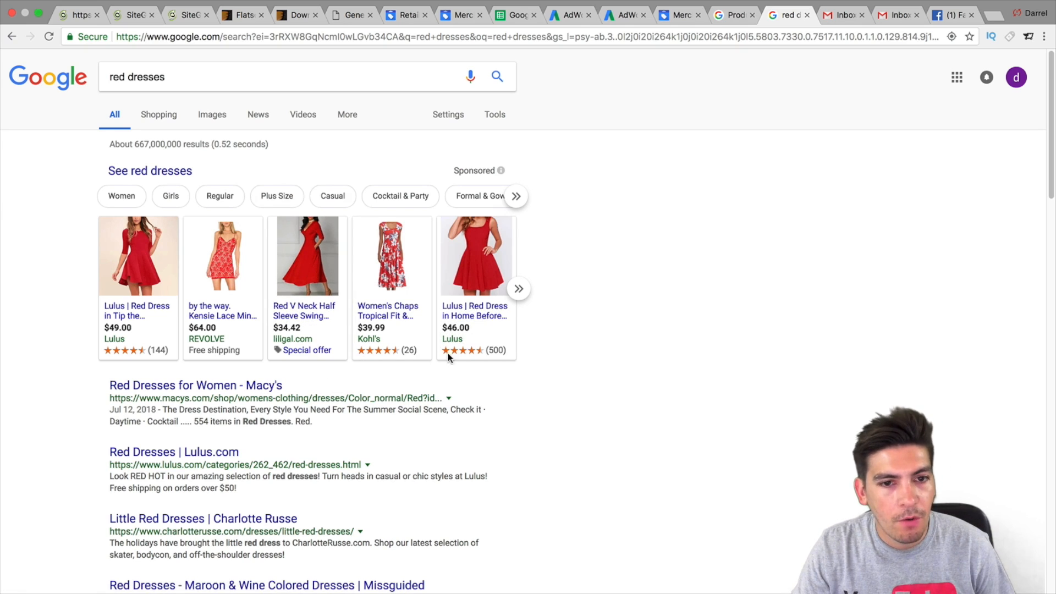
pyautogui.moveTo(467, 327)
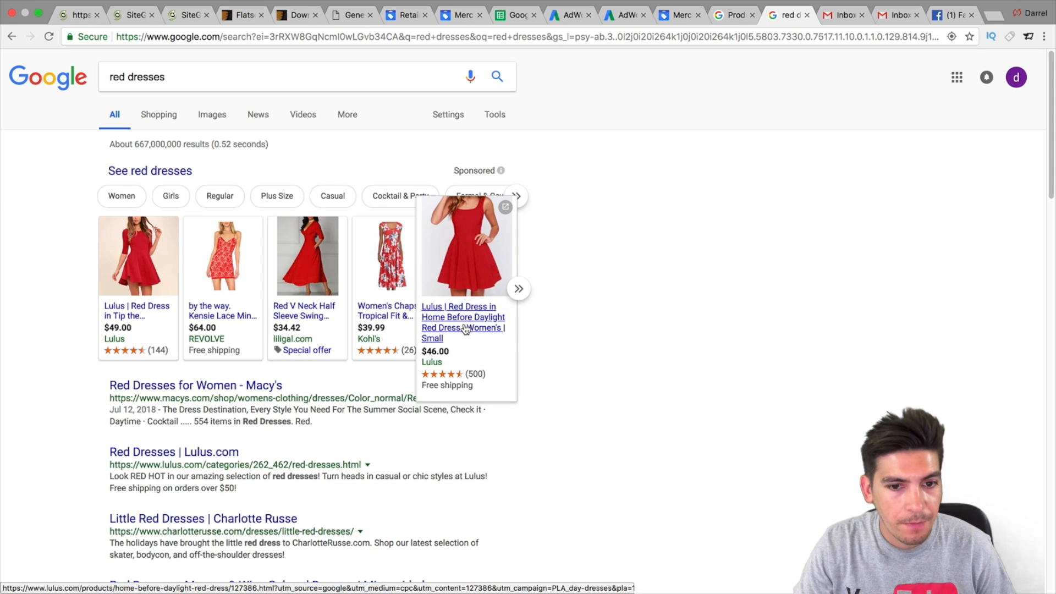
pyautogui.moveTo(386, 320)
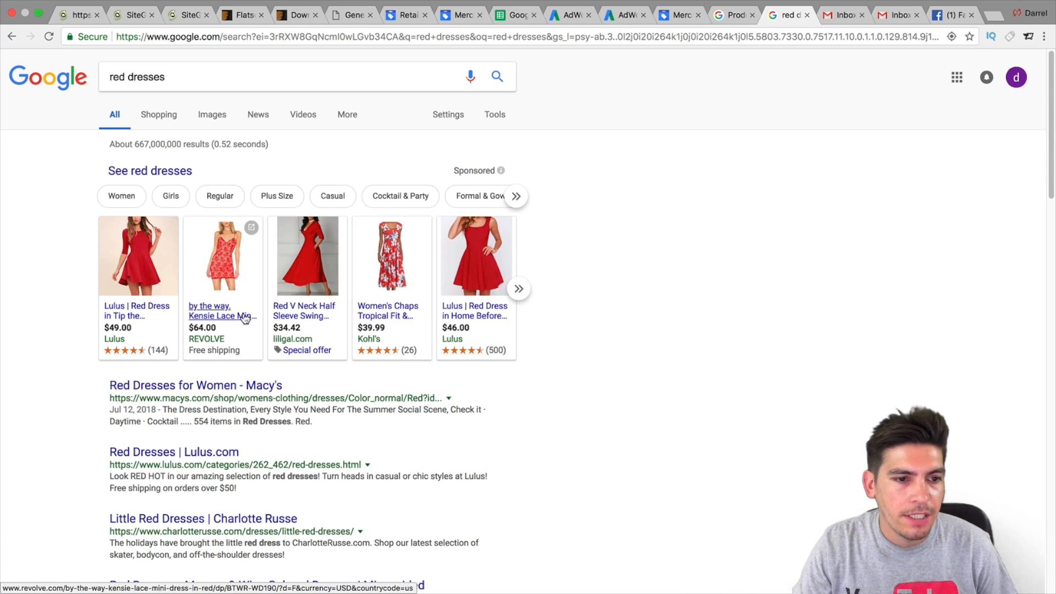
pyautogui.moveTo(159, 316)
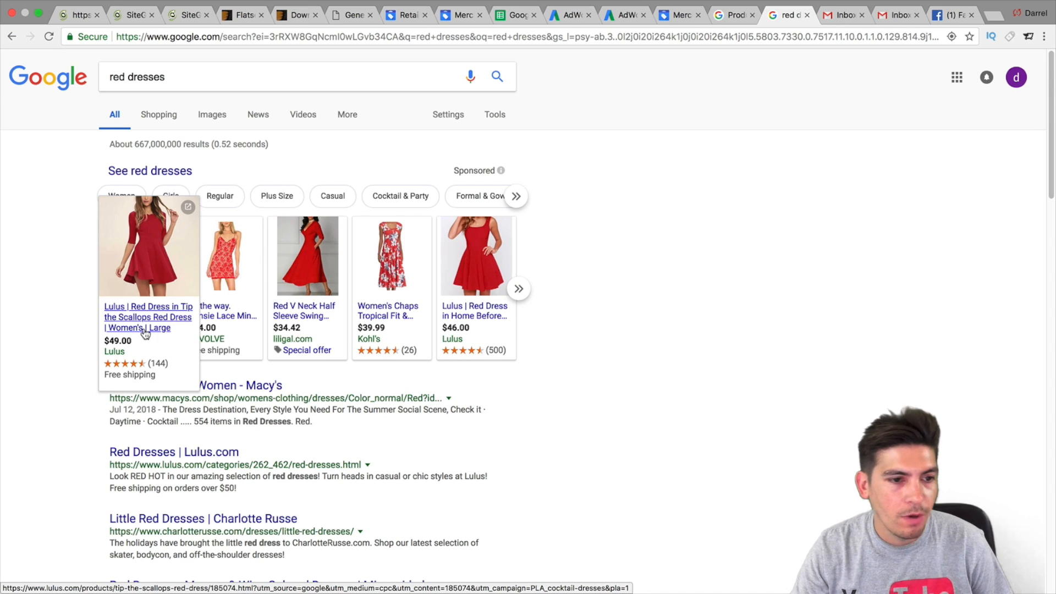
# Step: Compare the full titles of the other sponsored red dress listings, from REVOLVE and liligal.com to Kohl's and the second Lulus dress
pyautogui.moveTo(223, 322)
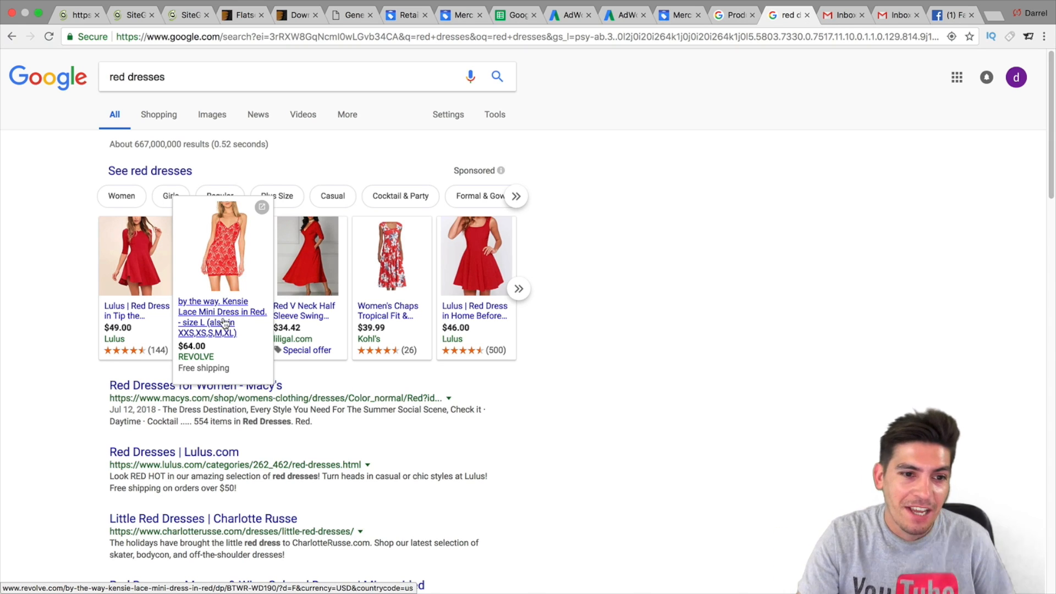
pyautogui.moveTo(321, 322)
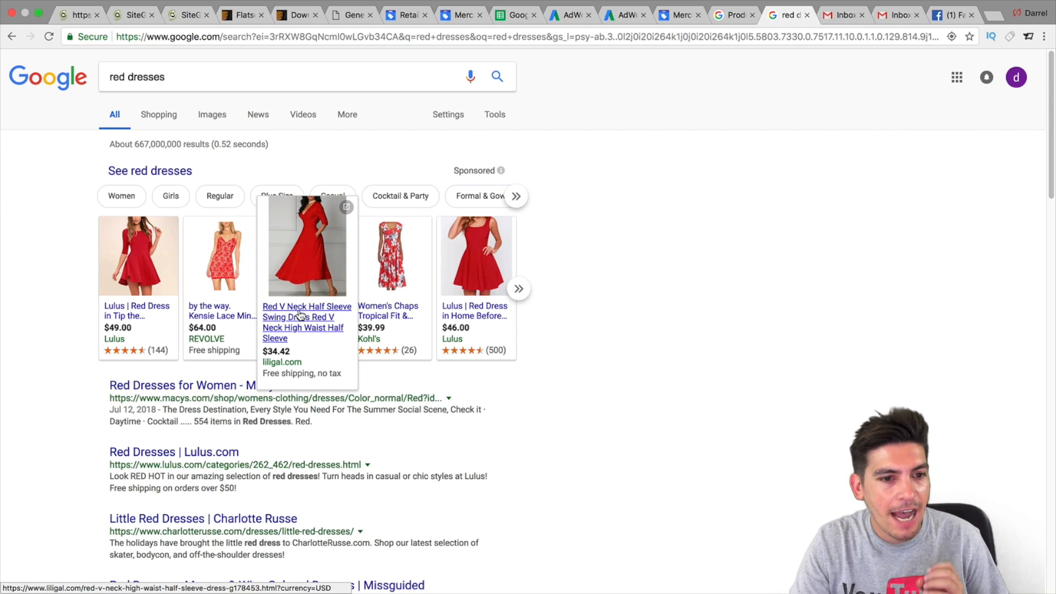
pyautogui.moveTo(381, 320)
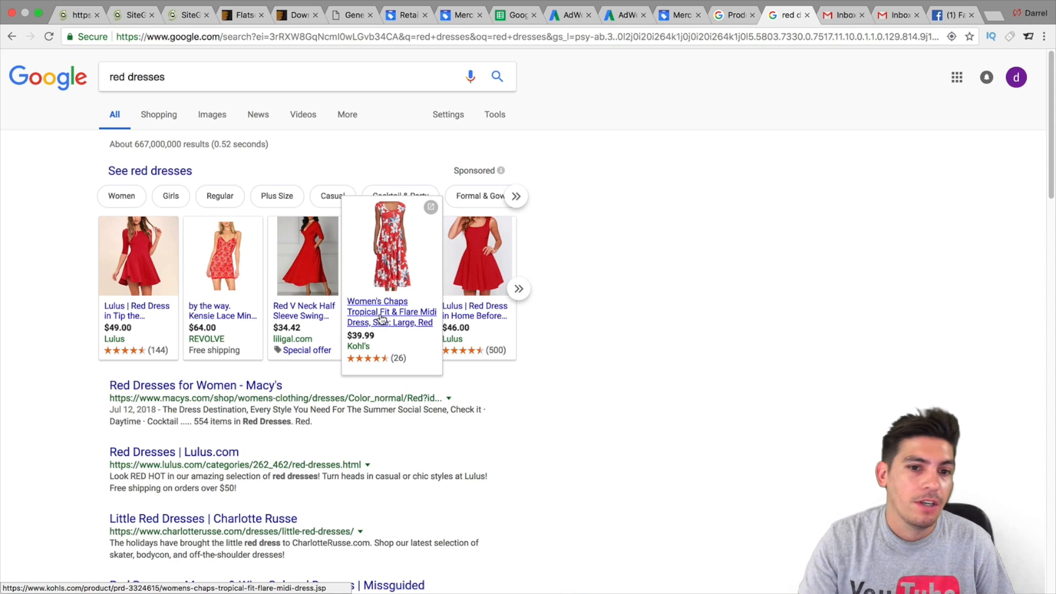
pyautogui.moveTo(487, 311)
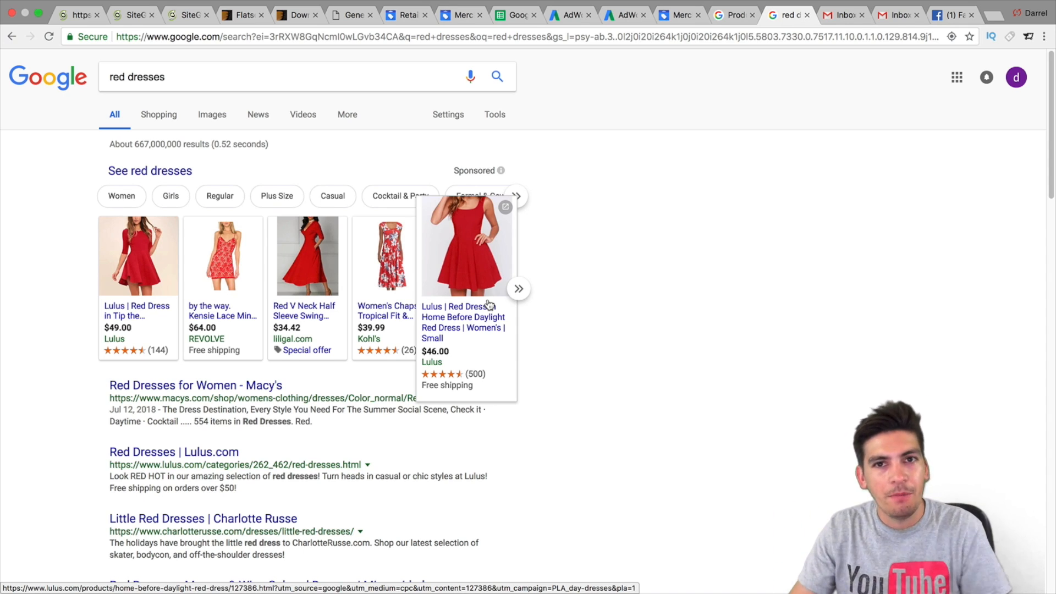
# Step: Return to the Google Sheets feed template and go through its columns from id to image link
pyautogui.click(674, 17)
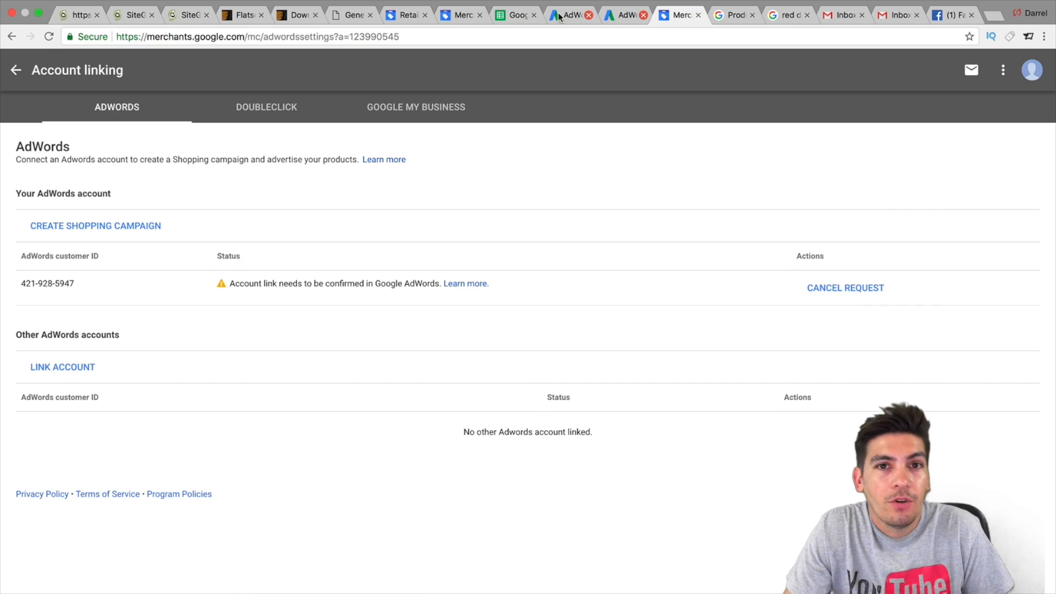
pyautogui.click(512, 15)
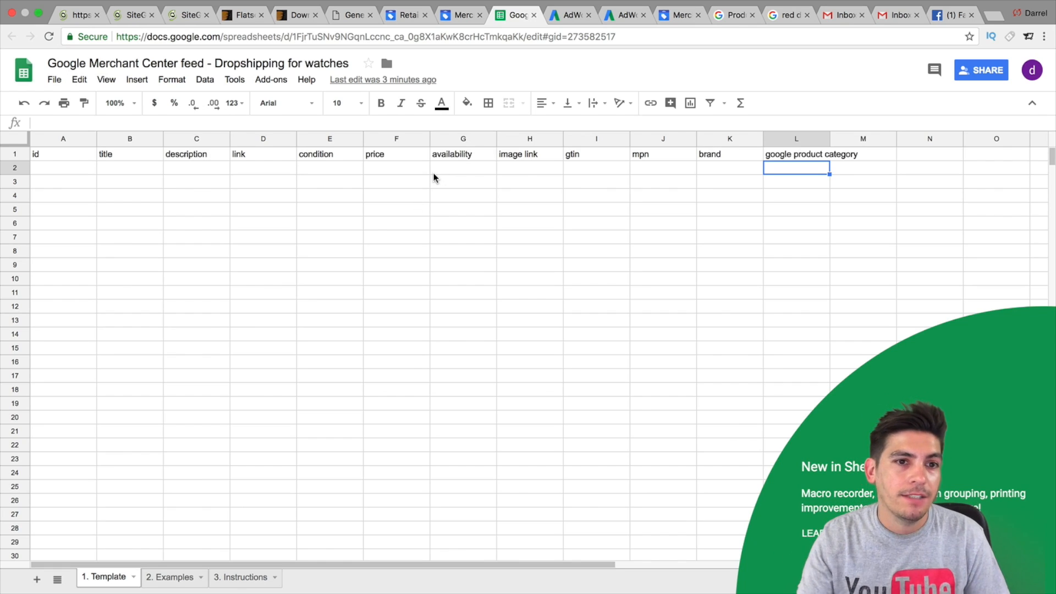
pyautogui.click(92, 173)
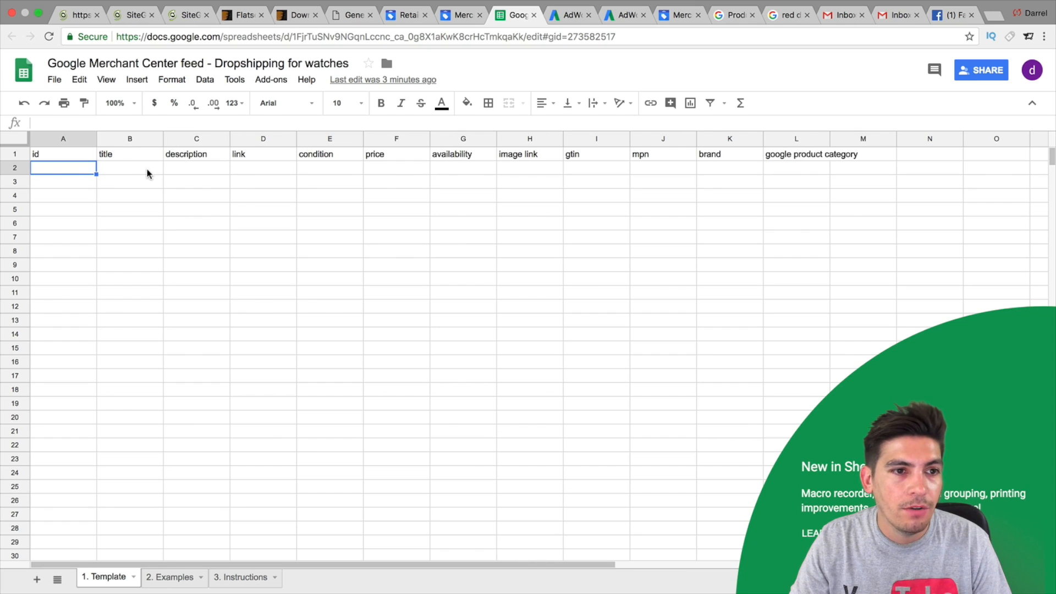
pyautogui.click(224, 172)
pyautogui.click(252, 169)
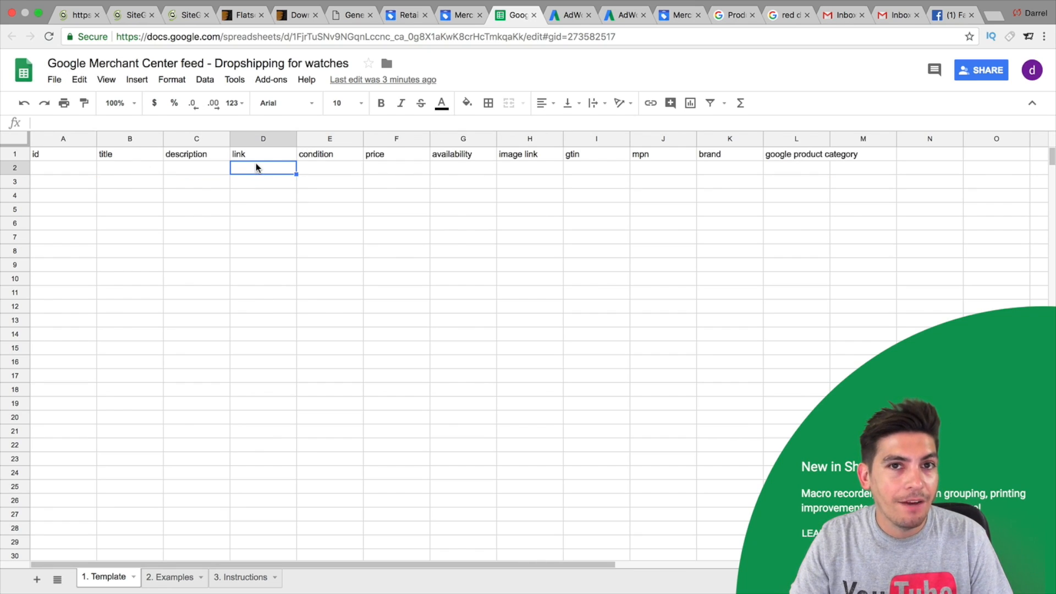
pyautogui.click(332, 169)
pyautogui.click(388, 170)
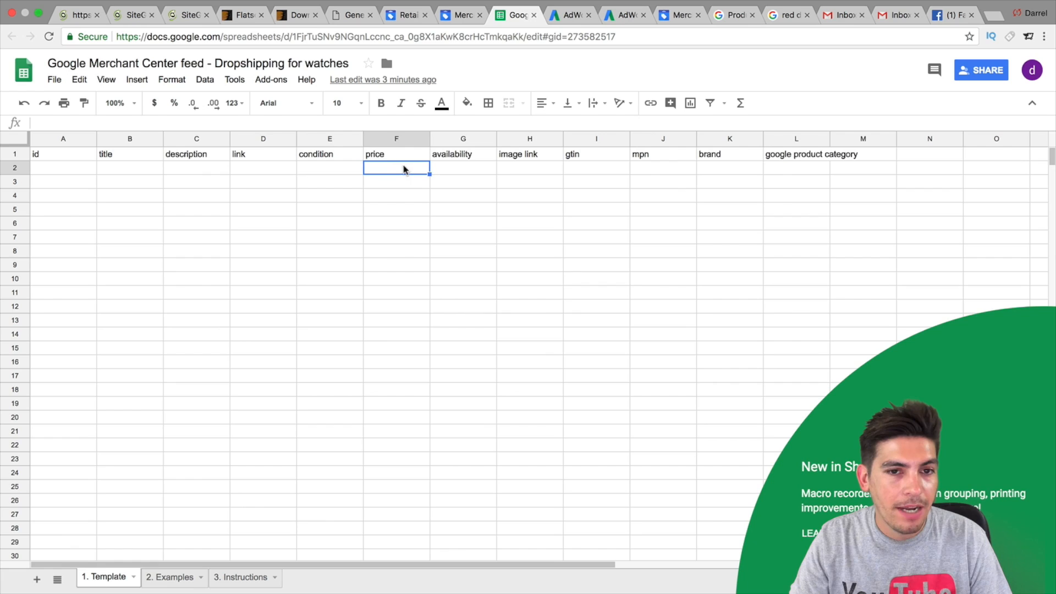
pyautogui.click(464, 169)
pyautogui.click(515, 171)
# Step: Open fiverr.com in place of the red dresses search results
pyautogui.click(723, 16)
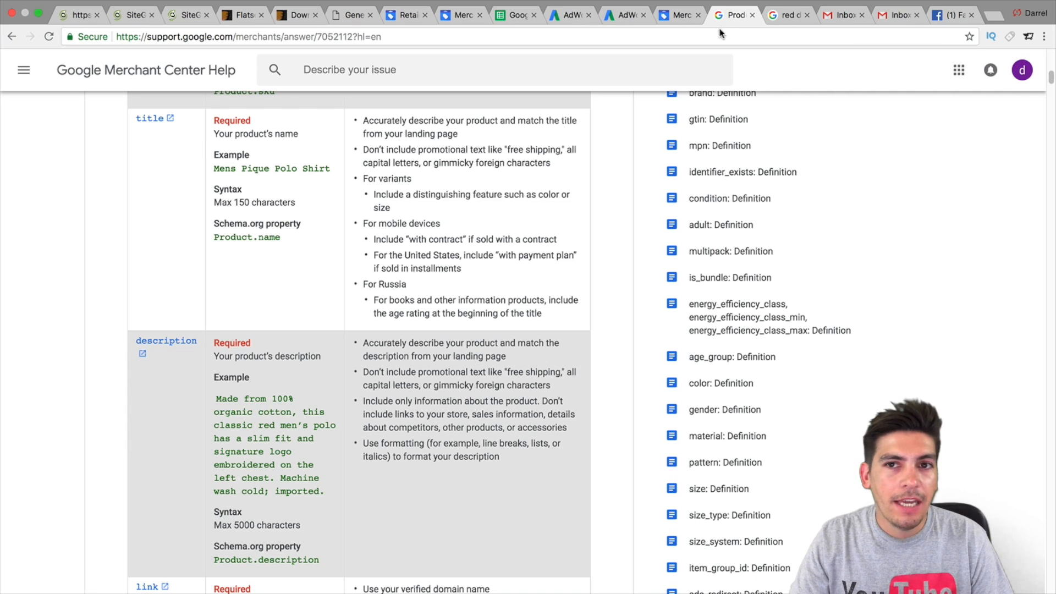
pyautogui.moveTo(785, 15); pyautogui.dragTo(728, 21)
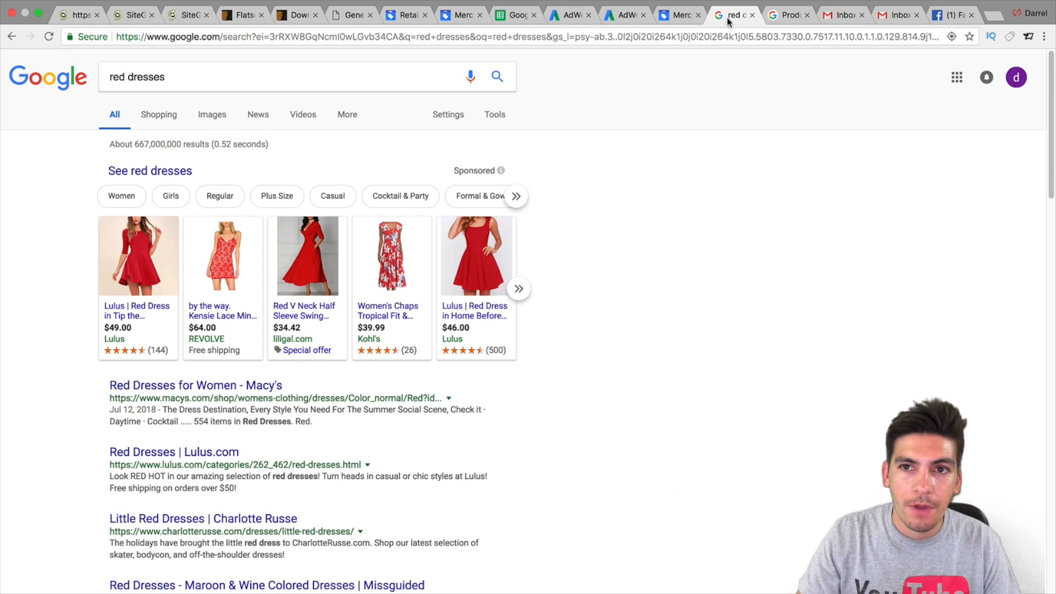
pyautogui.click(728, 34)
pyautogui.write('foverr')
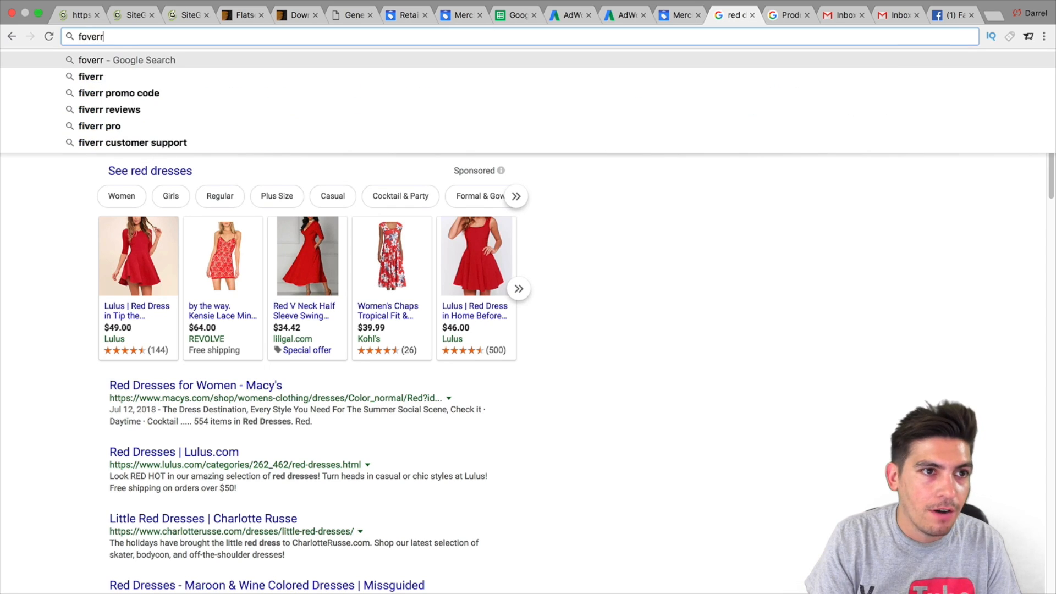
pyautogui.press('BackSpace')
pyautogui.press('BackSpace')
pyautogui.press('BackSpace')
pyautogui.press('BackSpace')
pyautogui.press('BackSpace')
pyautogui.write('iverr.com')
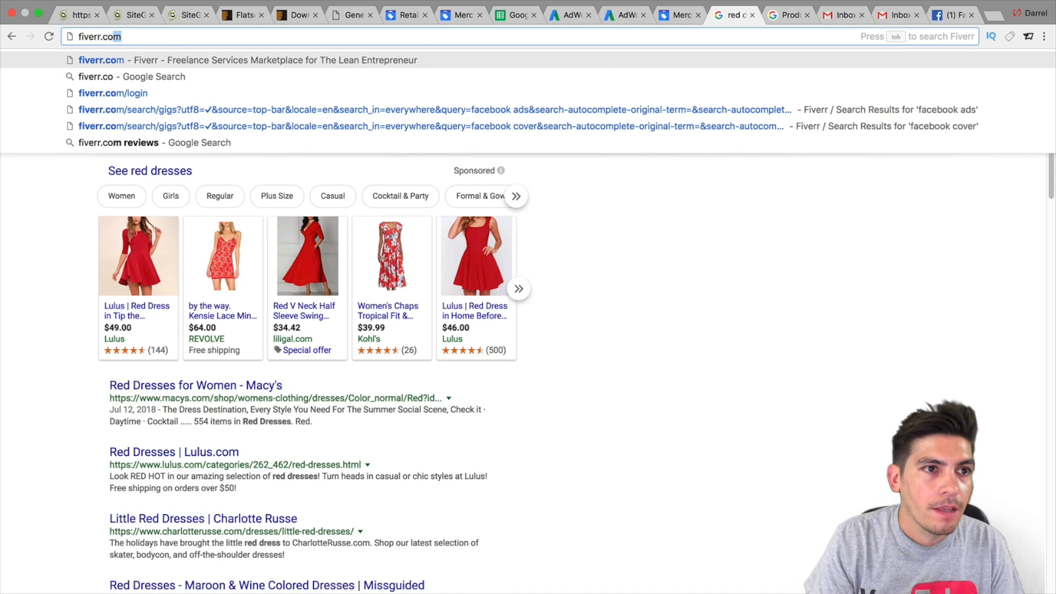
pyautogui.press('Return')
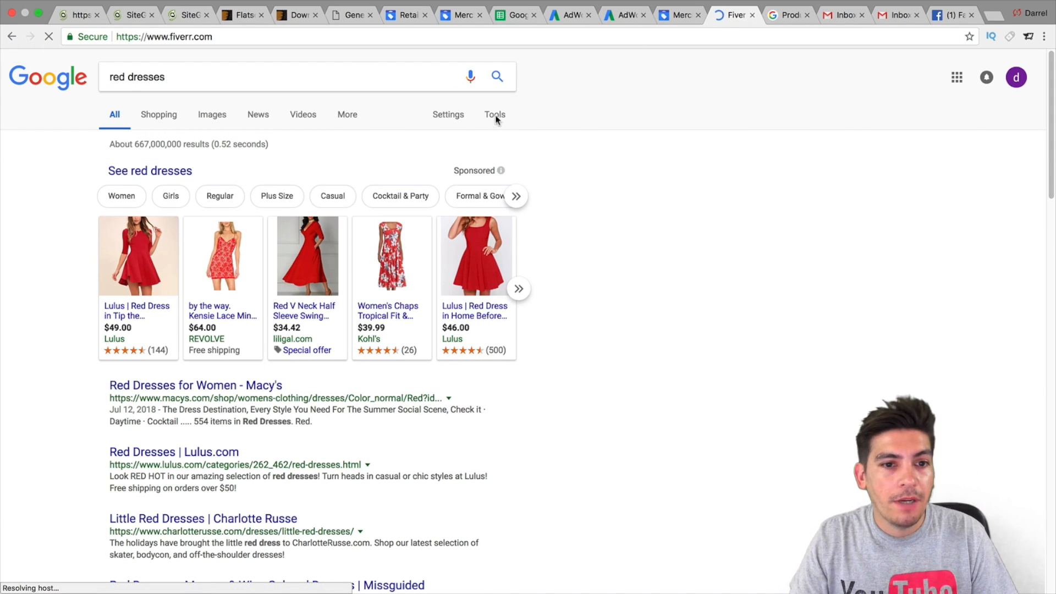
# Step: Search Fiverr for "google merchant center" and look through the offered shopping feed setup services
pyautogui.click(211, 75)
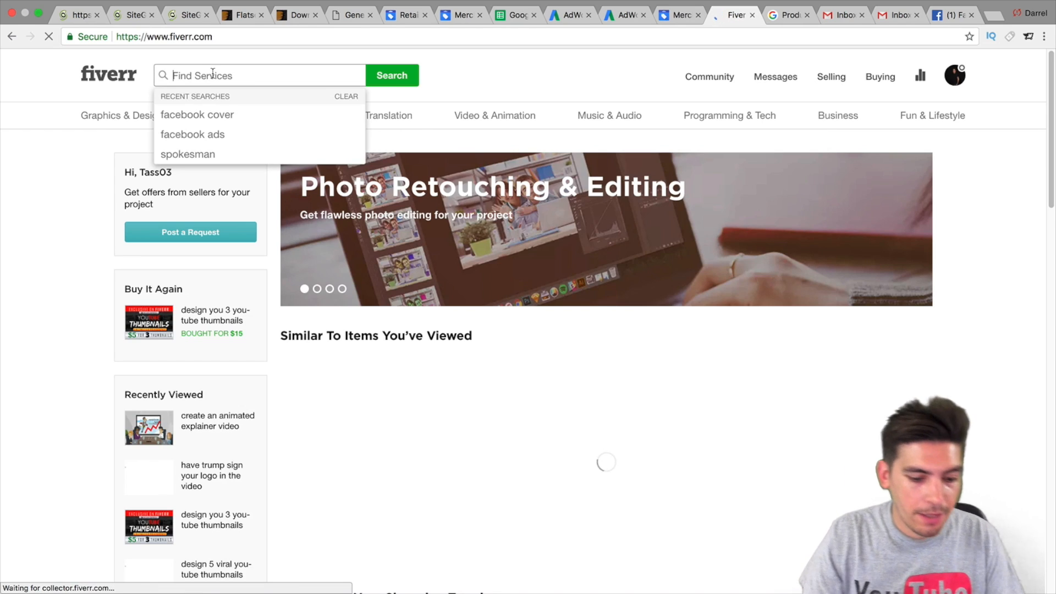
pyautogui.write('google merchant ')
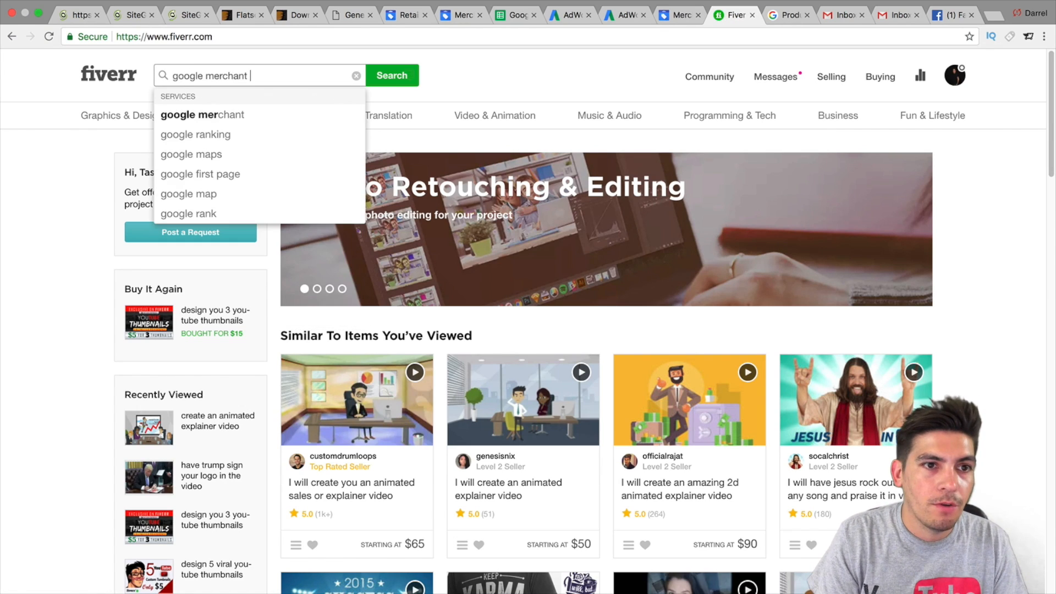
pyautogui.write('s')
pyautogui.write('etner')
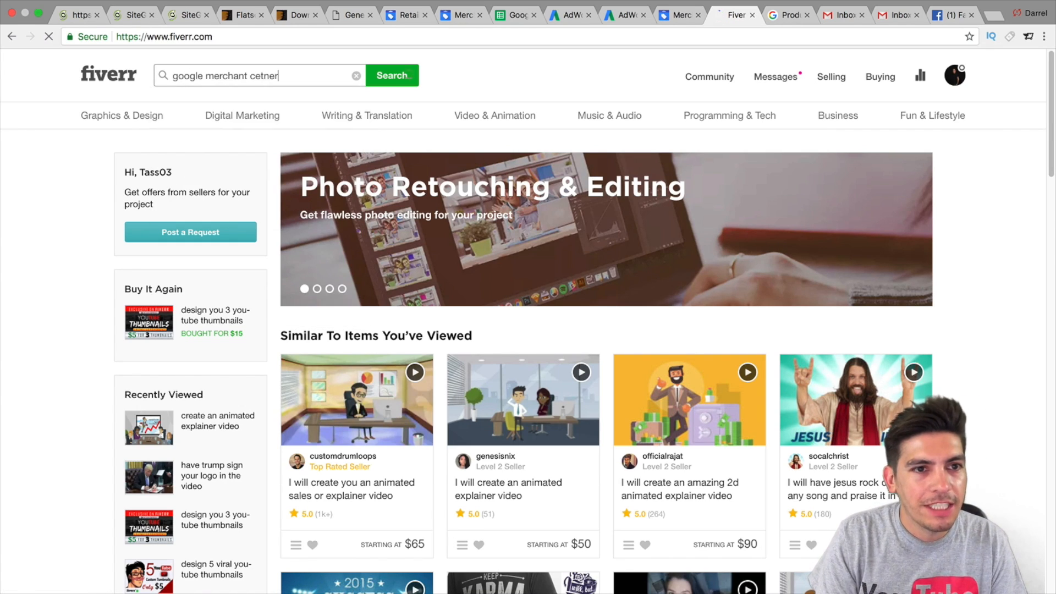
pyautogui.press('Return')
pyautogui.doubleClick(265, 75)
pyautogui.write('center')
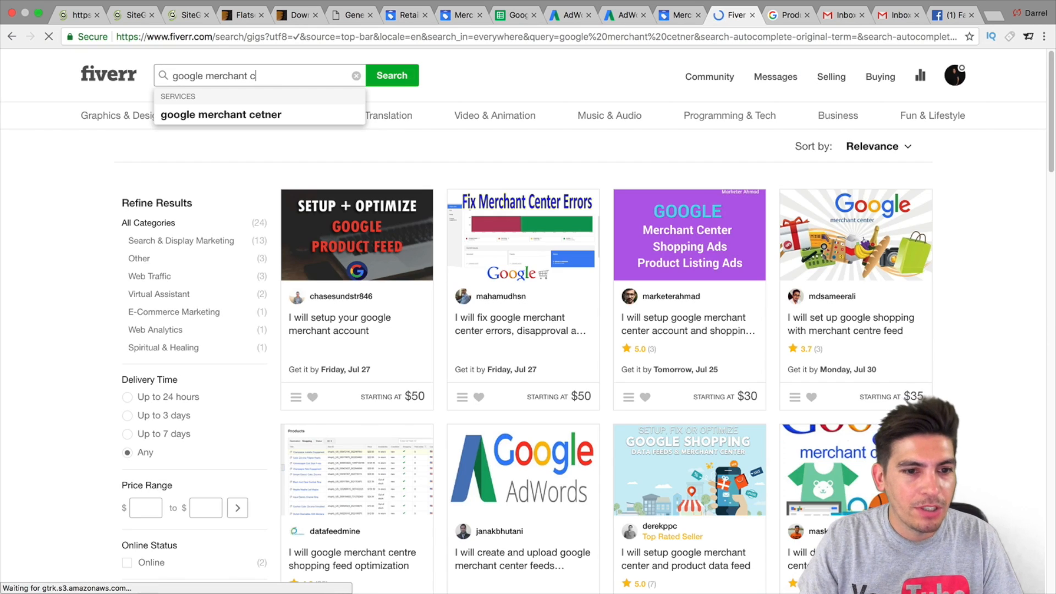
pyautogui.click(410, 75)
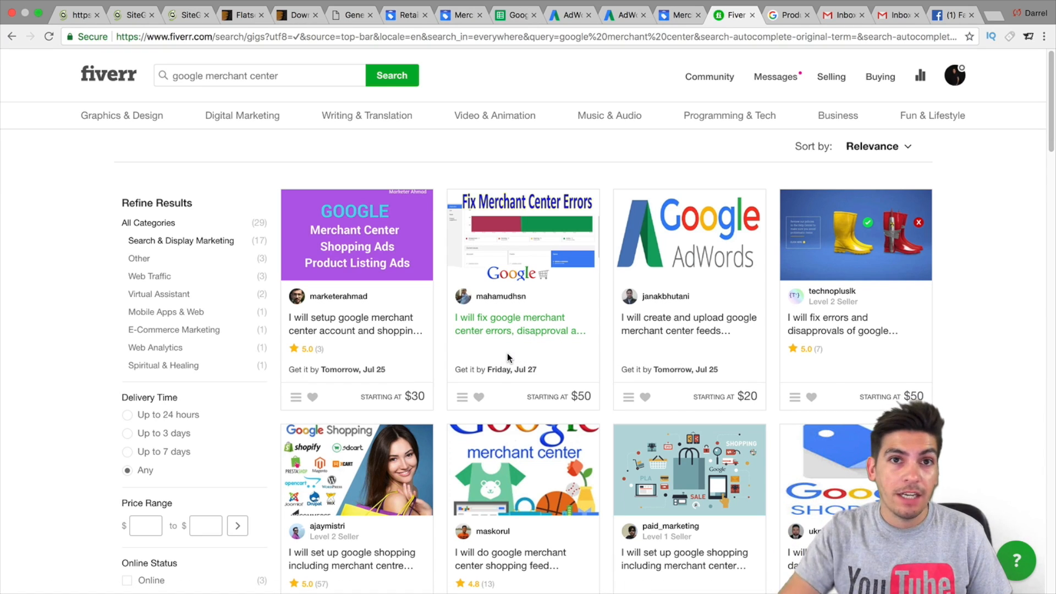
pyautogui.scroll(-5, 507, 353)
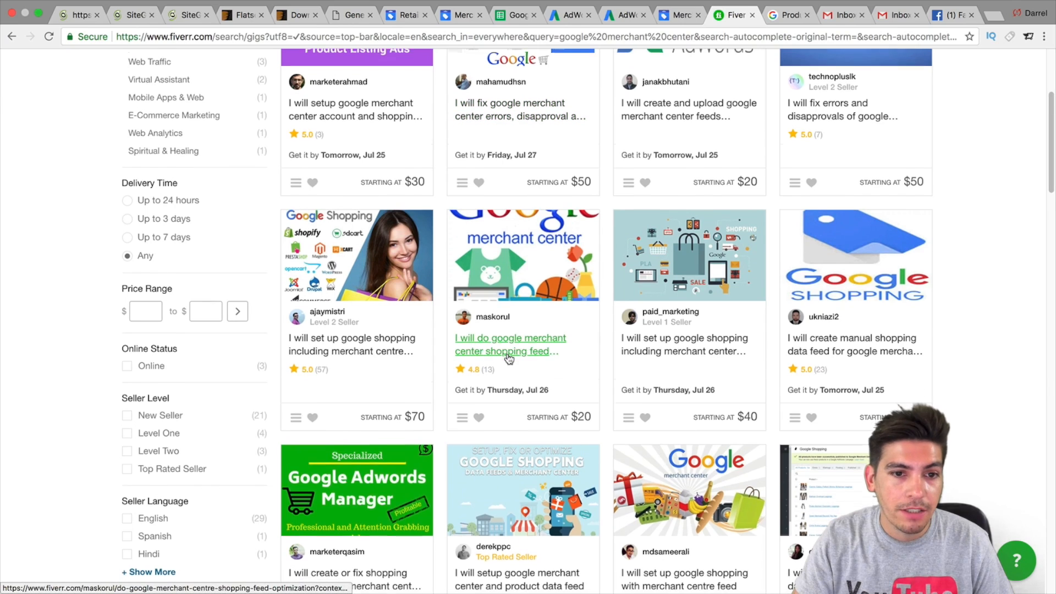
pyautogui.scroll(-3, 507, 353)
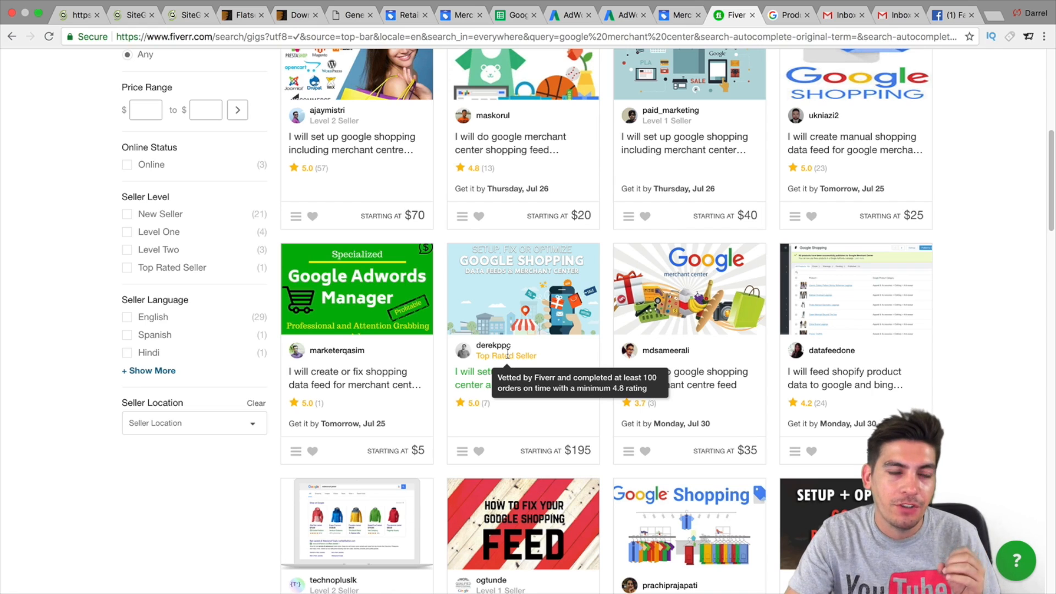
pyautogui.click(514, 15)
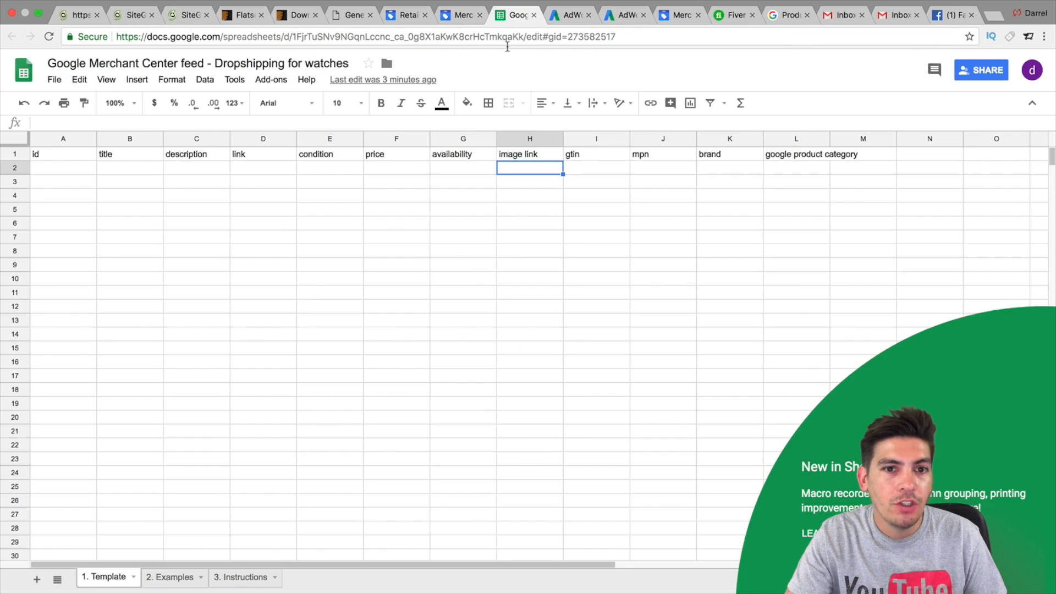
pyautogui.click(732, 15)
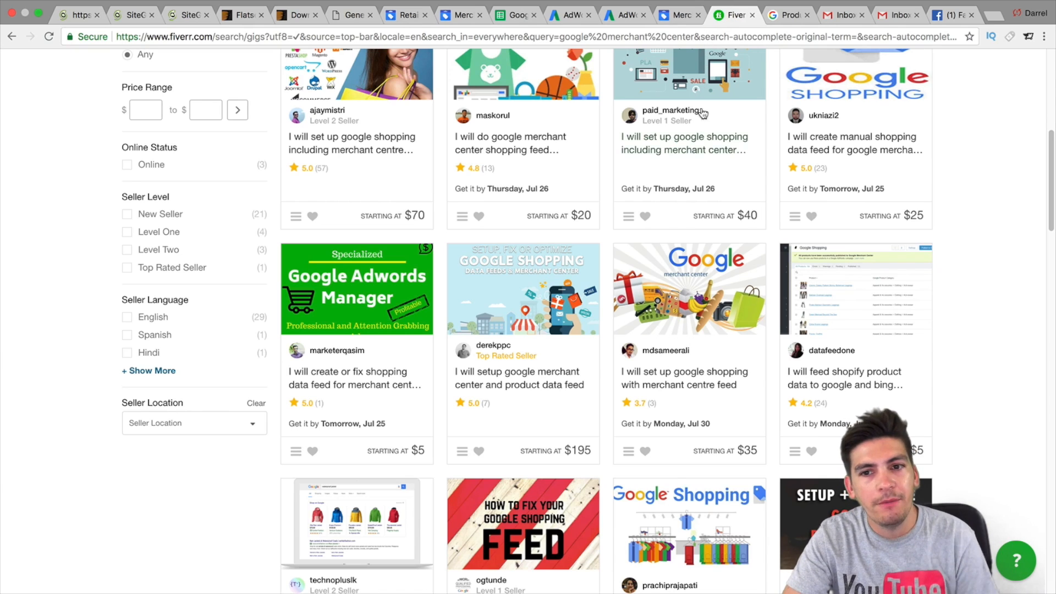
# Step: Switch to Google AdWords and start a new Shopping campaign with the Sales goal
pyautogui.click(571, 20)
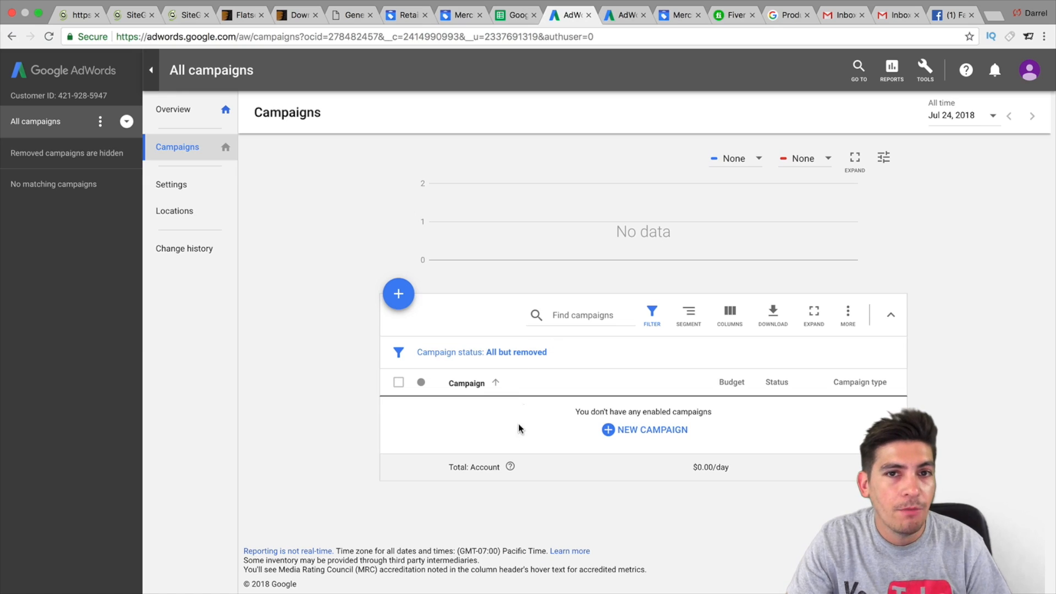
pyautogui.click(610, 22)
pyautogui.click(569, 21)
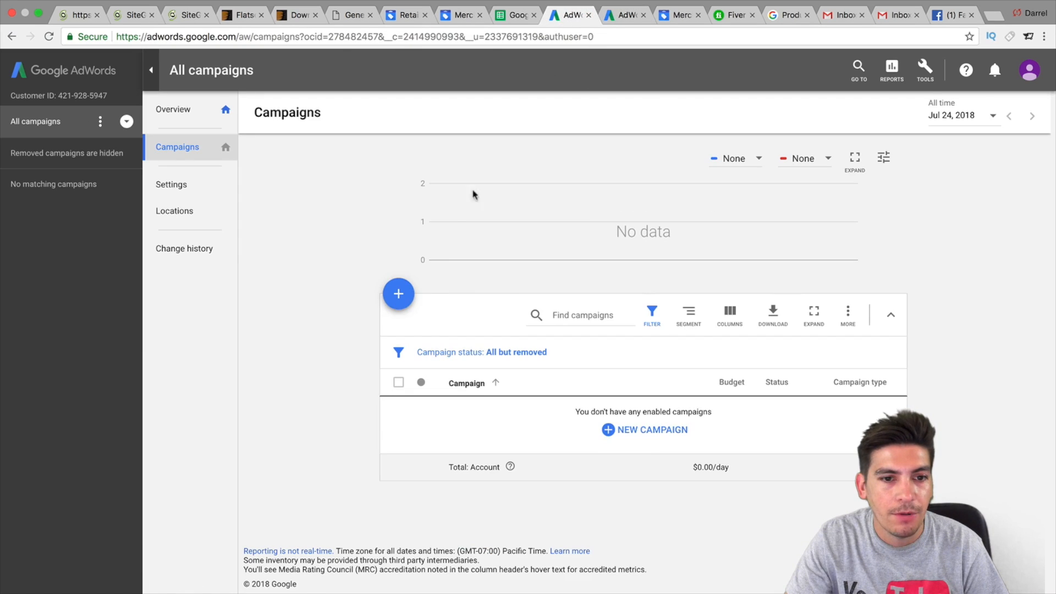
pyautogui.click(399, 292)
pyautogui.click(433, 340)
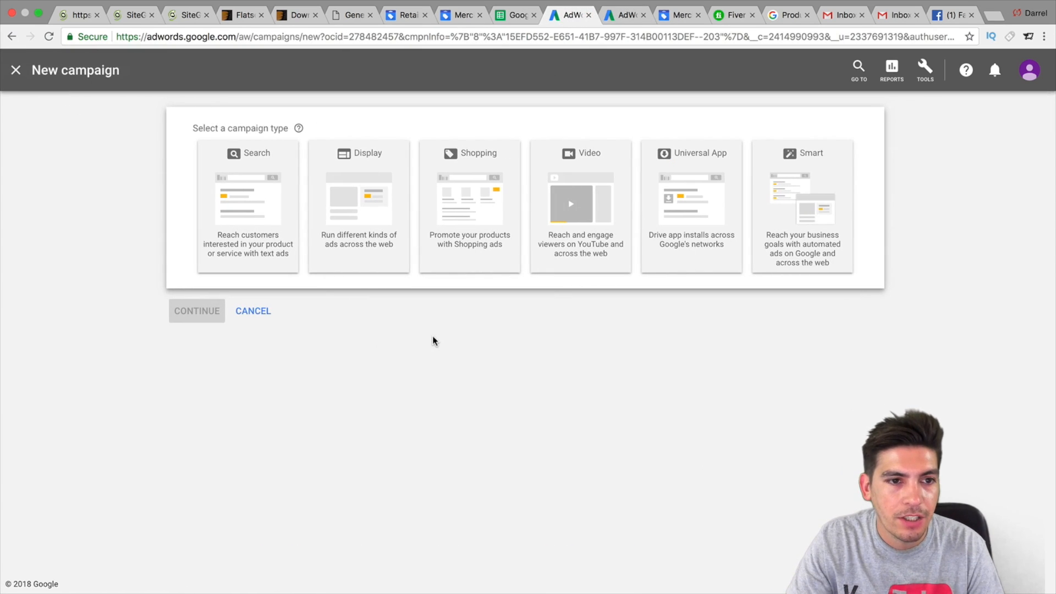
pyautogui.click(477, 251)
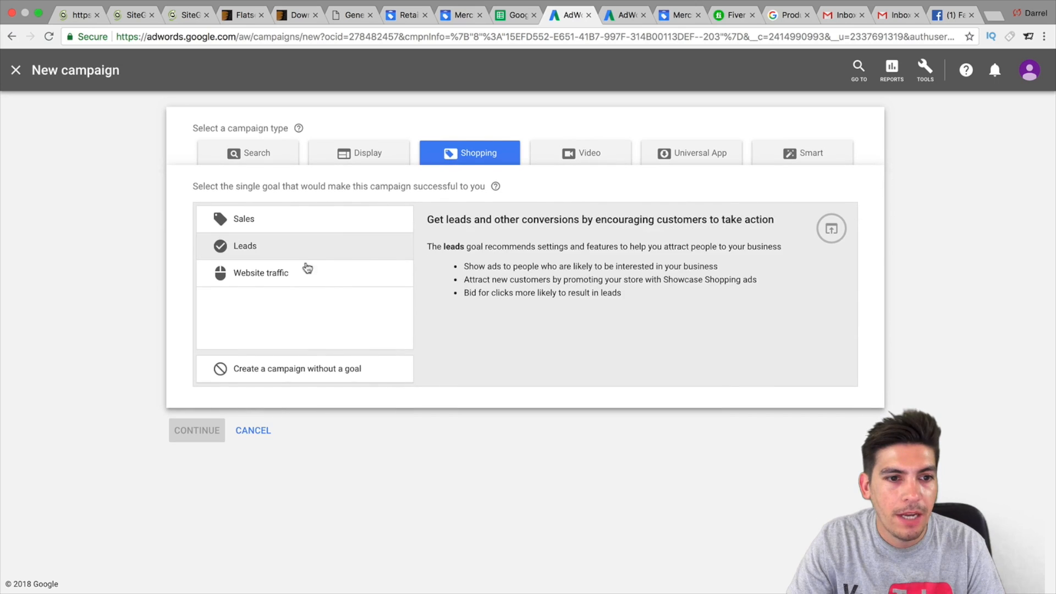
pyautogui.click(299, 220)
# Step: Set the country where products are sold to United States and continue to the campaign settings as a Standard Shopping campaign
pyautogui.scroll(-3, 319, 413)
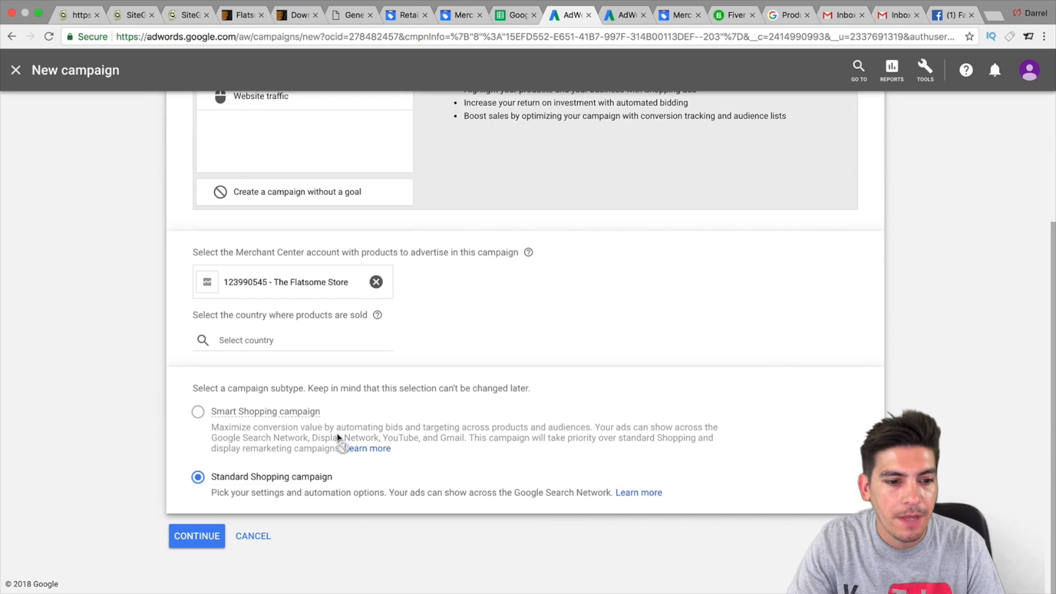
pyautogui.click(283, 337)
pyautogui.write('united')
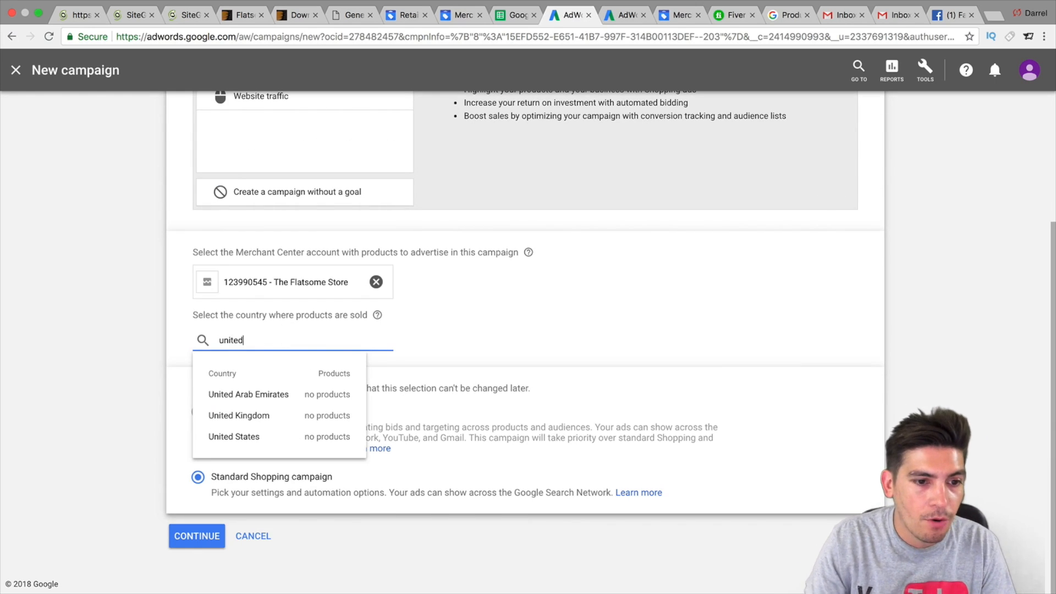
pyautogui.click(266, 436)
pyautogui.click(218, 526)
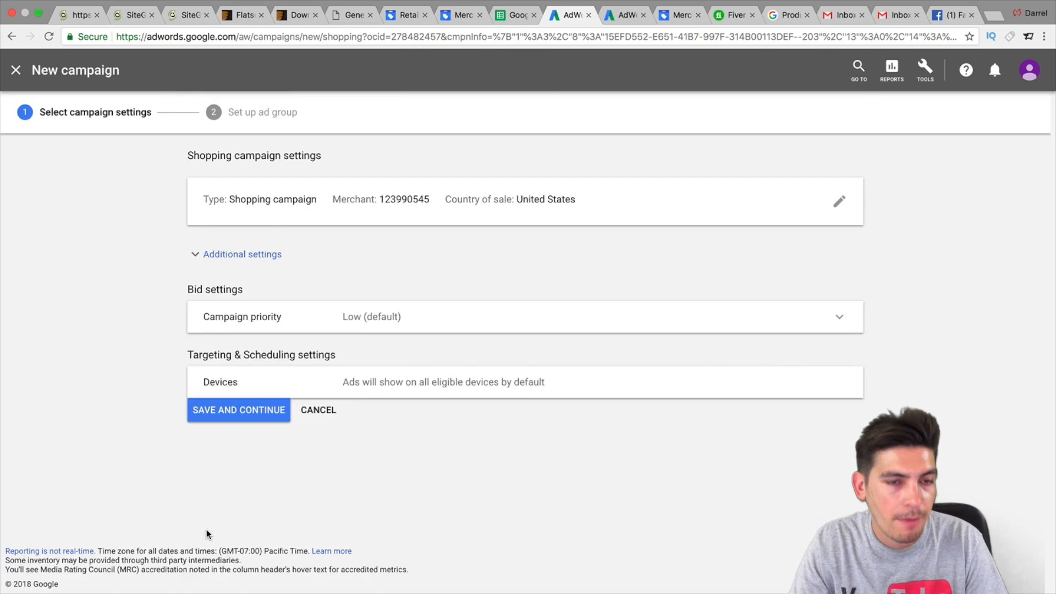
# Step: Name the Shopping campaign "Dropshipping Watches"
pyautogui.scroll(-4, 323, 259)
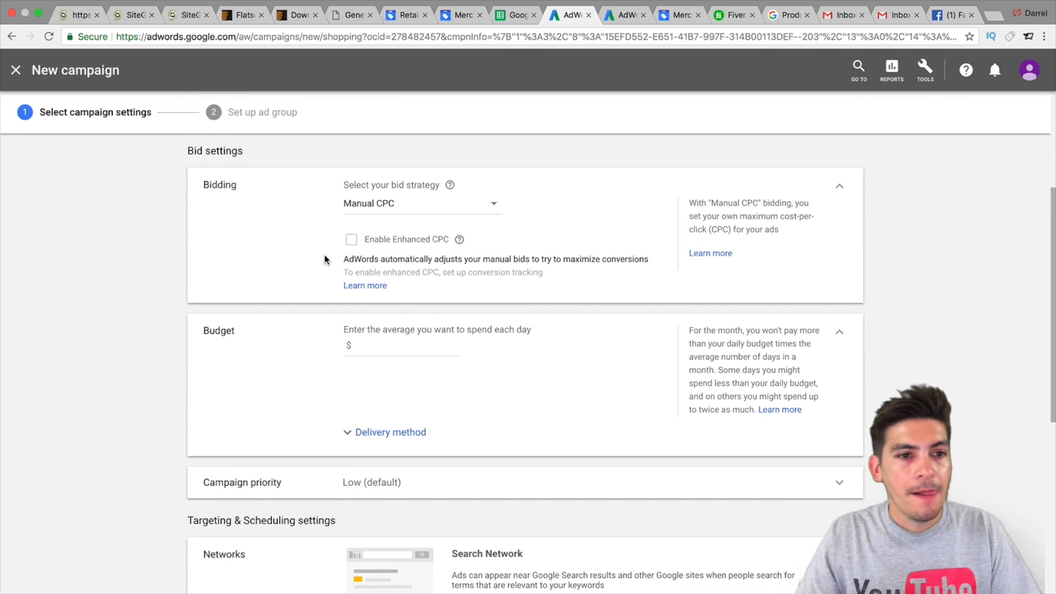
pyautogui.scroll(4, 326, 259)
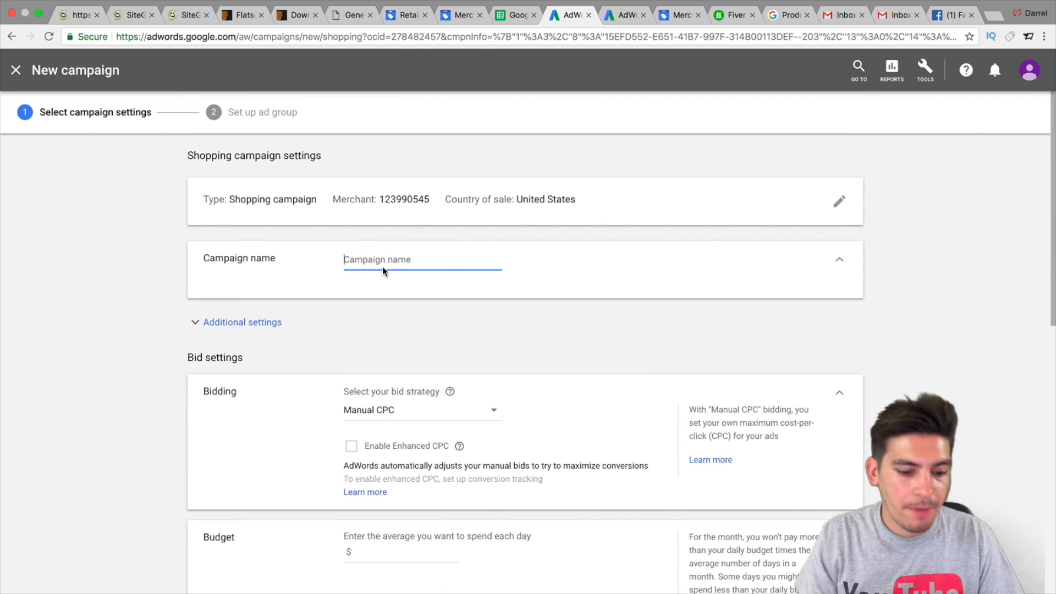
pyautogui.write('Dropshipping W')
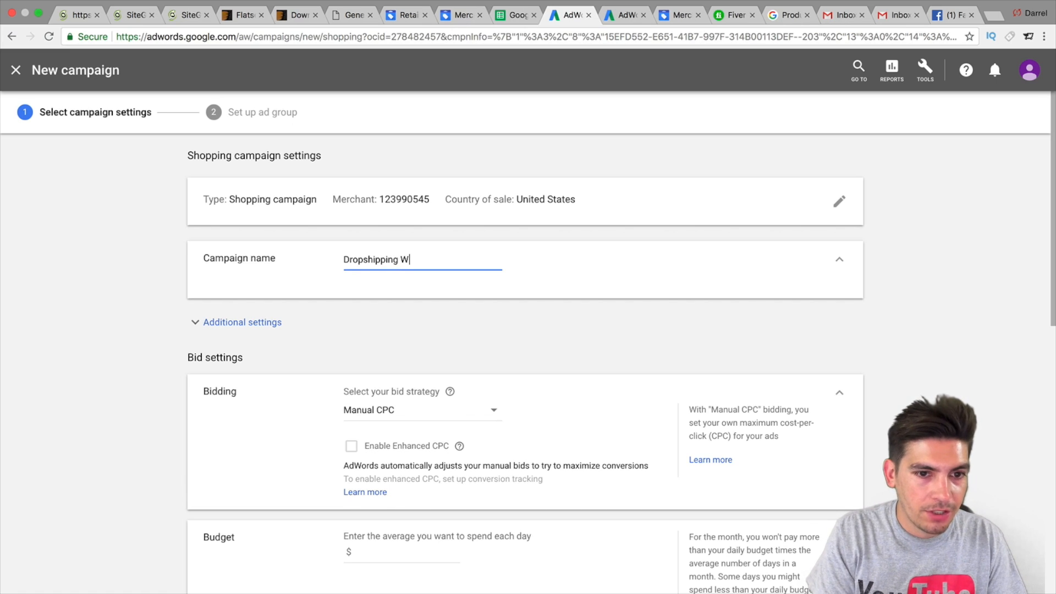
pyautogui.write('atches')
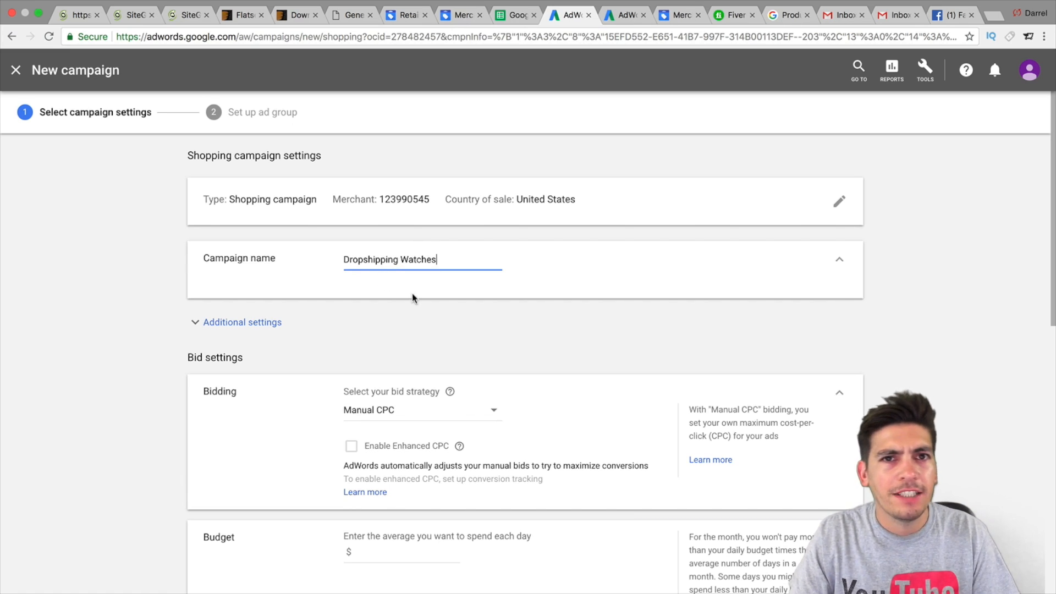
# Step: Keep Manual CPC as the bid strategy and set the average daily budget to $10
pyautogui.scroll(-1, 358, 362)
pyautogui.click(385, 345)
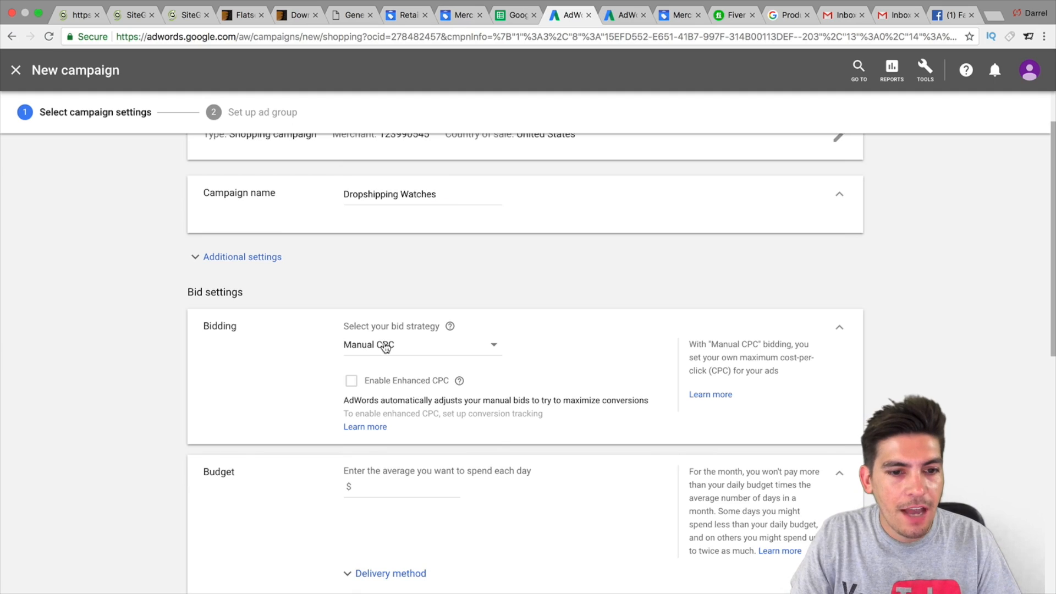
pyautogui.click(384, 346)
pyautogui.click(412, 283)
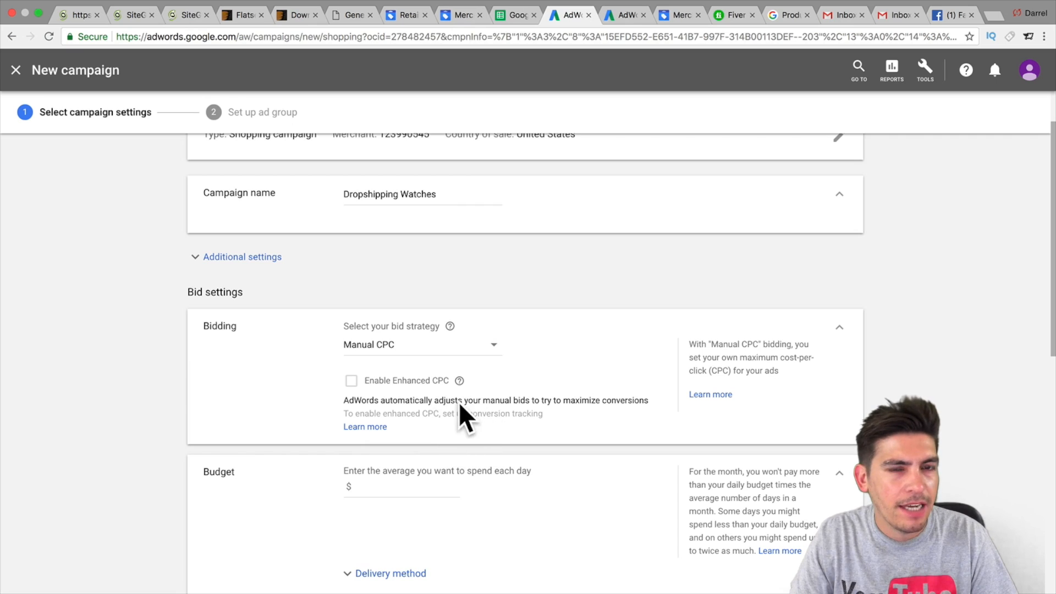
pyautogui.scroll(-3, 421, 391)
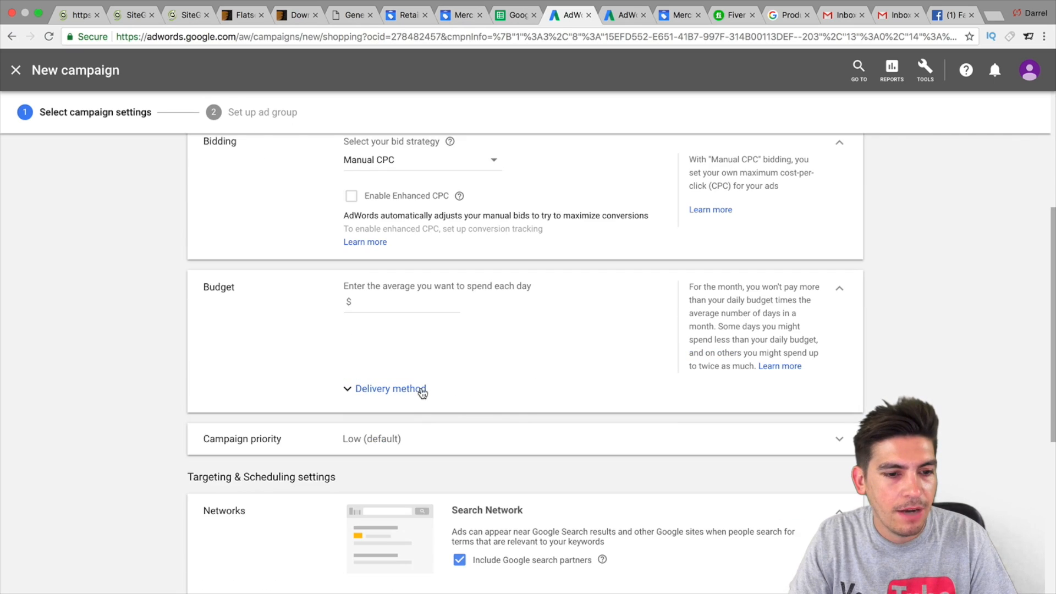
pyautogui.click(423, 306)
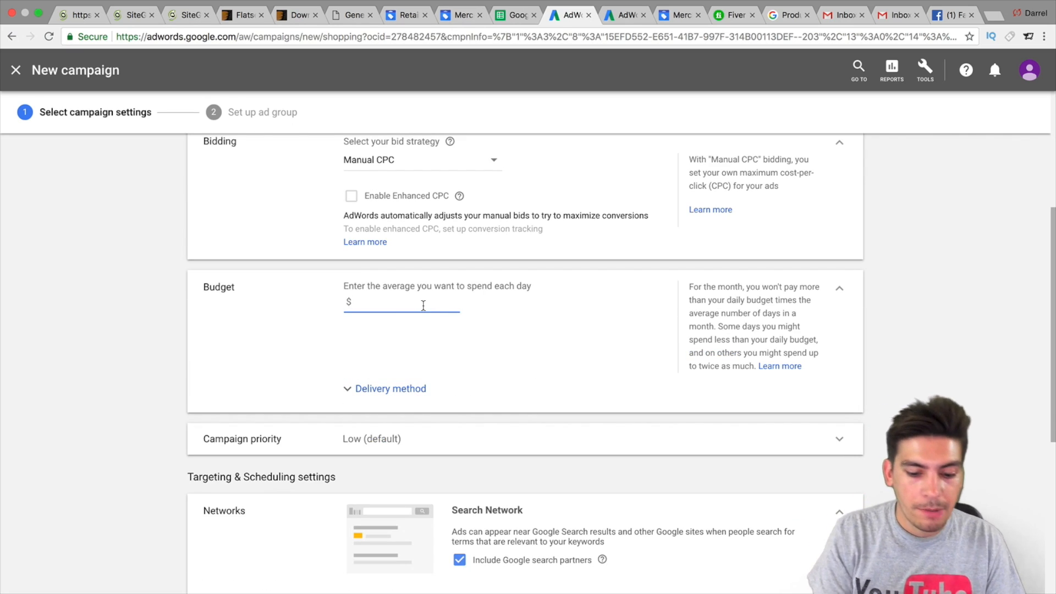
pyautogui.write('10')
# Step: Set the budget's delivery method to Accelerated
pyautogui.click(391, 390)
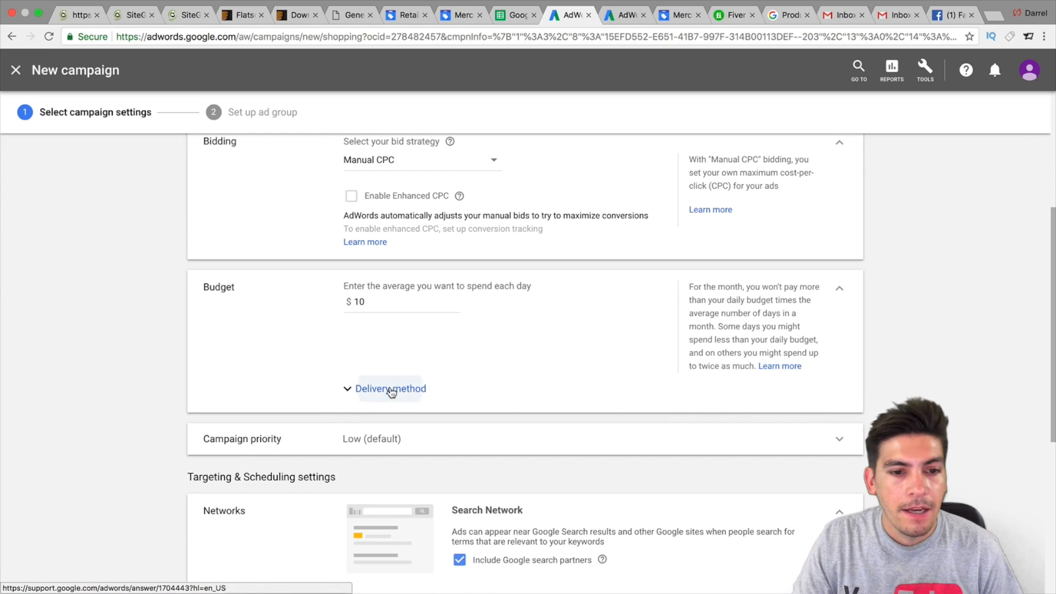
pyautogui.click(358, 436)
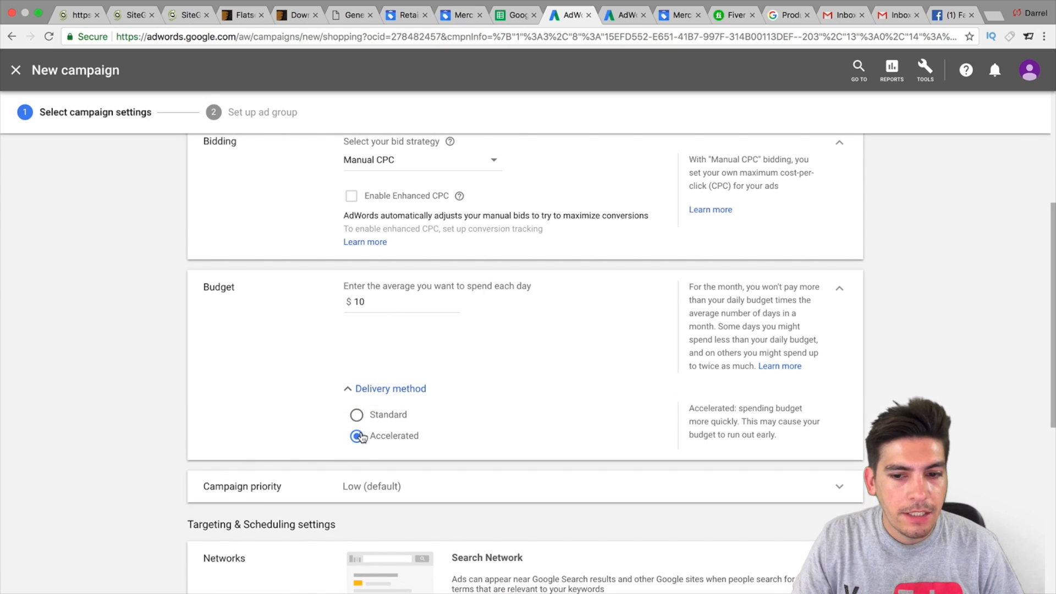
pyautogui.click(358, 414)
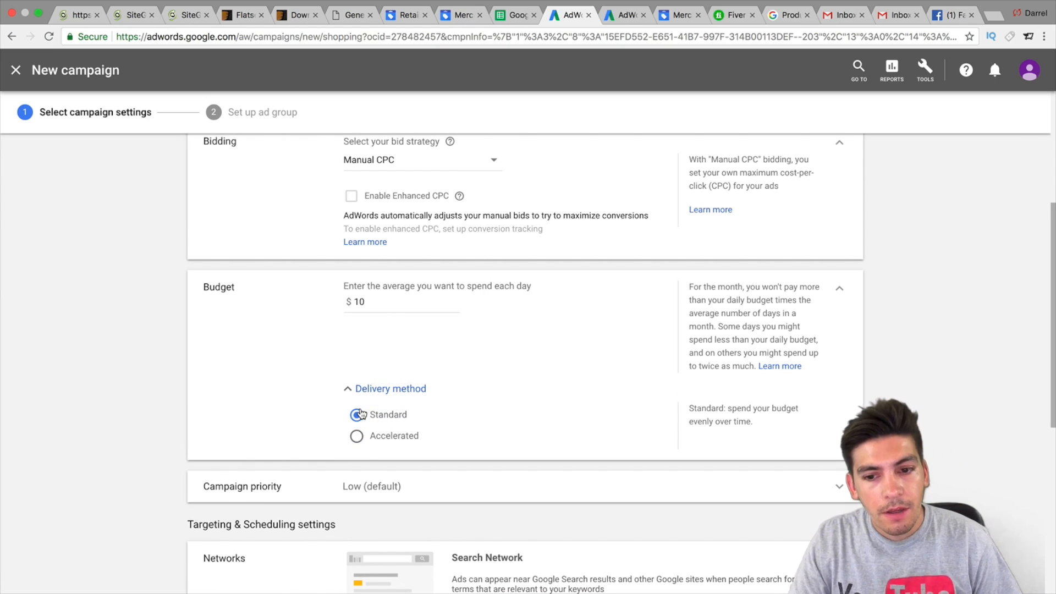
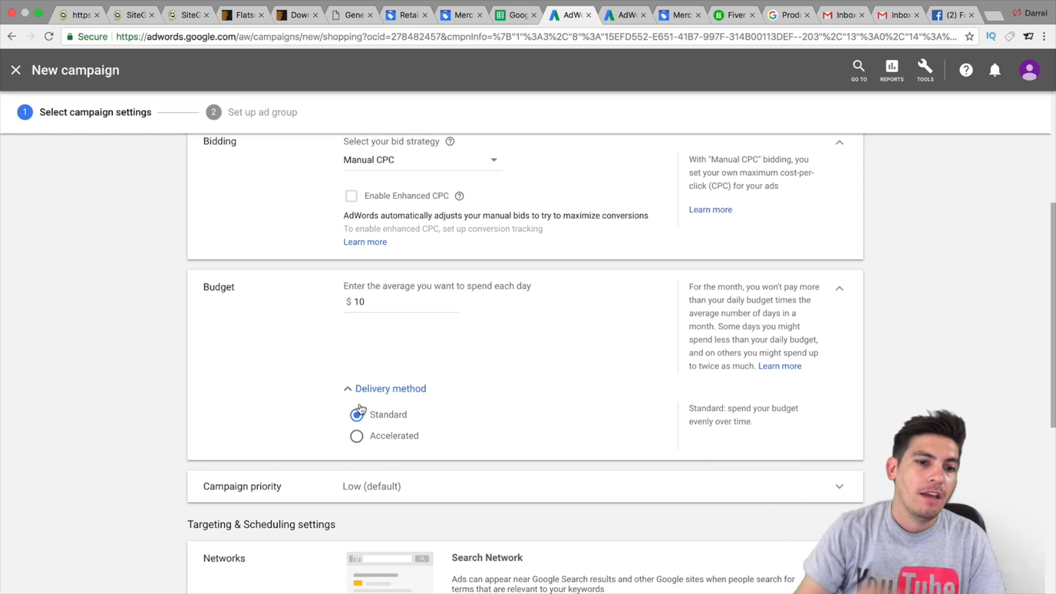
pyautogui.click(356, 435)
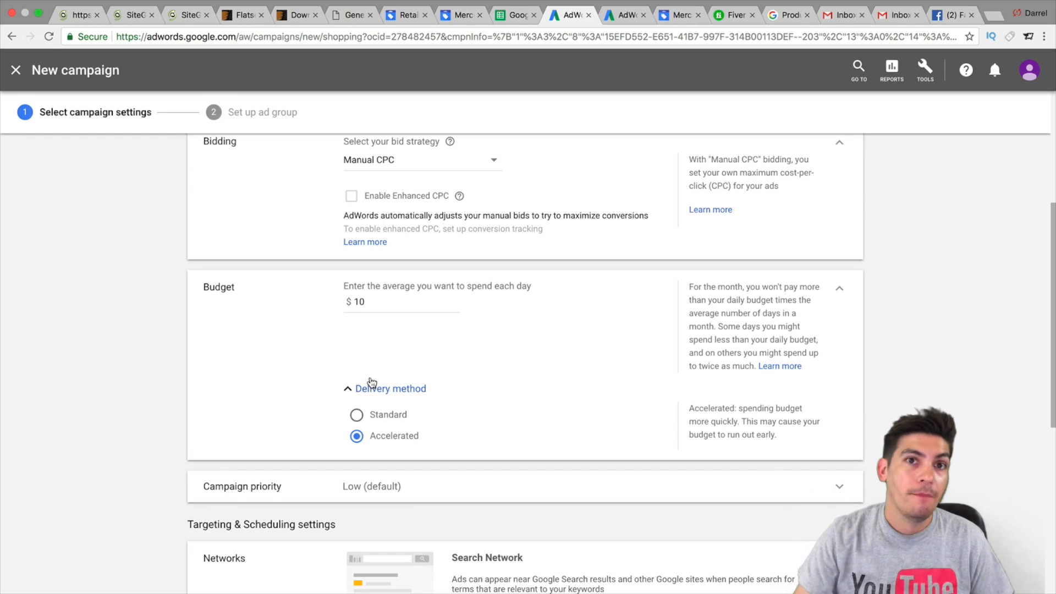
# Step: Leave the campaign priority at Low (default) and exclude Google search partners from the Search Network
pyautogui.scroll(-5, 370, 379)
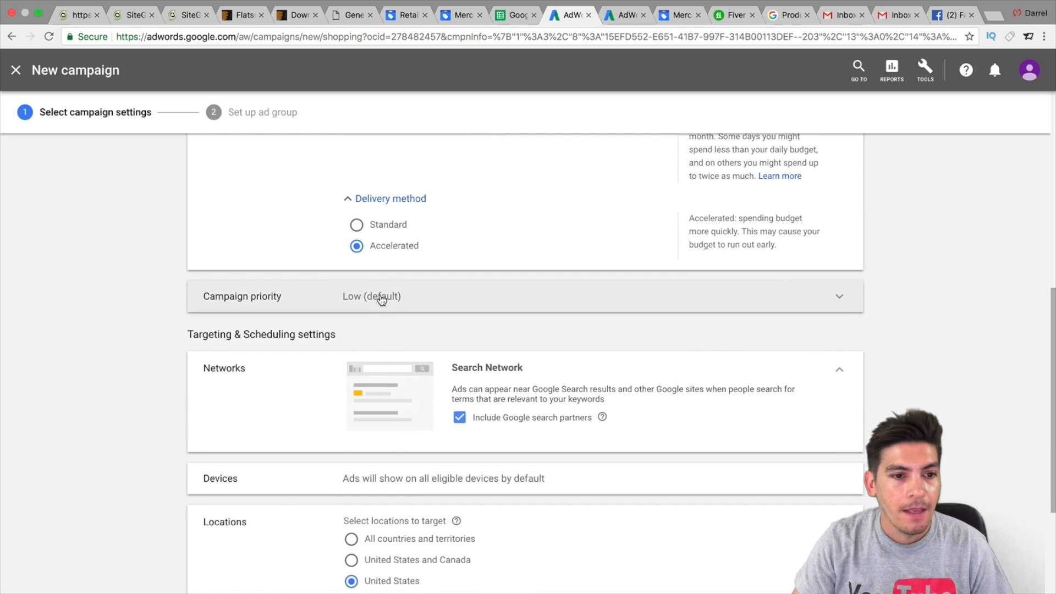
pyautogui.click(381, 300)
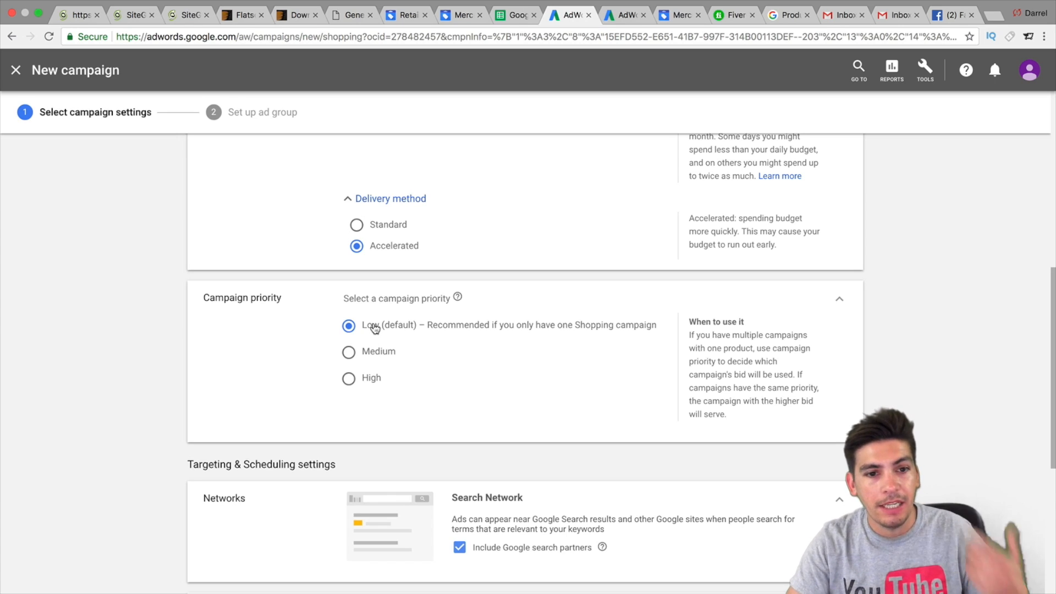
pyautogui.click(372, 352)
pyautogui.click(371, 380)
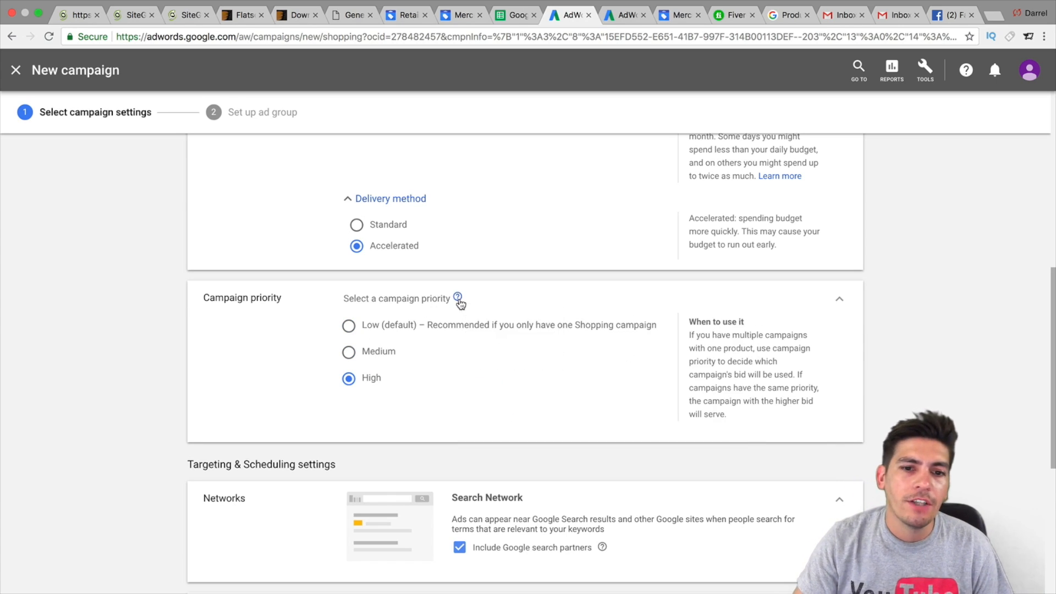
pyautogui.moveTo(461, 303)
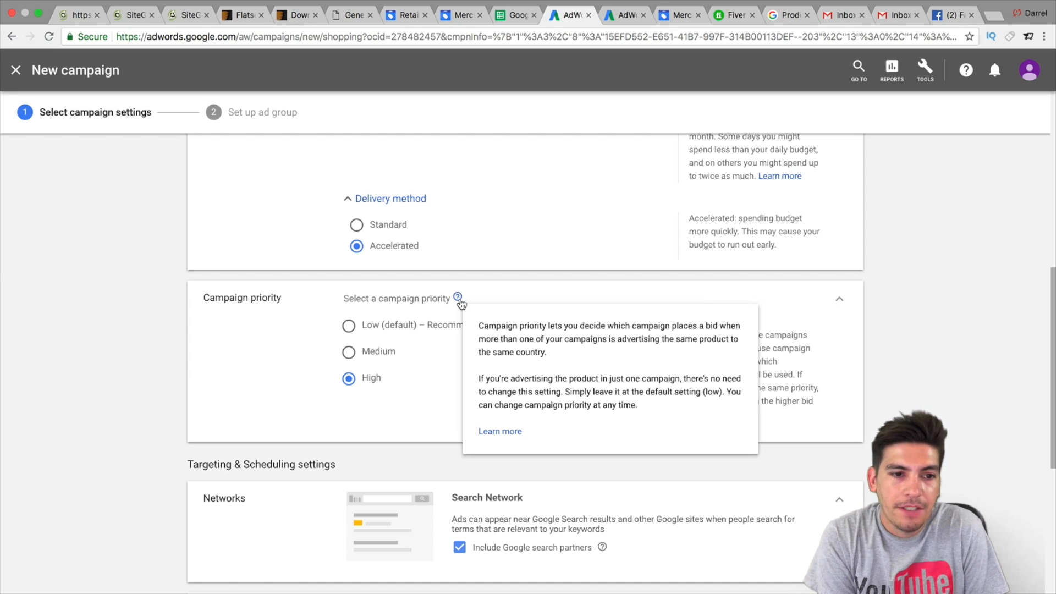
pyautogui.click(377, 326)
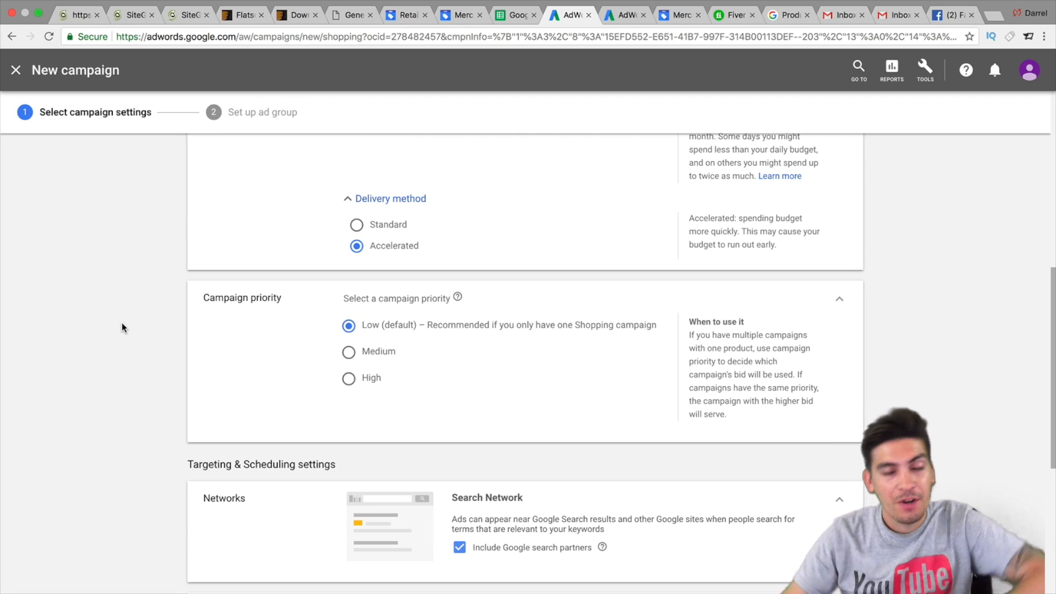
pyautogui.scroll(-4, 165, 324)
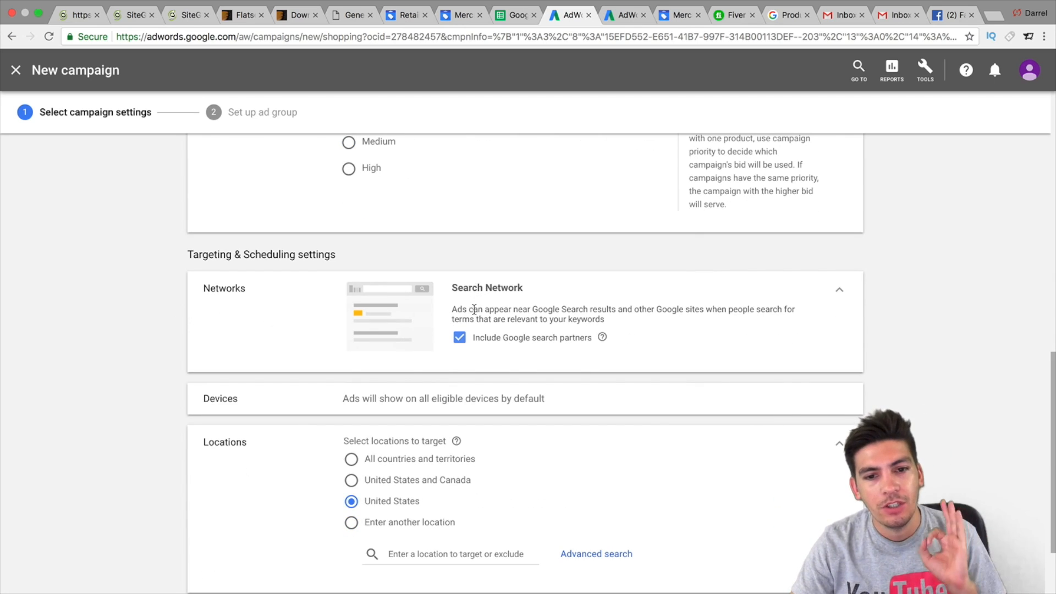
pyautogui.click(459, 337)
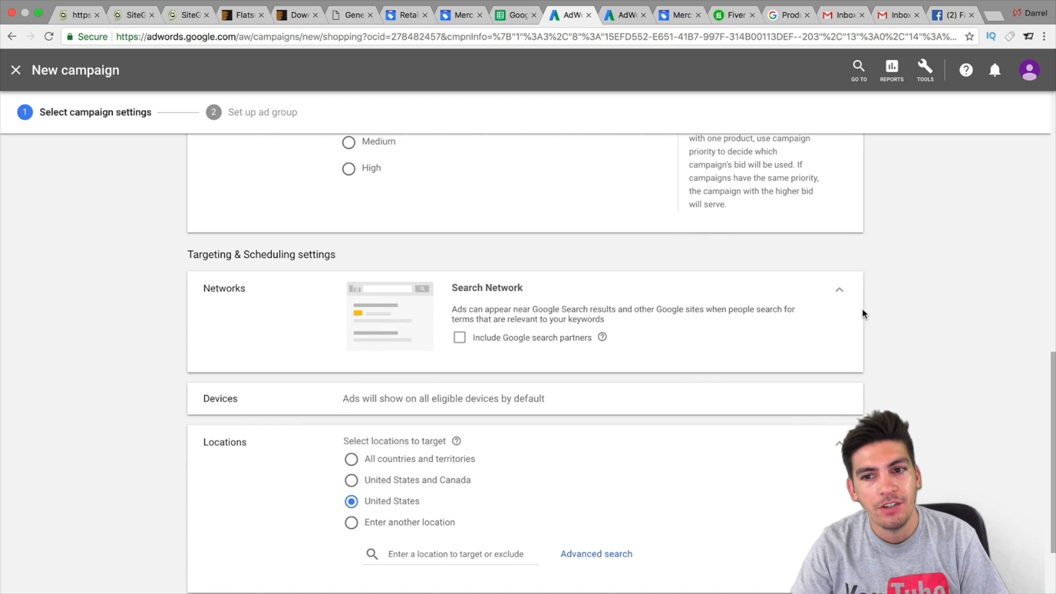
pyautogui.click(791, 16)
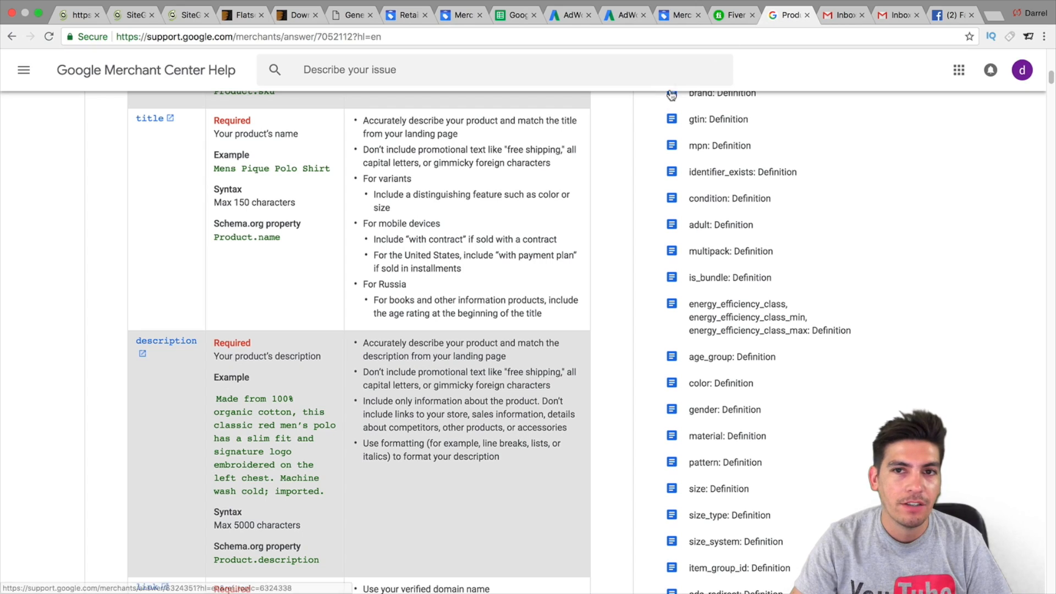
pyautogui.scroll(15, 705, 112)
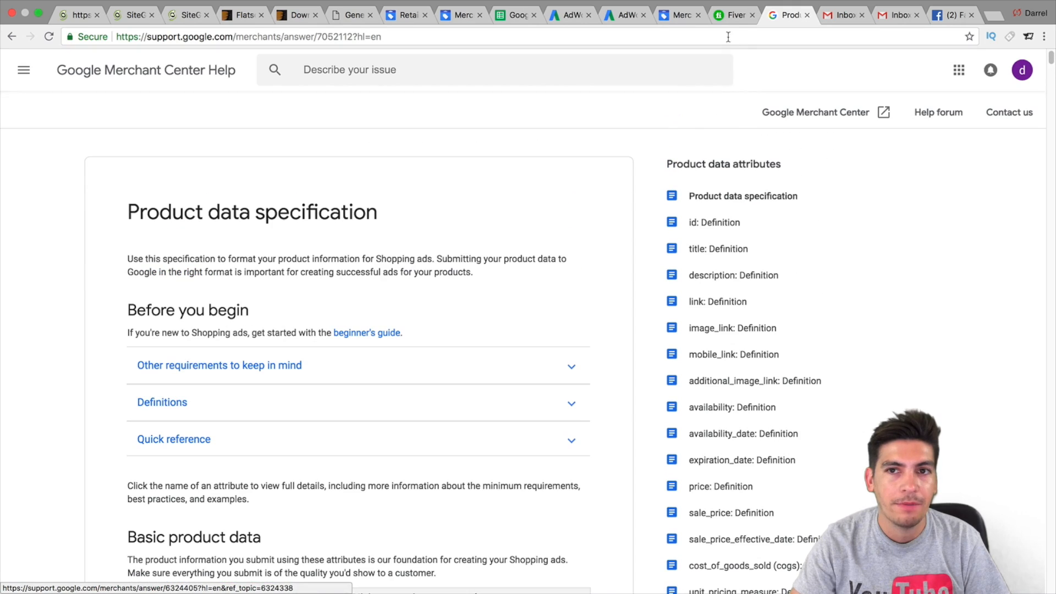
pyautogui.click(734, 17)
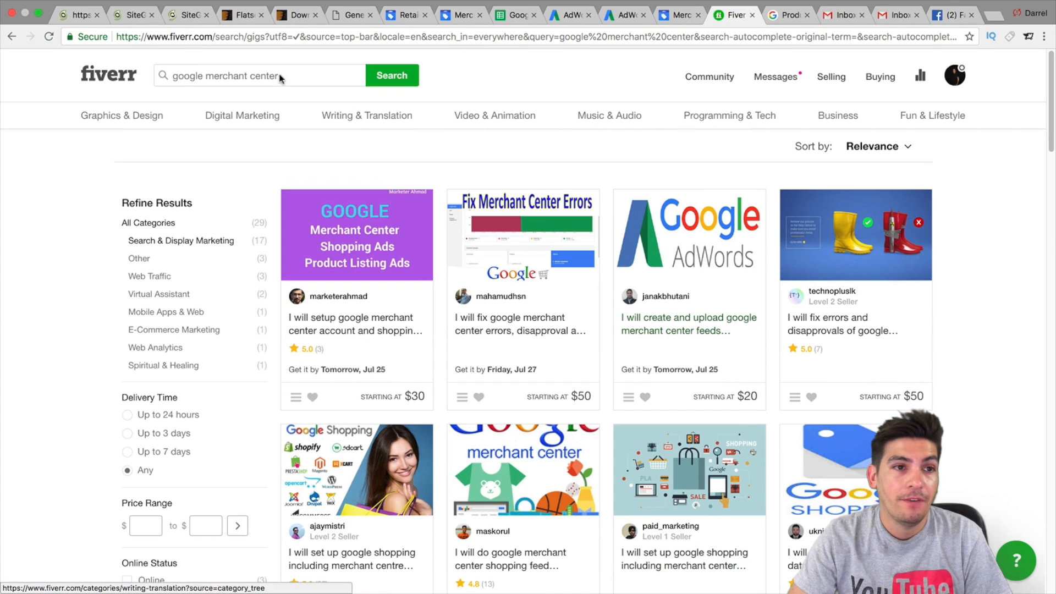
pyautogui.click(107, 77)
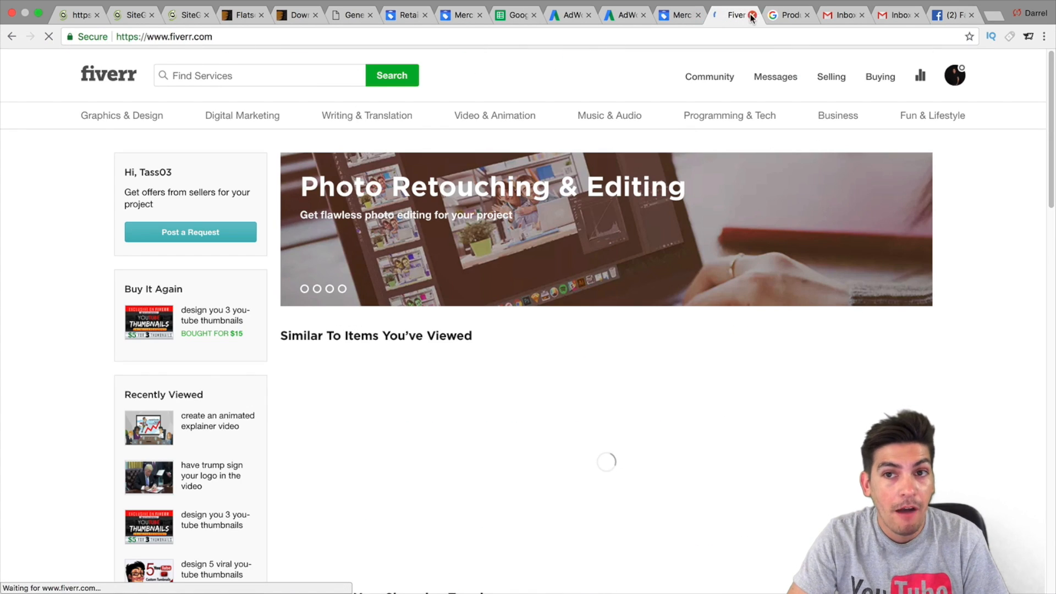
pyautogui.hotkey('ctrl', 'Tab')
# Step: Open Google in place of the Merchant Center help page and search for "red dress"
pyautogui.click(565, 29)
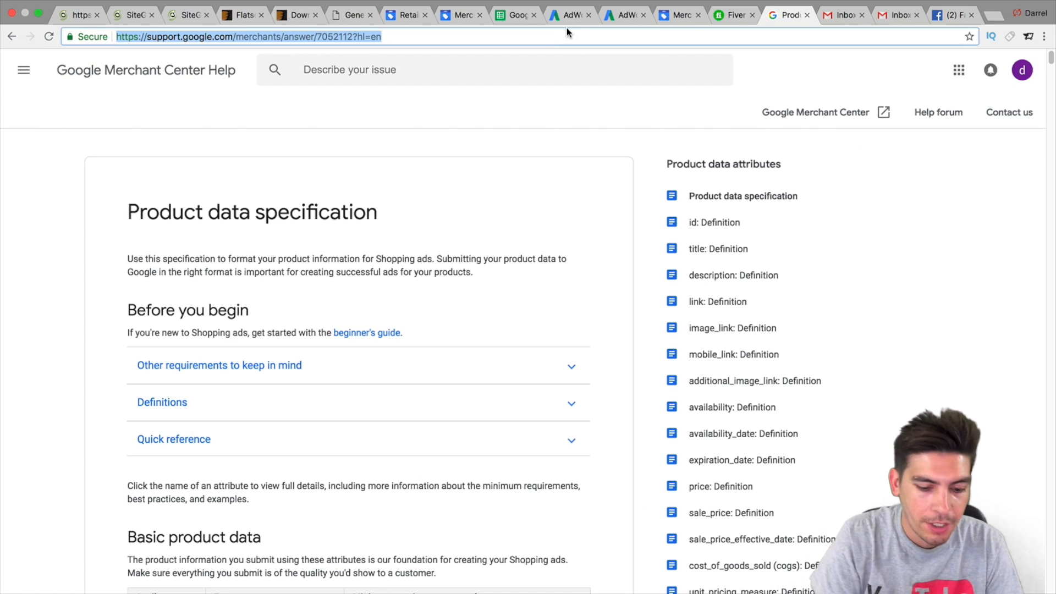
pyautogui.write('goo')
pyautogui.press('Return')
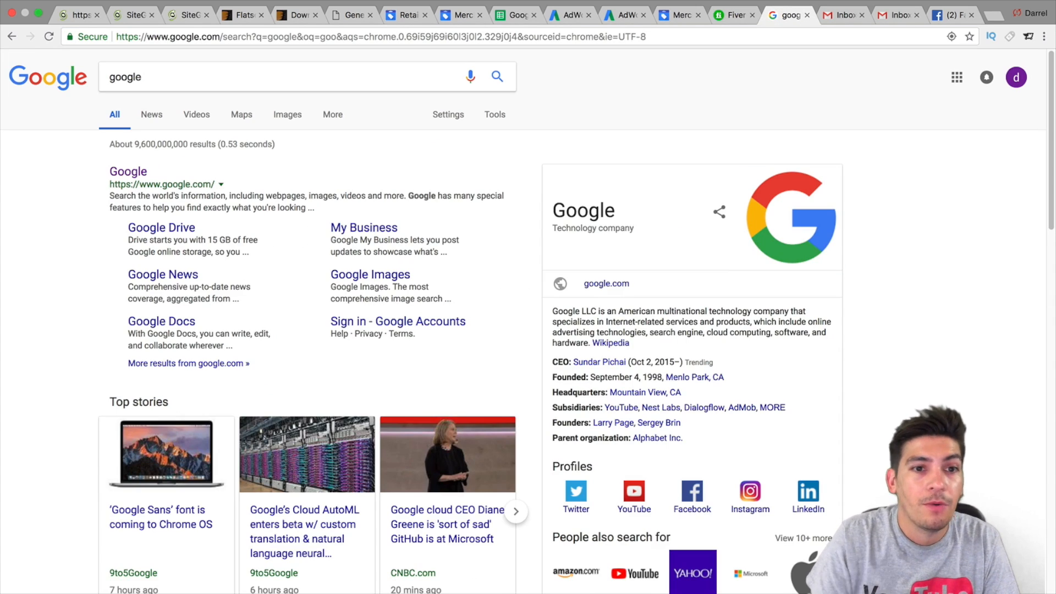
pyautogui.moveTo(165, 80); pyautogui.dragTo(5, 87)
pyautogui.write('re')
pyautogui.moveTo(176, 83); pyautogui.dragTo(104, 82)
pyautogui.write('re')
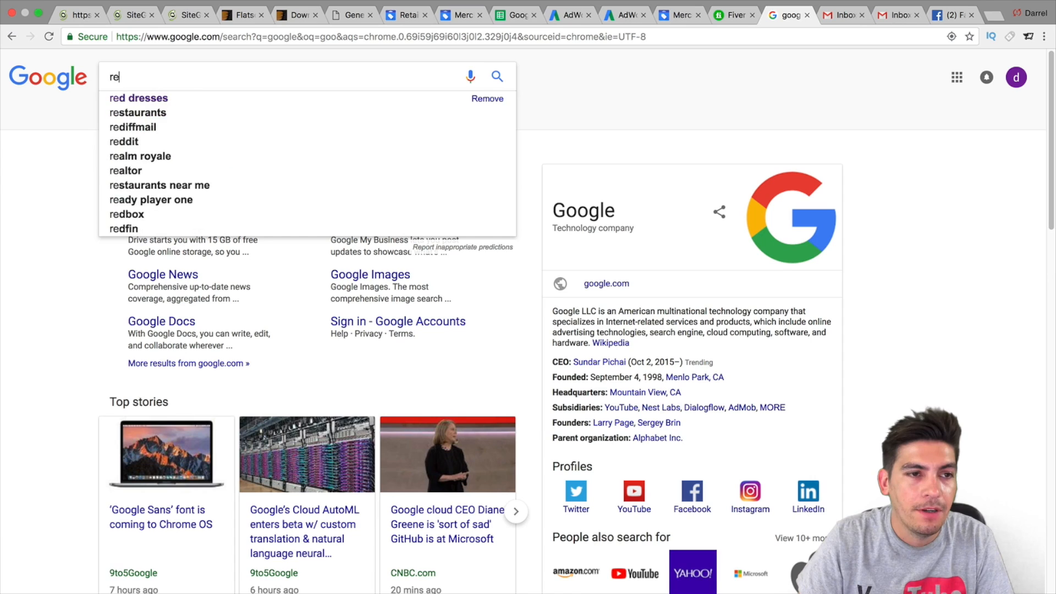
pyautogui.write('d dress')
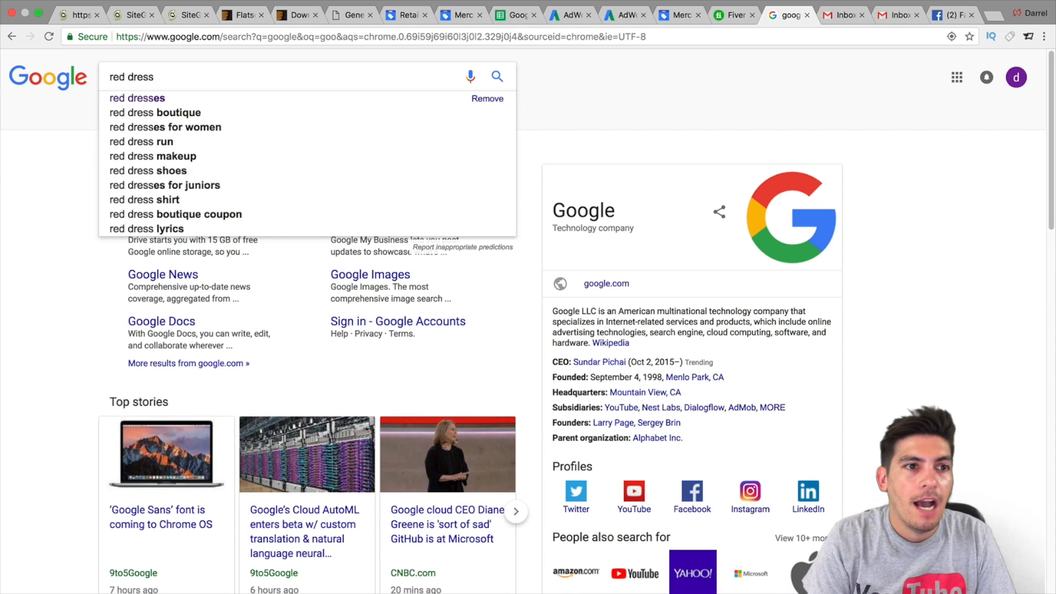
pyautogui.press('Return')
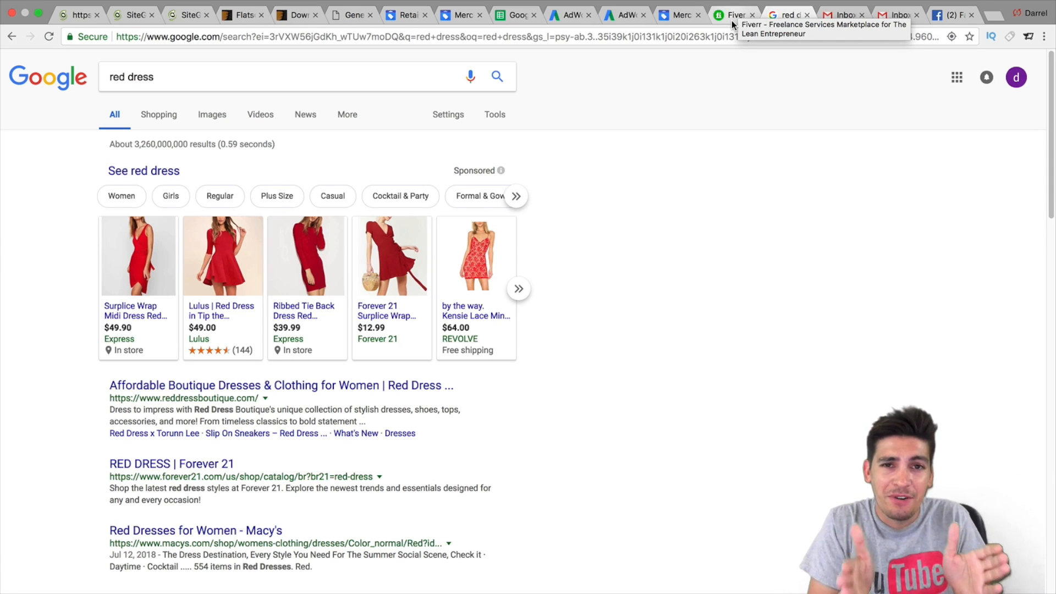
pyautogui.click(497, 20)
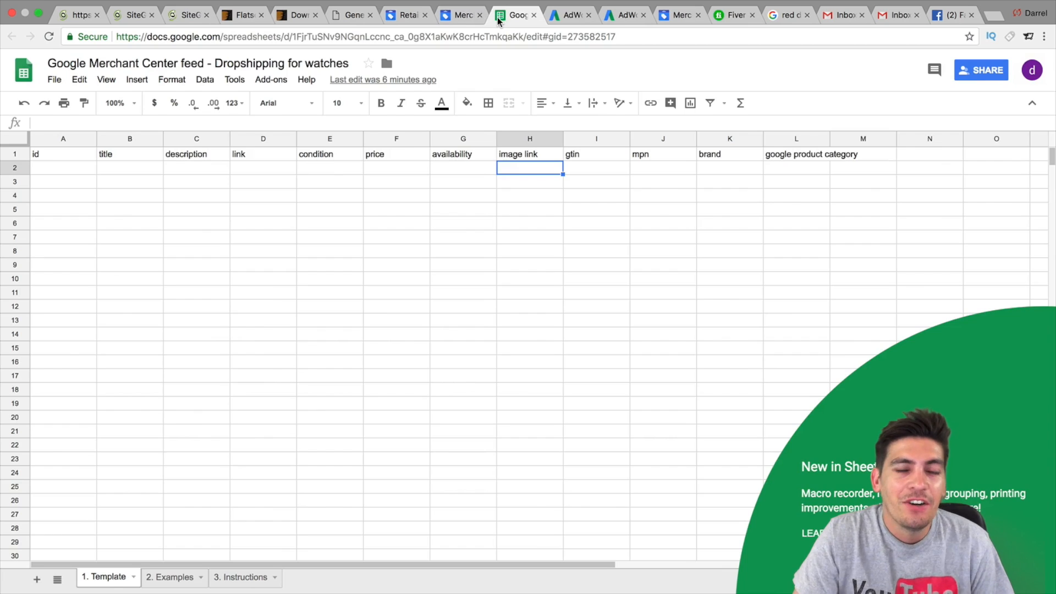
pyautogui.click(464, 18)
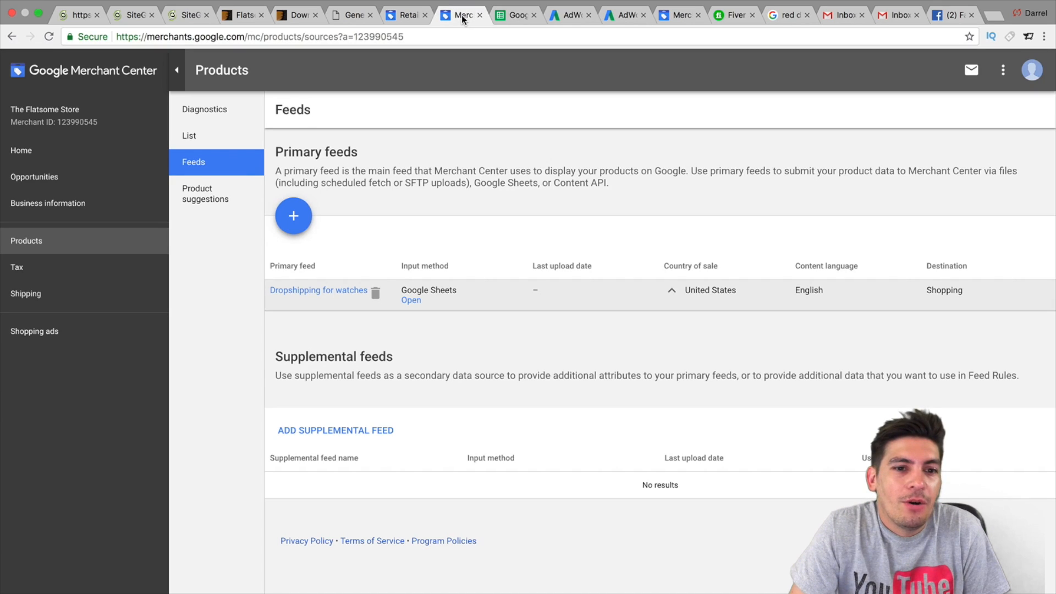
pyautogui.click(405, 18)
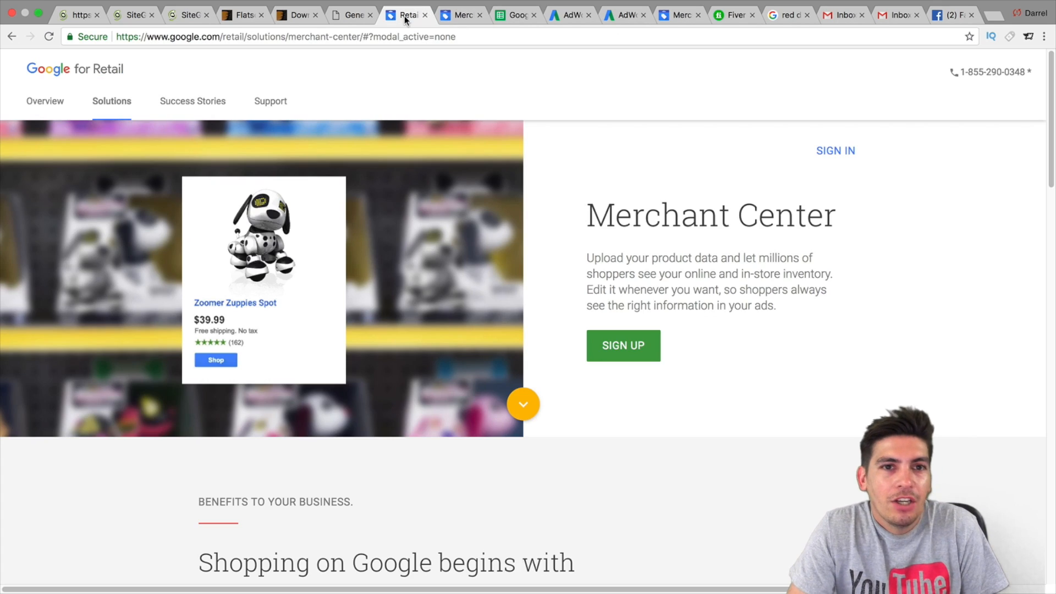
pyautogui.click(451, 17)
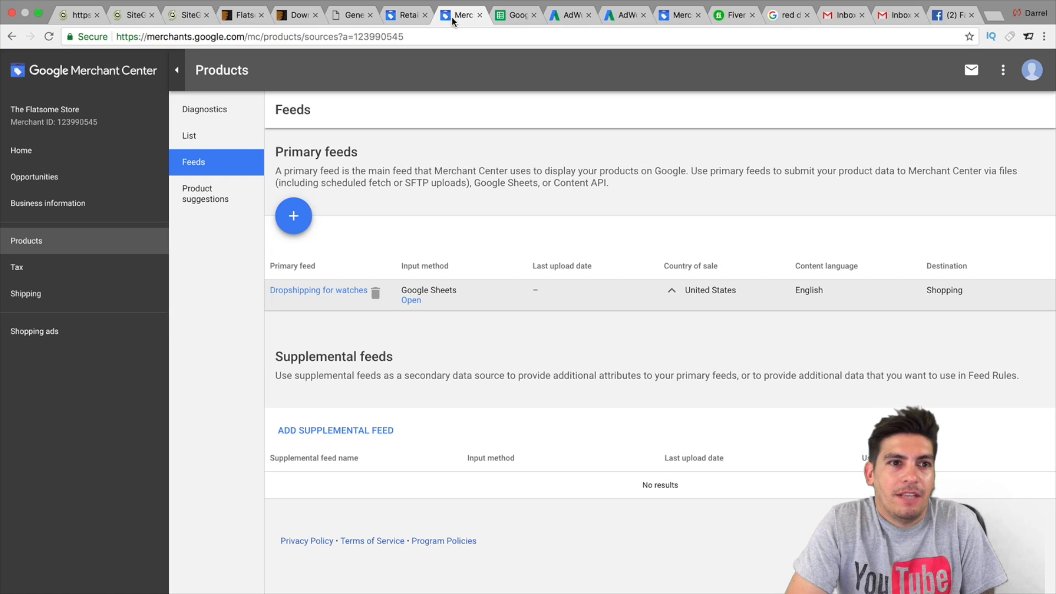
pyautogui.click(514, 16)
# Step: Switch back to the new campaign in Google AdWords, save its settings and continue to the ad group setup
pyautogui.click(573, 13)
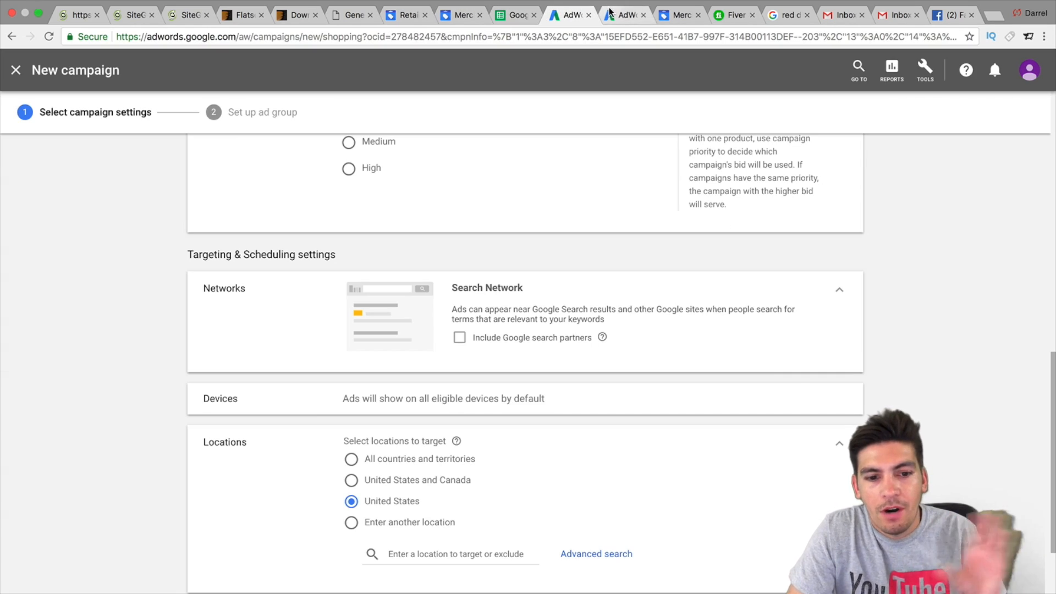
pyautogui.scroll(-2, 605, 264)
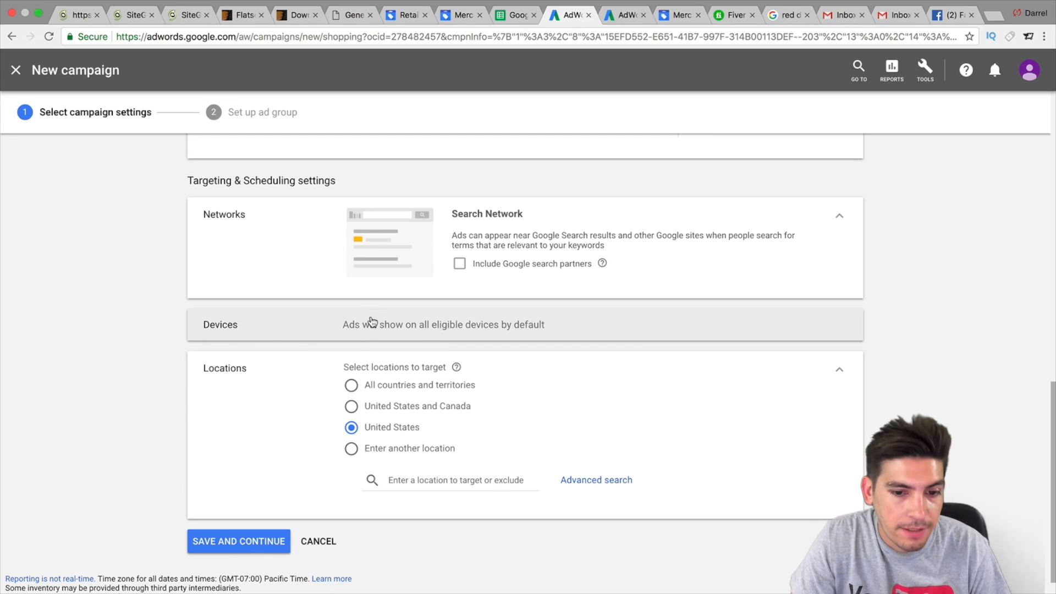
pyautogui.scroll(-1, 374, 327)
pyautogui.scroll(6, 434, 392)
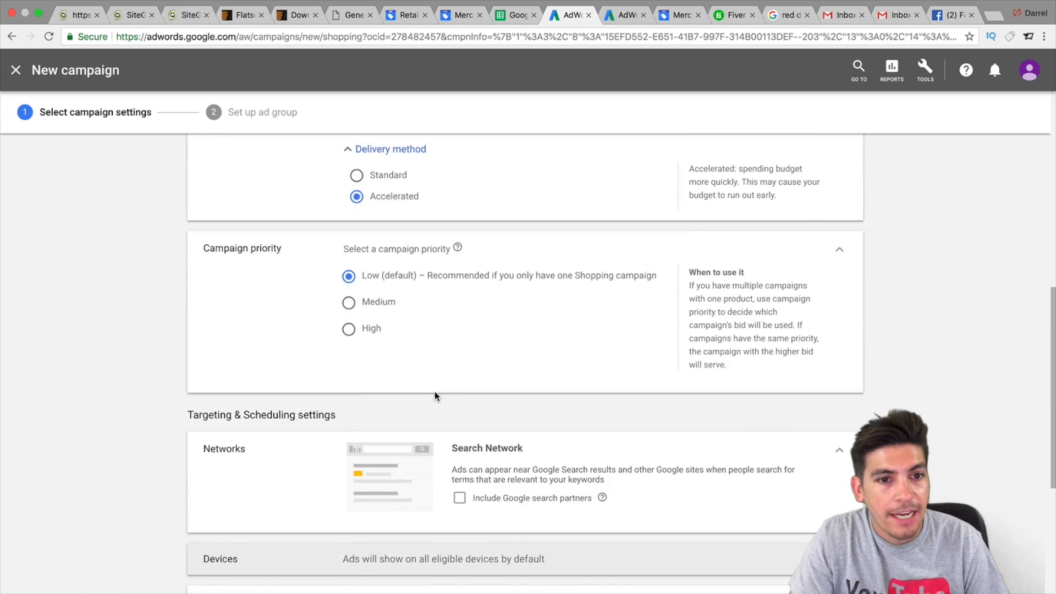
pyautogui.scroll(-4, 435, 392)
pyautogui.scroll(-2, 436, 367)
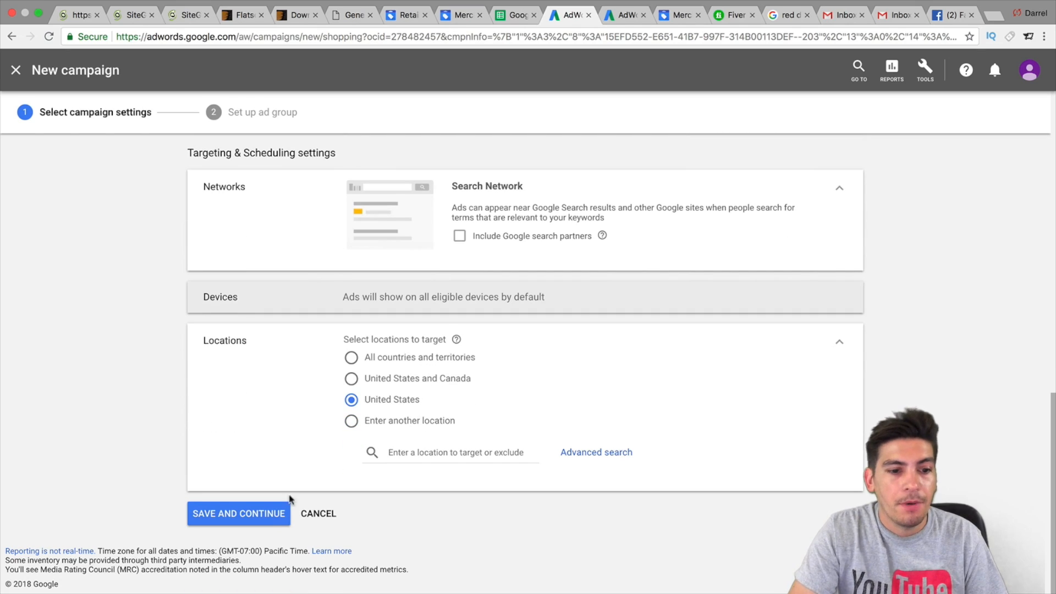
pyautogui.click(255, 516)
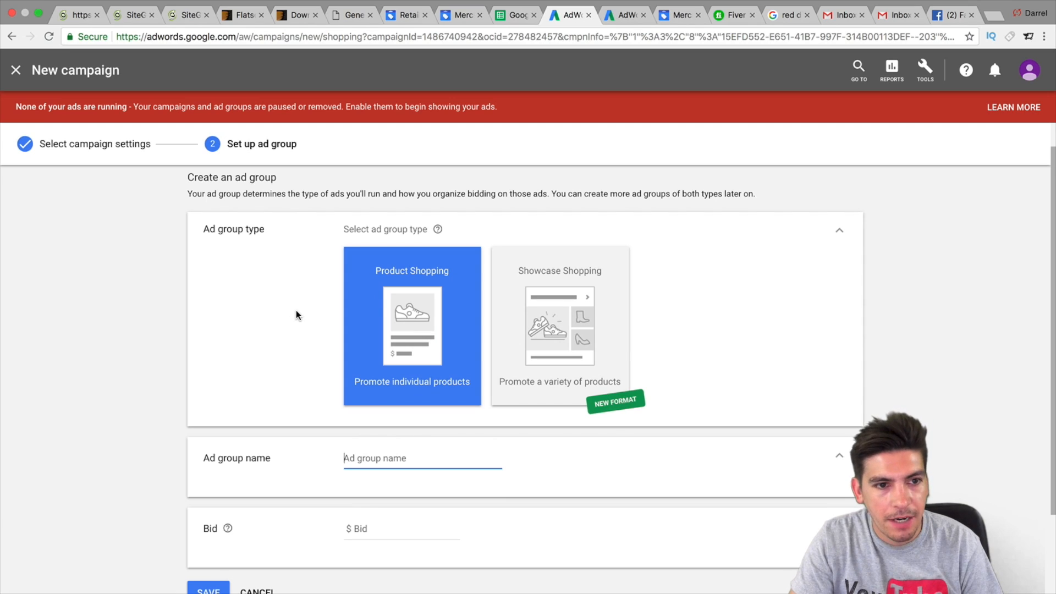
pyautogui.scroll(-1, 296, 312)
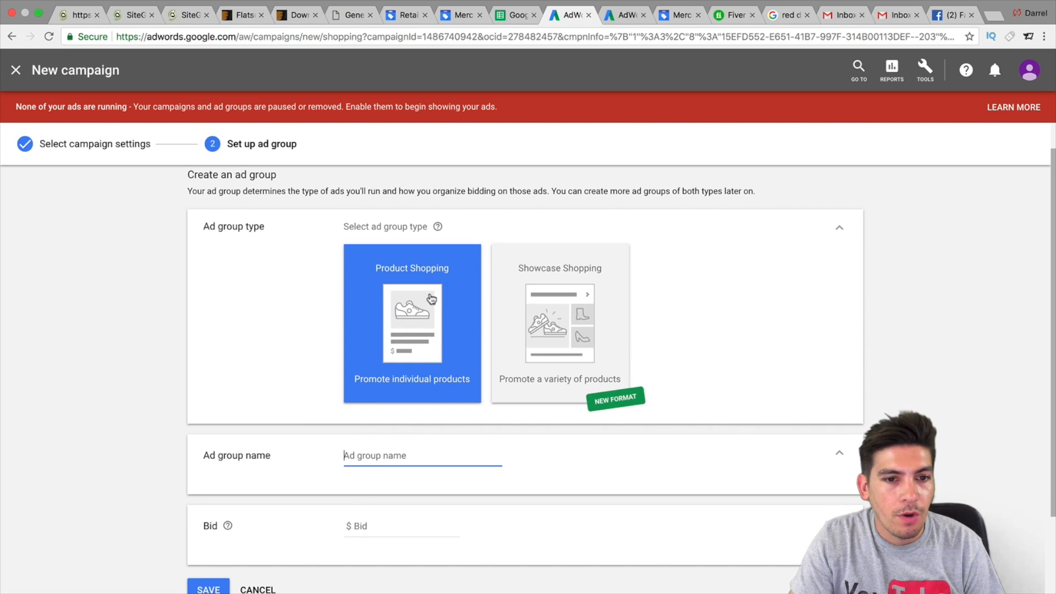
# Step: Select the Showcase Shopping ad group type and read its help article on creating a Showcase Shopping ad
pyautogui.click(550, 352)
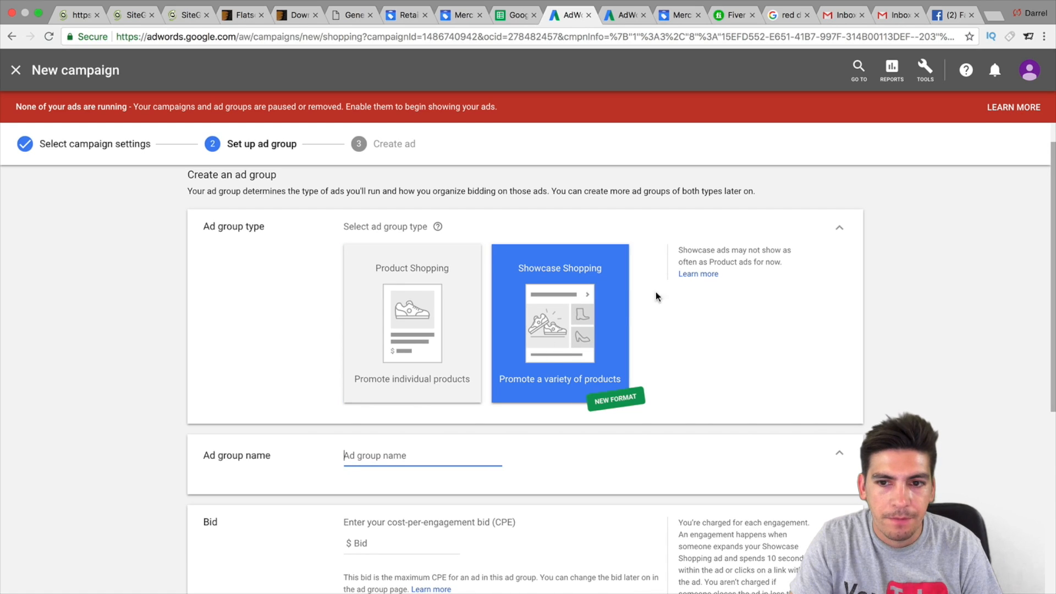
pyautogui.click(689, 275)
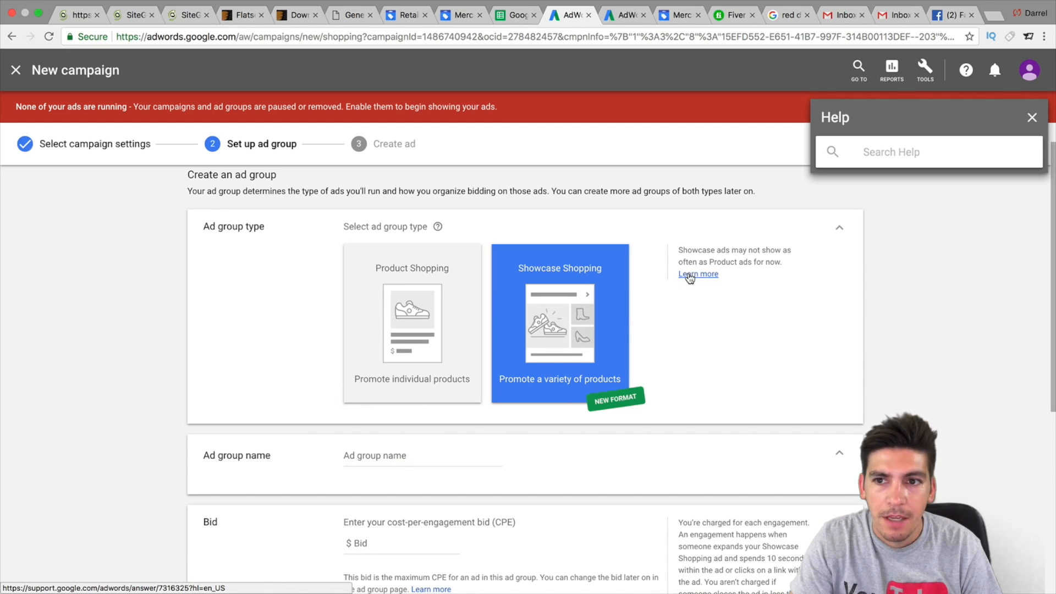
pyautogui.scroll(-3, 691, 277)
pyautogui.scroll(-1, 938, 285)
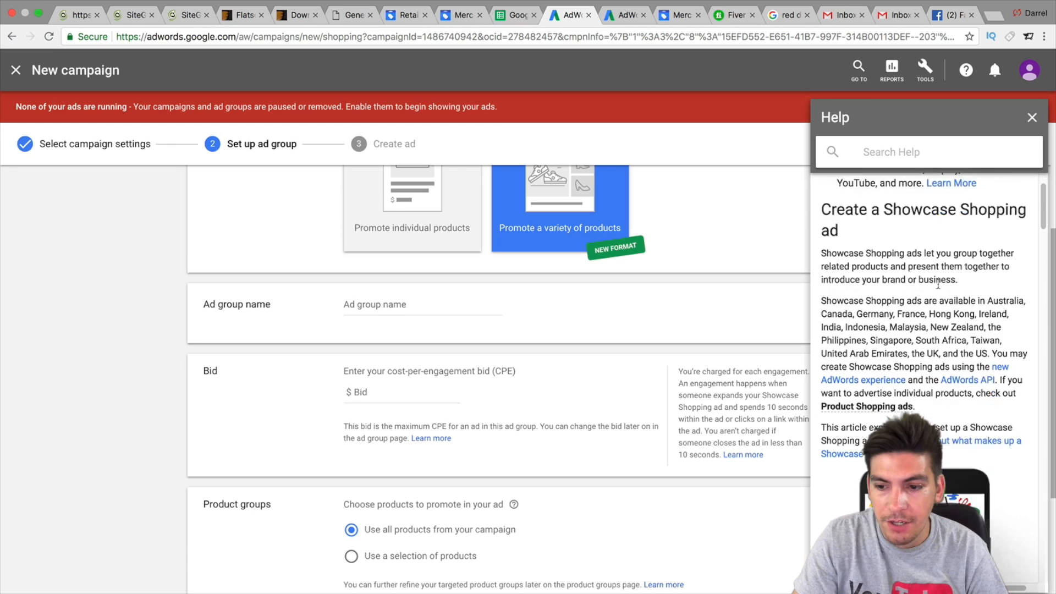
pyautogui.scroll(-7, 936, 282)
pyautogui.scroll(3, 935, 282)
pyautogui.scroll(1, 764, 331)
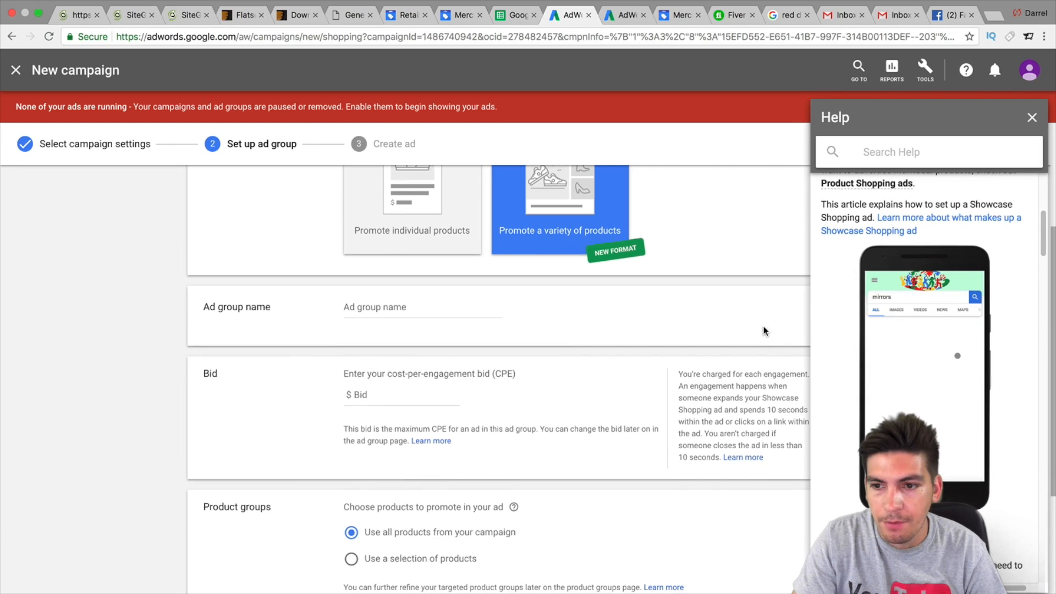
pyautogui.scroll(2, 763, 330)
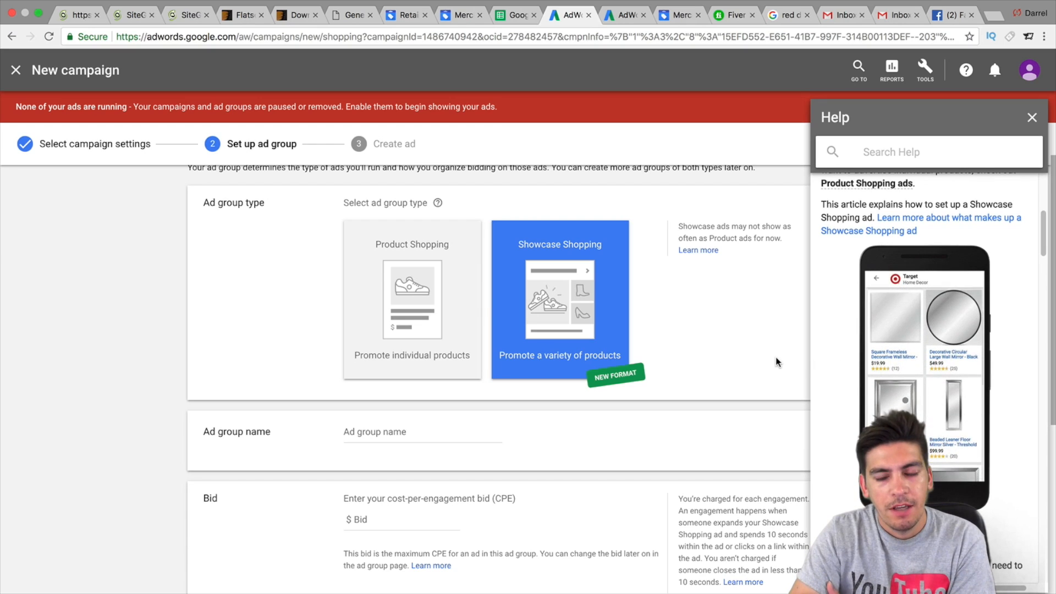
# Step: Set the ad group type back to Product Shopping and compare it with the sponsored products in the "red dress" Google results
pyautogui.click(435, 284)
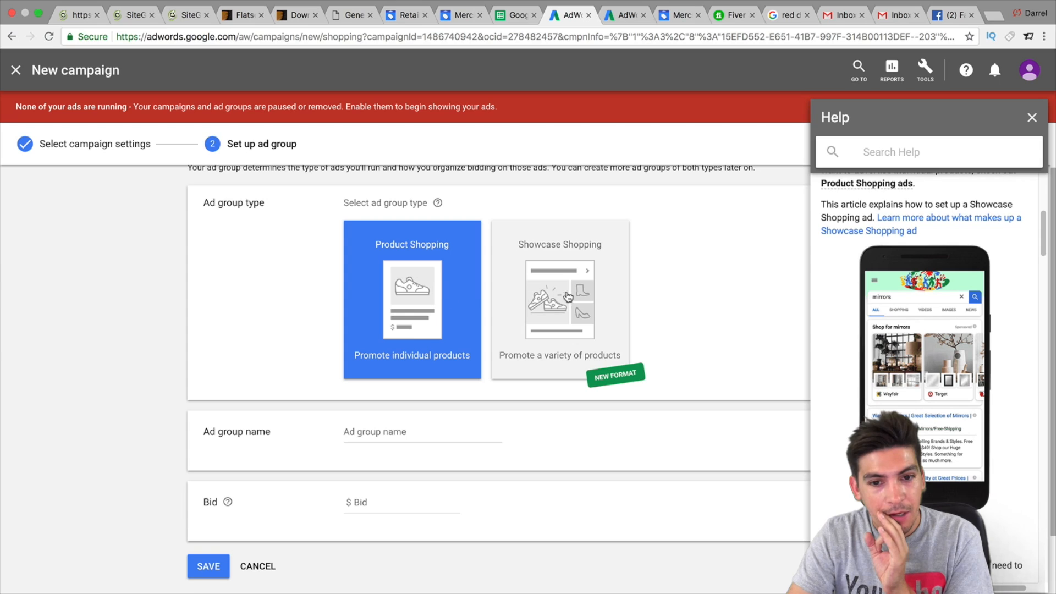
pyautogui.moveTo(786, 15); pyautogui.dragTo(627, 15)
pyautogui.moveTo(479, 305)
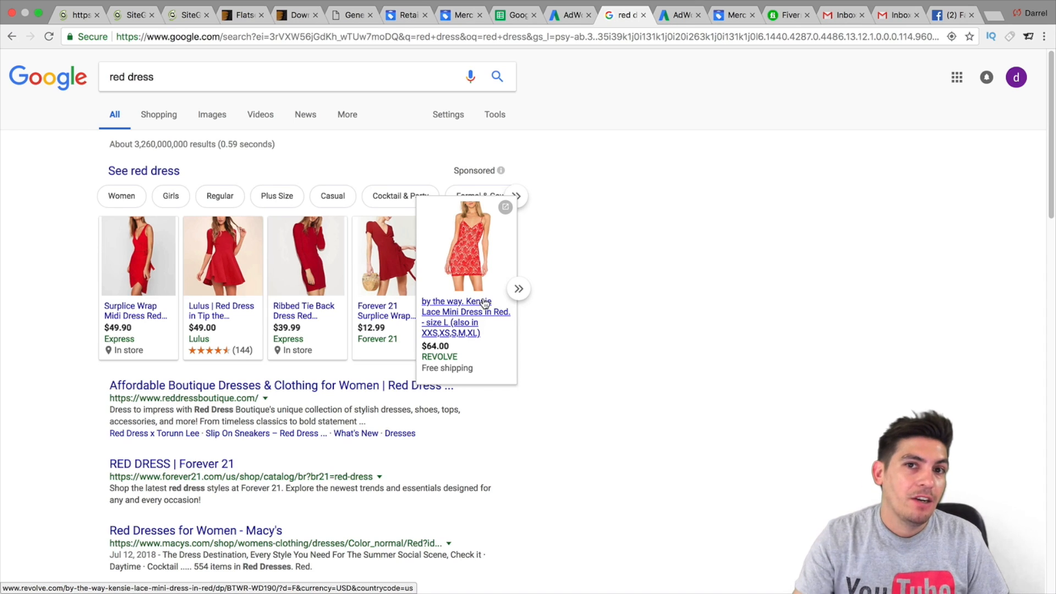
pyautogui.click(569, 15)
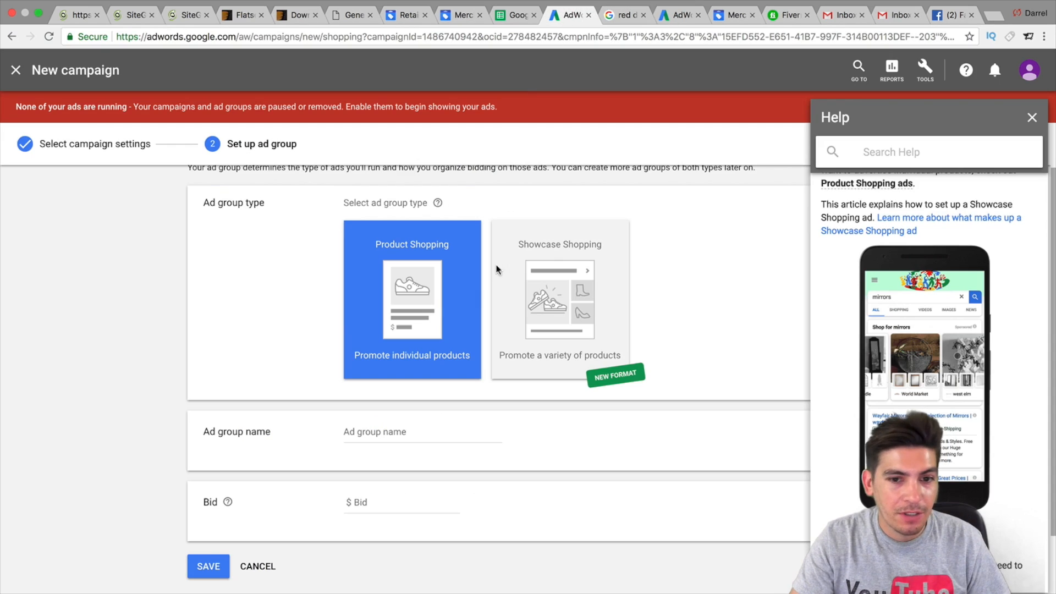
# Step: After viewing the Showcase option again, choose the Product Shopping ad group type and name the ad group Watches
pyautogui.click(529, 314)
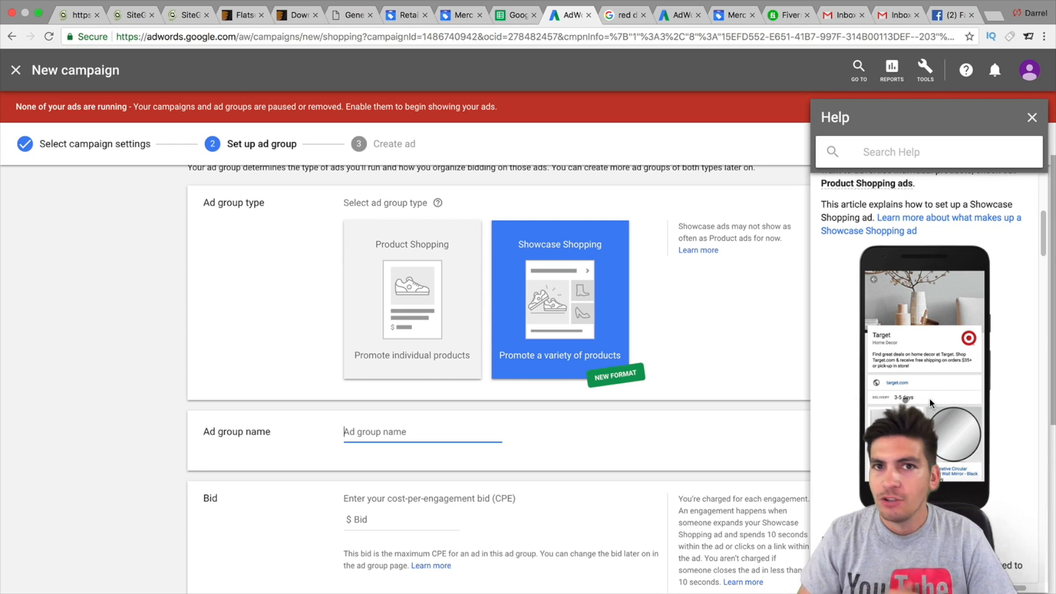
pyautogui.click(393, 331)
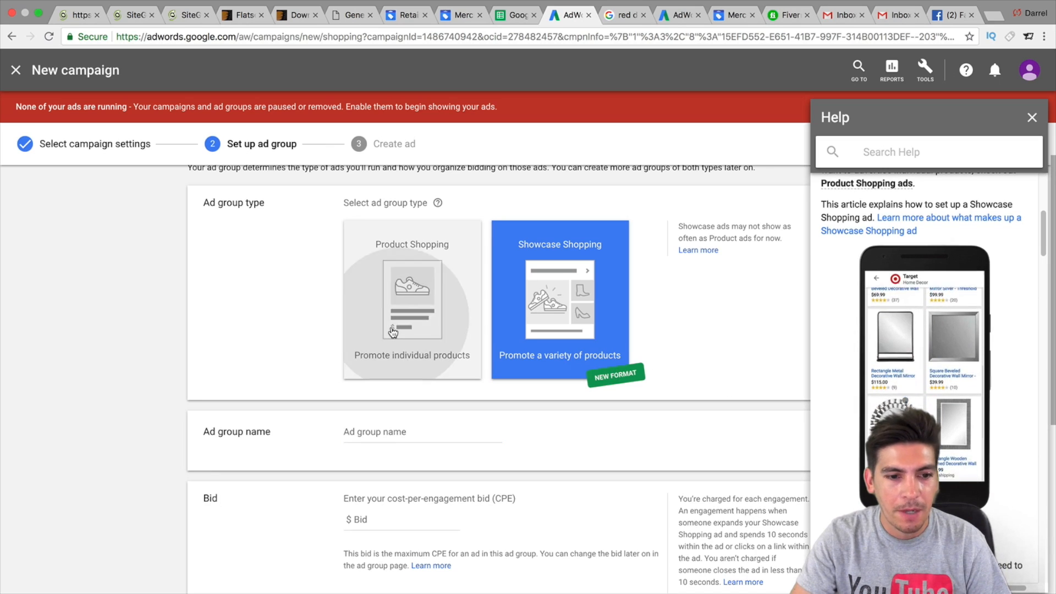
pyautogui.scroll(-1, 401, 377)
pyautogui.click(404, 392)
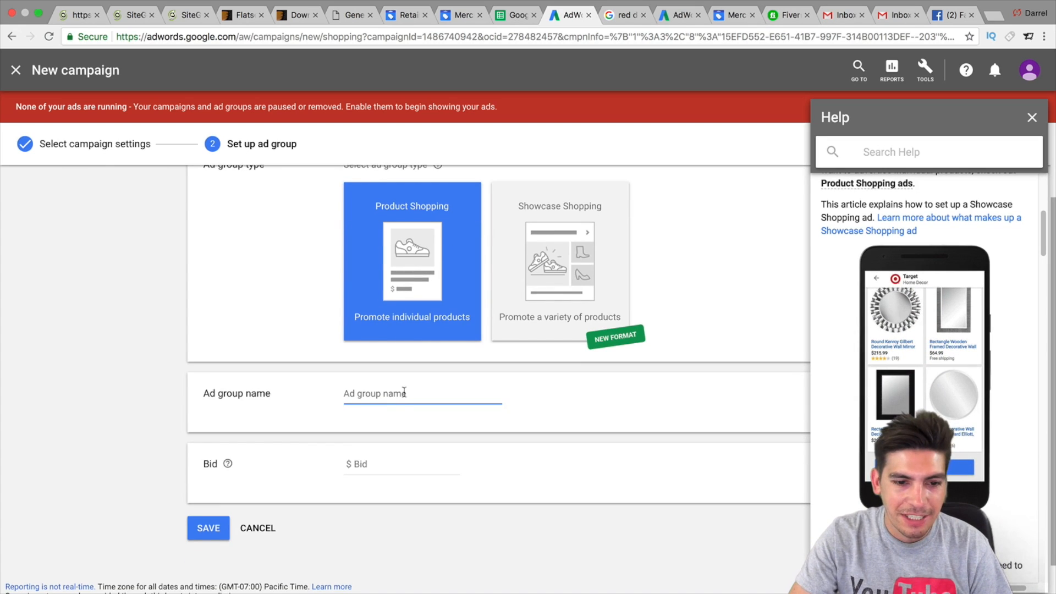
pyautogui.scroll(-1, 404, 390)
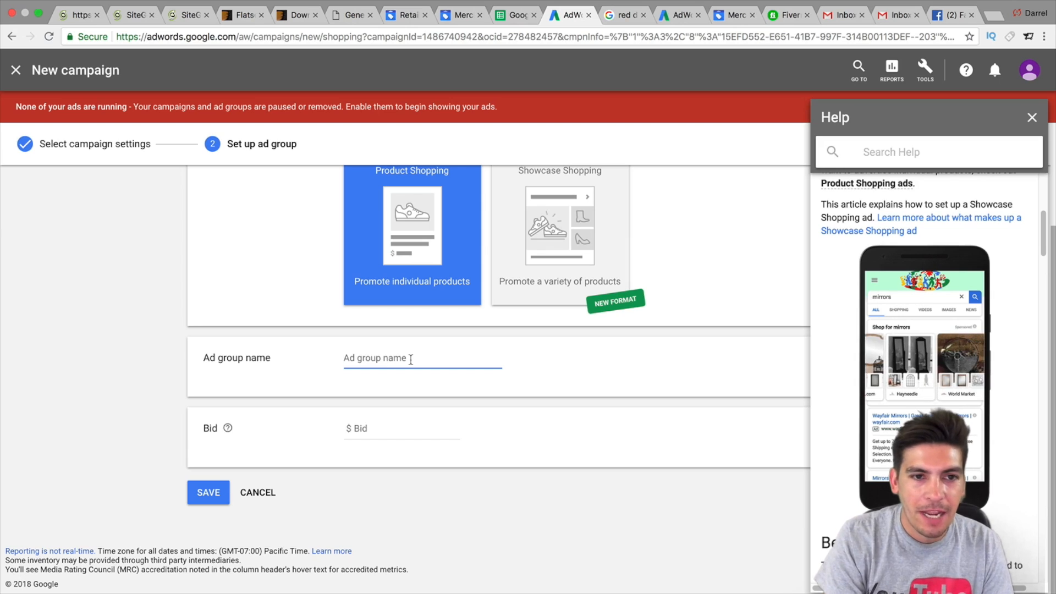
pyautogui.write('Watches')
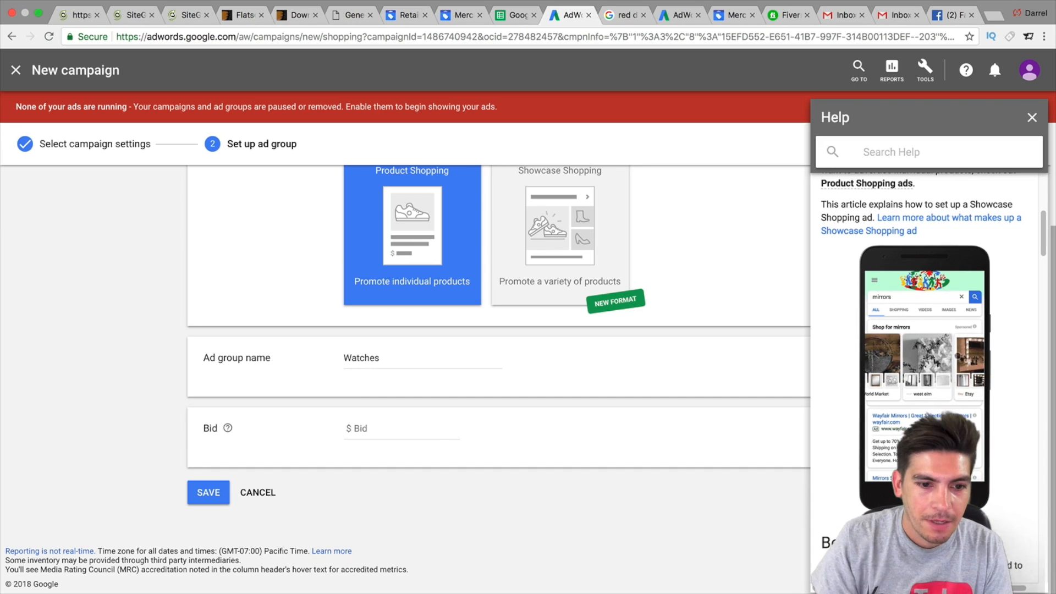
# Step: Set the ad group's bid to $1, save the ad group and close the help panel
pyautogui.moveTo(228, 429)
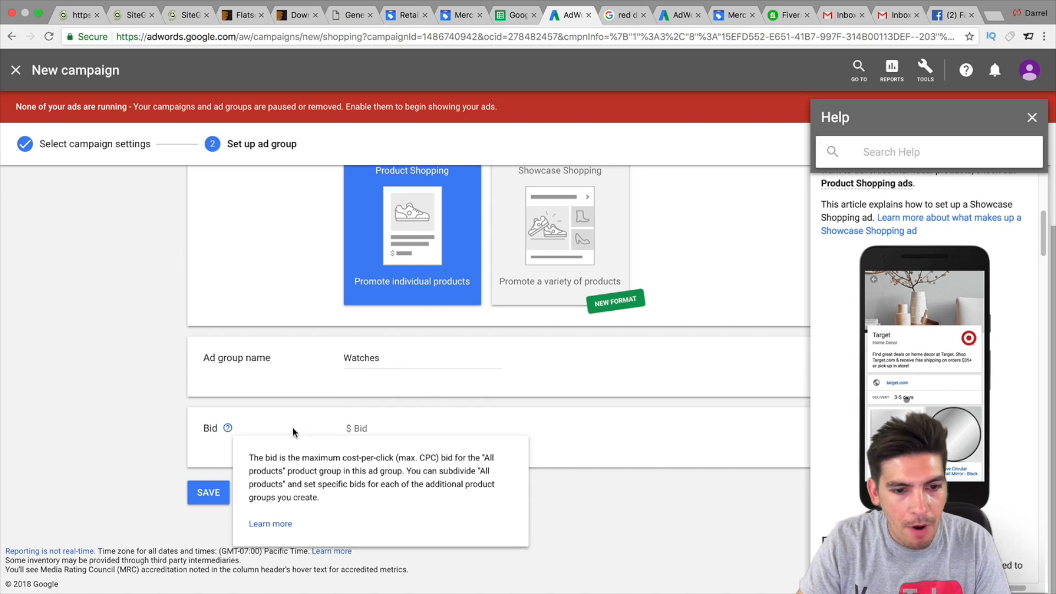
pyautogui.click(387, 428)
pyautogui.write('1')
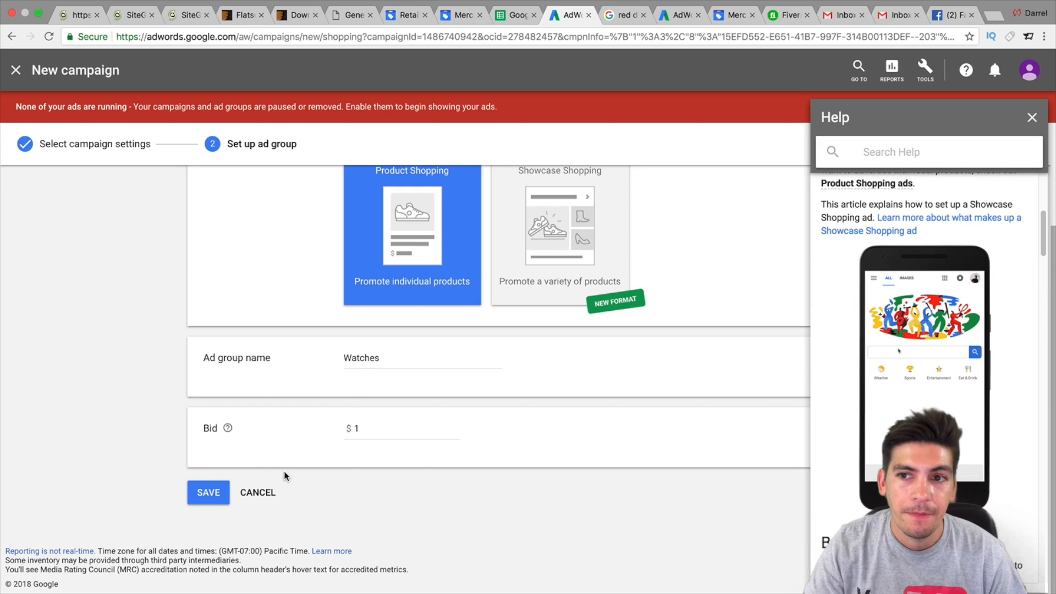
pyautogui.click(199, 492)
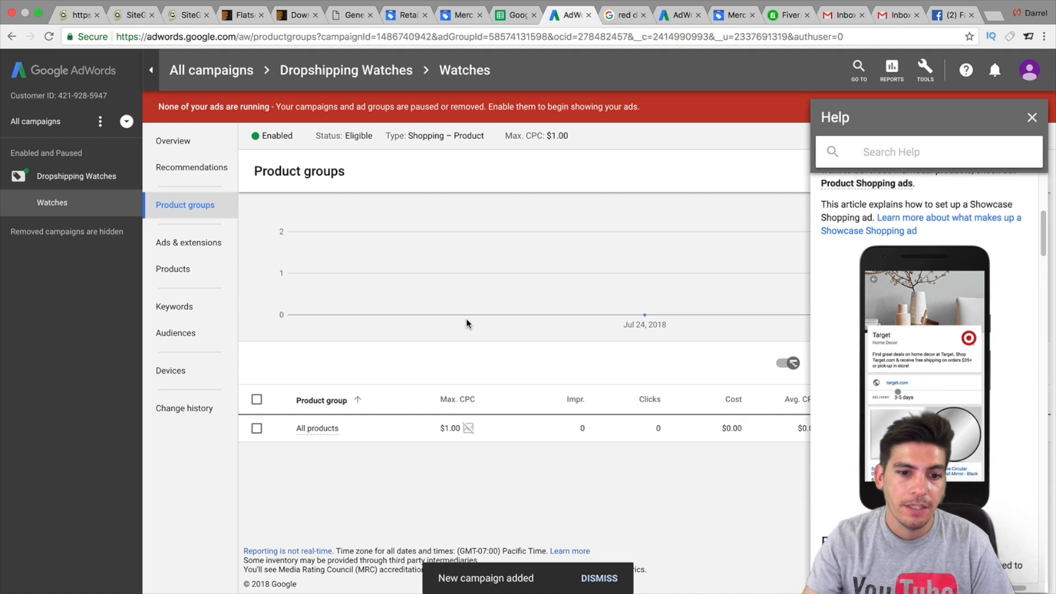
pyautogui.click(1031, 117)
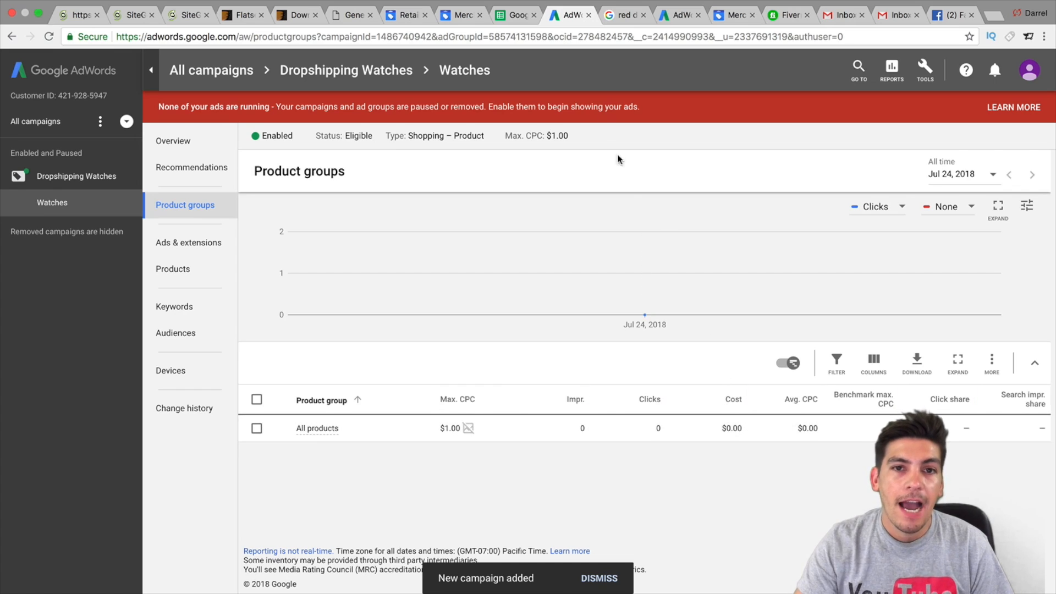
# Step: Glance at the Merchant Center feed spreadsheet, return to AdWords and save the All products group's maximum CPC at $1
pyautogui.click(510, 15)
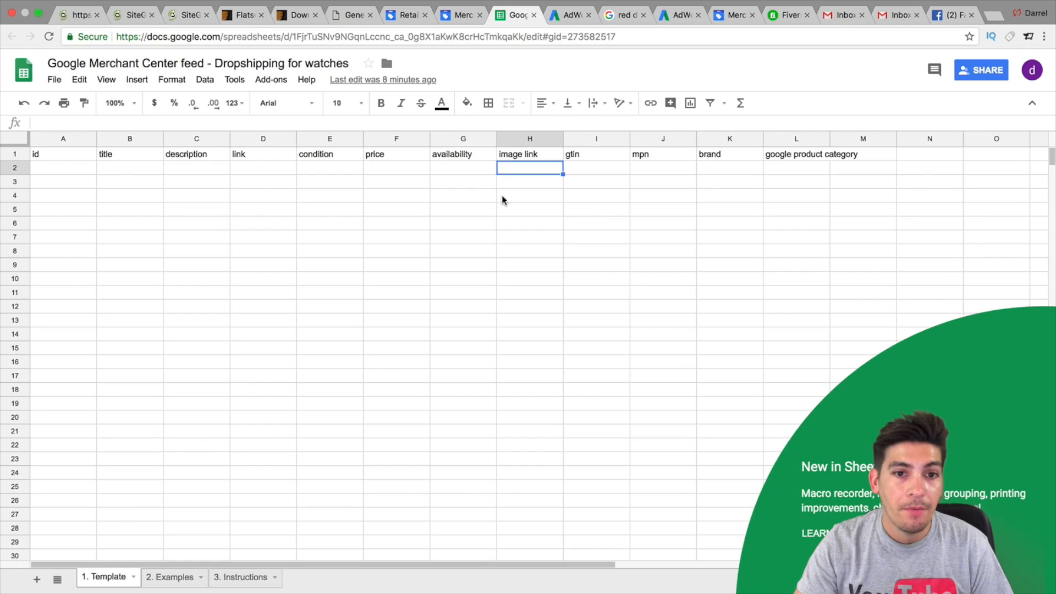
pyautogui.click(566, 17)
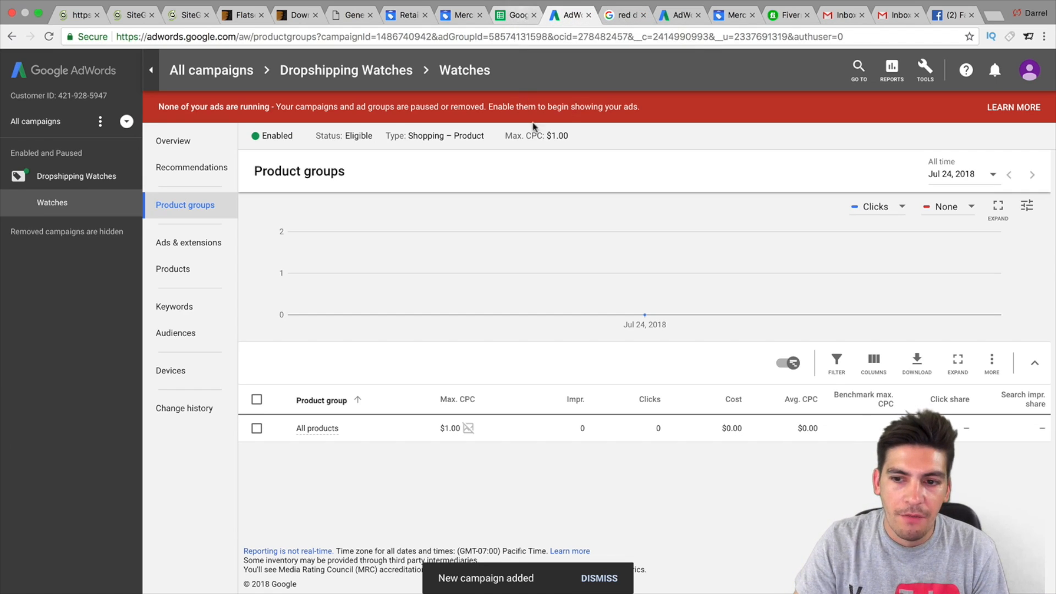
pyautogui.moveTo(318, 431)
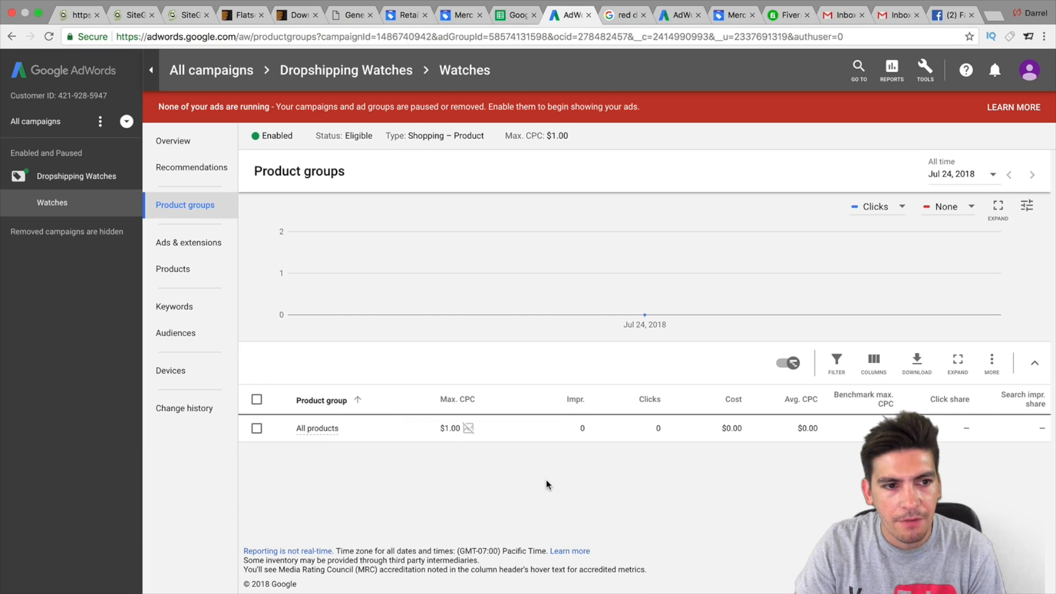
pyautogui.click(484, 429)
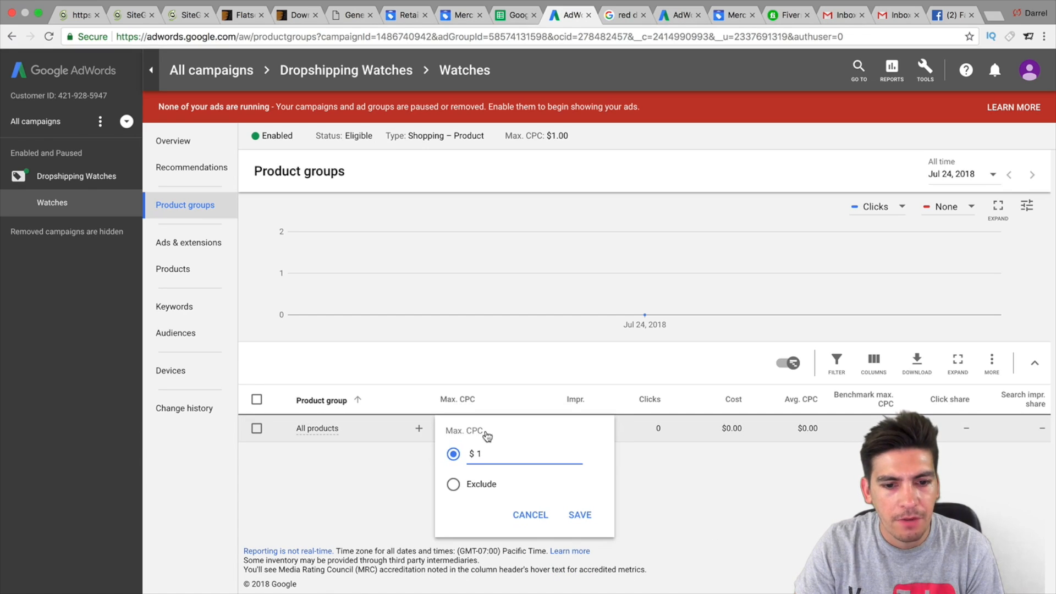
pyautogui.click(580, 515)
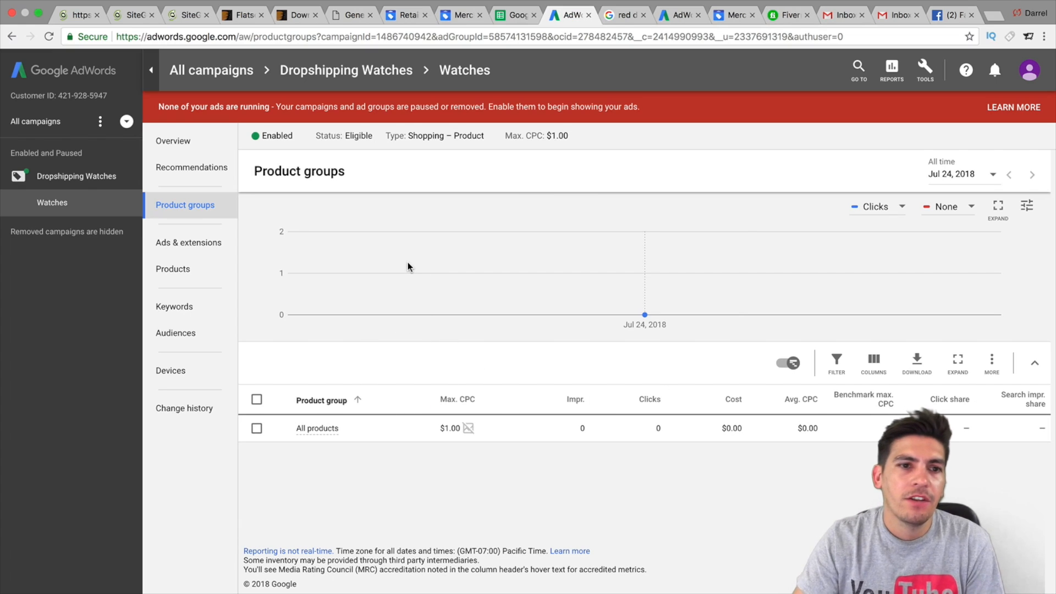
# Step: Start adding negative keywords to the Watches ad group, using the option to add keywords or create a new list
pyautogui.click(201, 308)
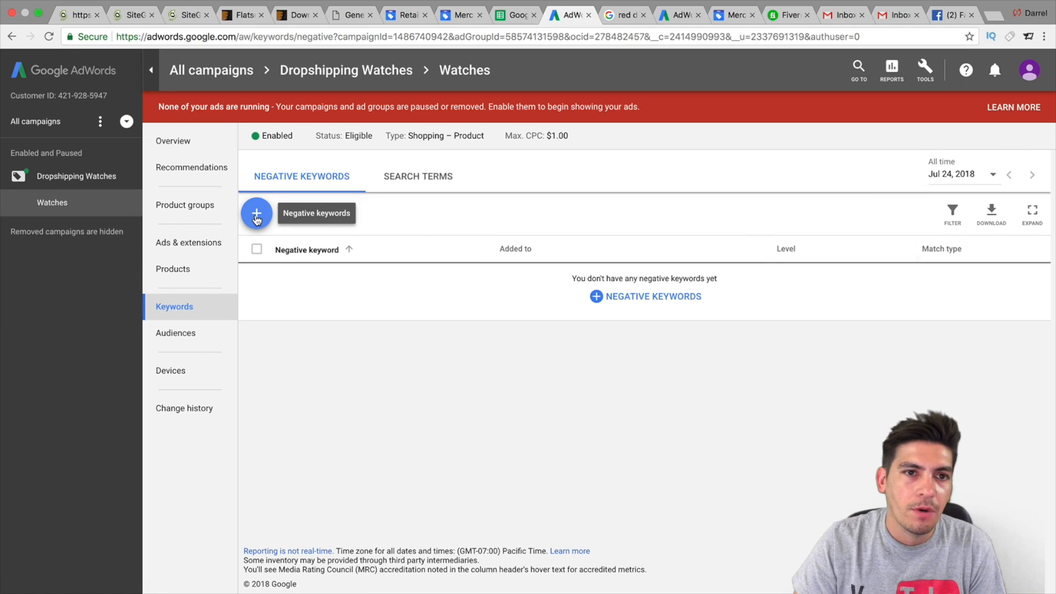
pyautogui.click(256, 215)
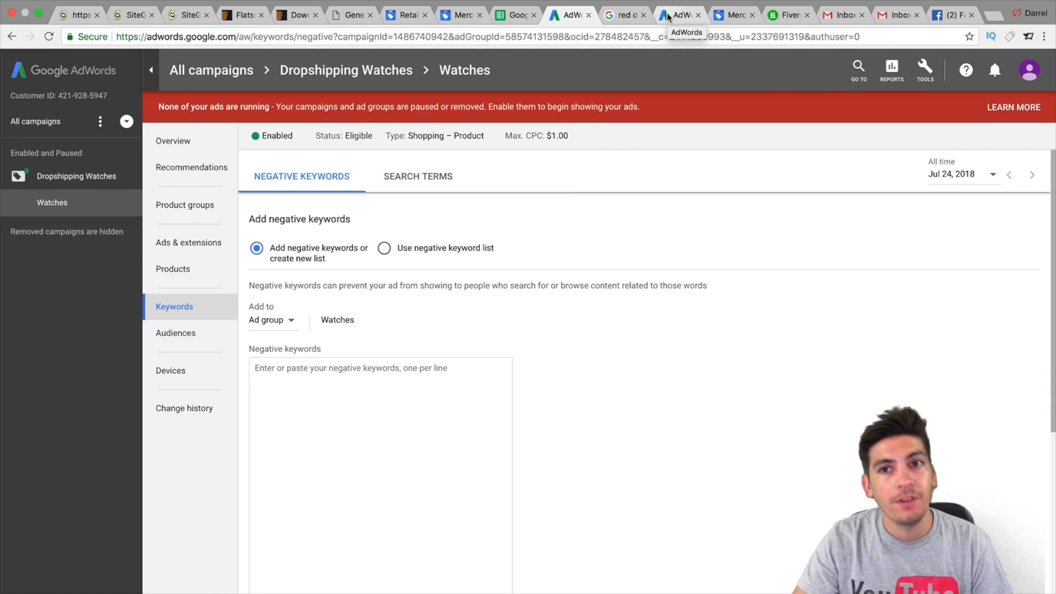
pyautogui.moveTo(675, 21); pyautogui.dragTo(631, 11)
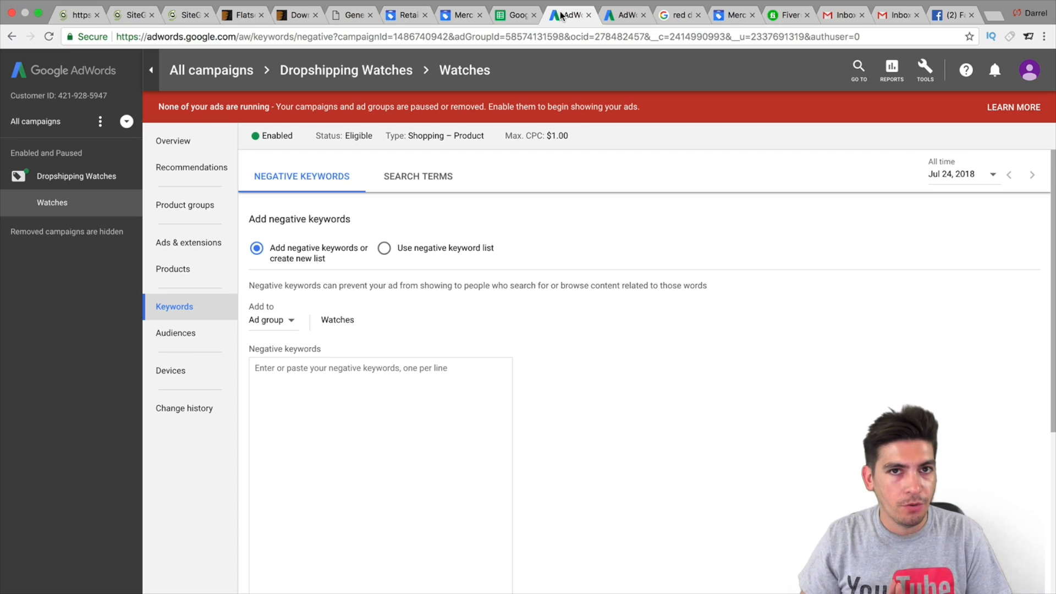
pyautogui.click(380, 251)
pyautogui.click(257, 252)
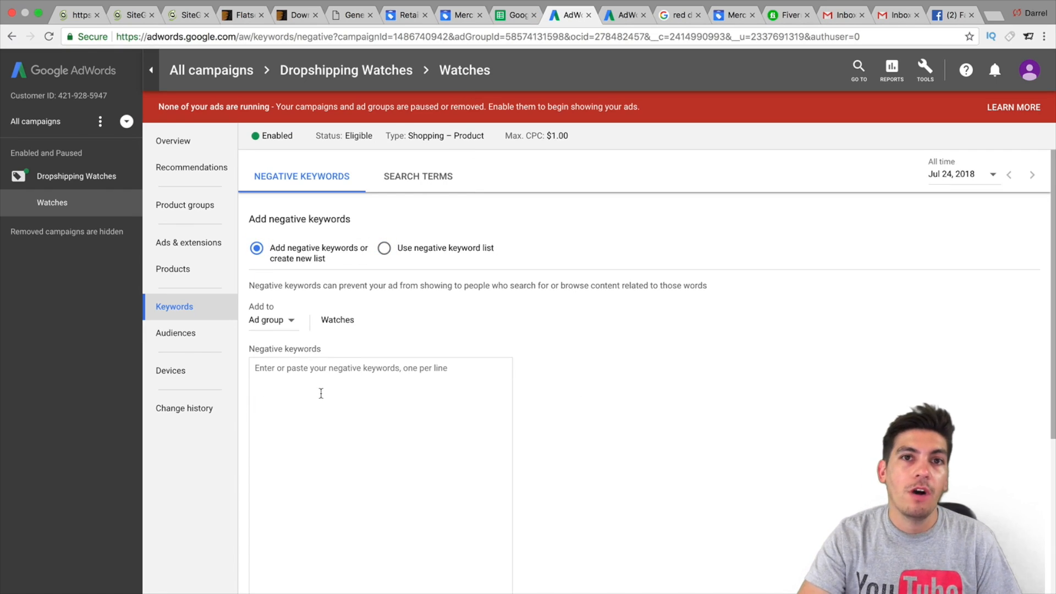
# Step: Enter free, cheap, amazon and ebay as negative keywords, one per line
pyautogui.write('free')
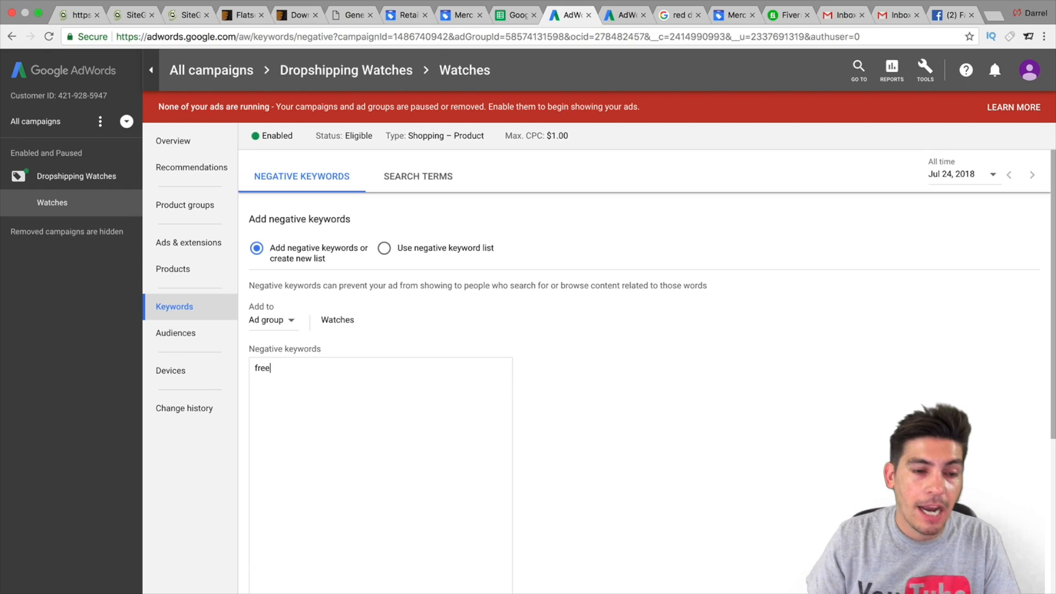
pyautogui.write('cheap')
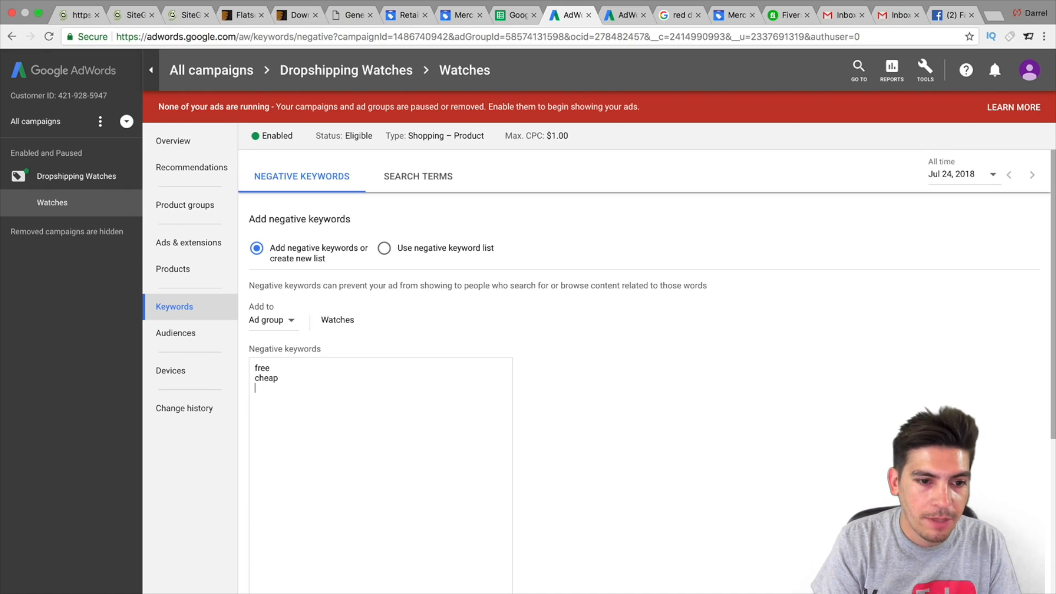
pyautogui.write('an')
pyautogui.press('BackSpace')
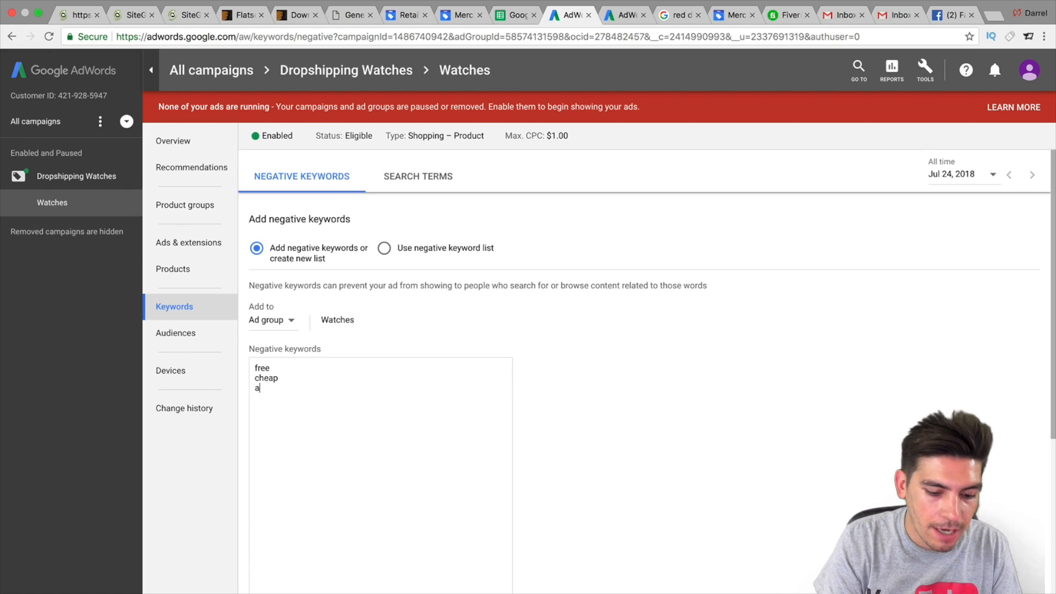
pyautogui.write('mazon')
pyautogui.press('Return')
pyautogui.write('ebay')
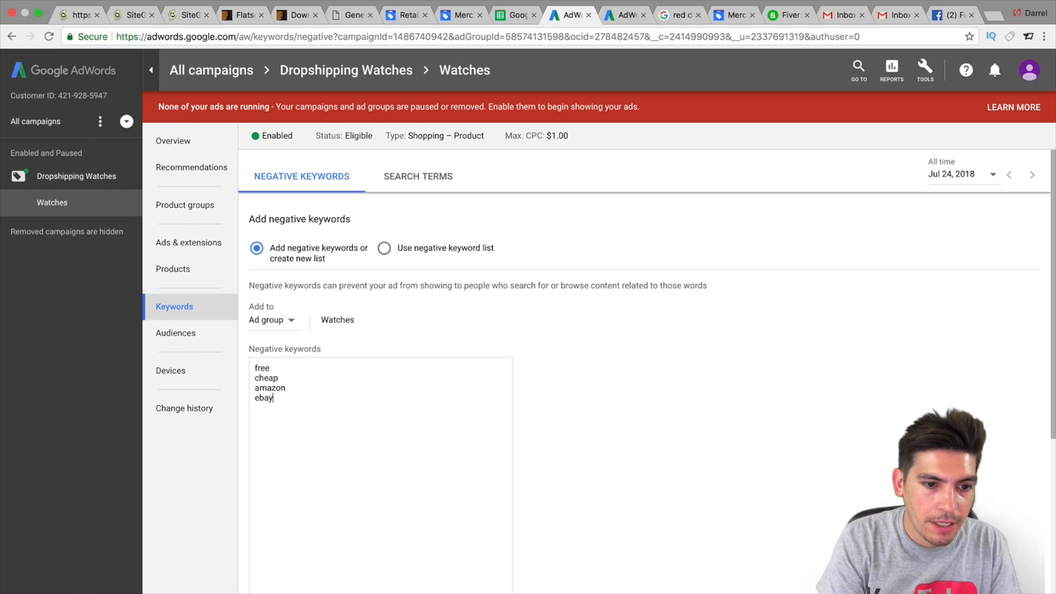
pyautogui.press('Return')
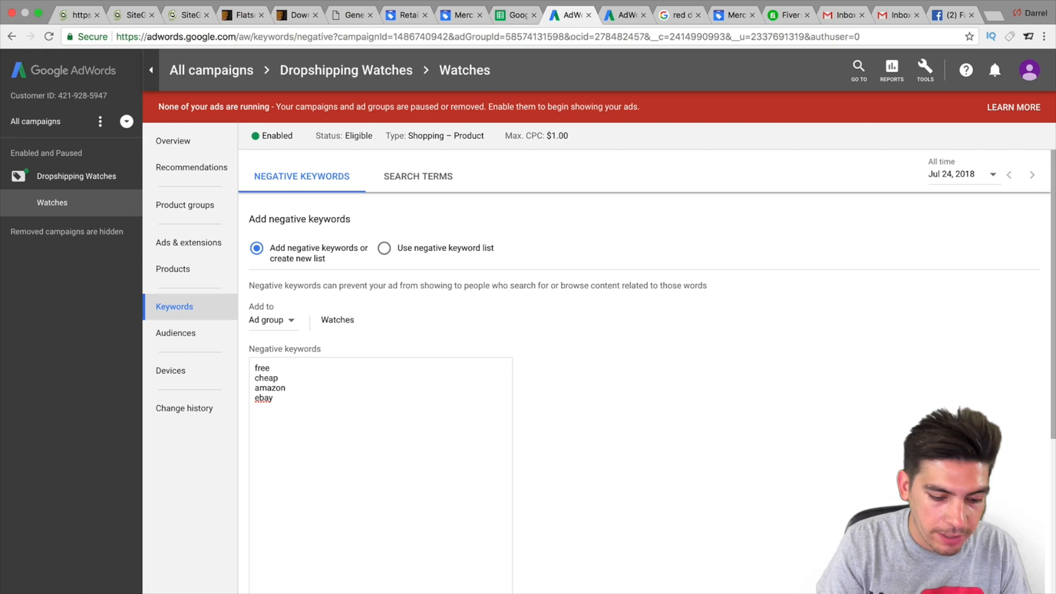
pyautogui.write('skirt')
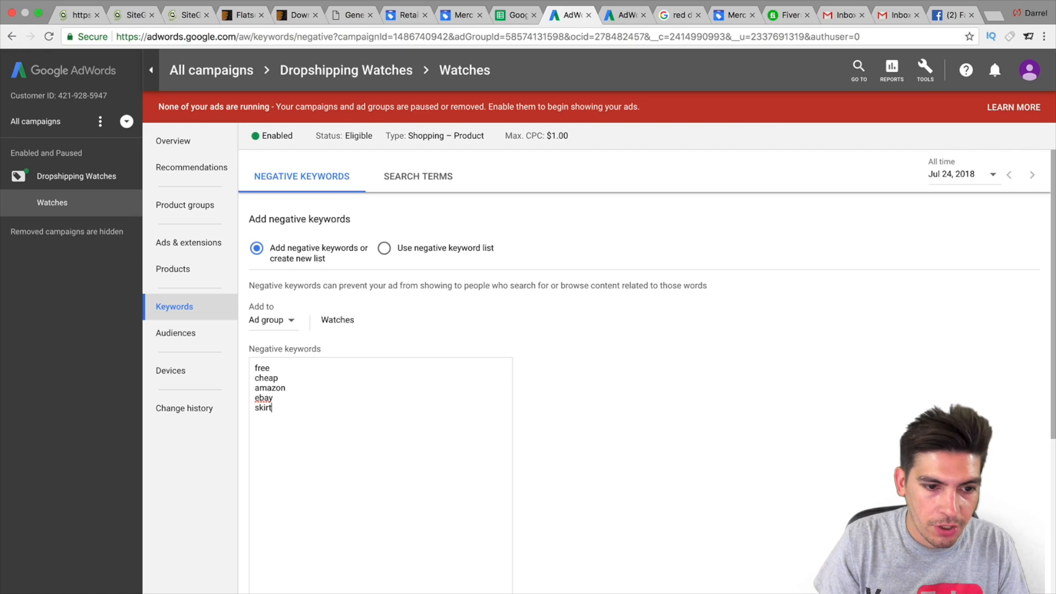
pyautogui.press('BackSpace')
pyautogui.press('BackSpace')
pyautogui.press('BackSpace')
pyautogui.press('BackSpace')
pyautogui.press('BackSpace')
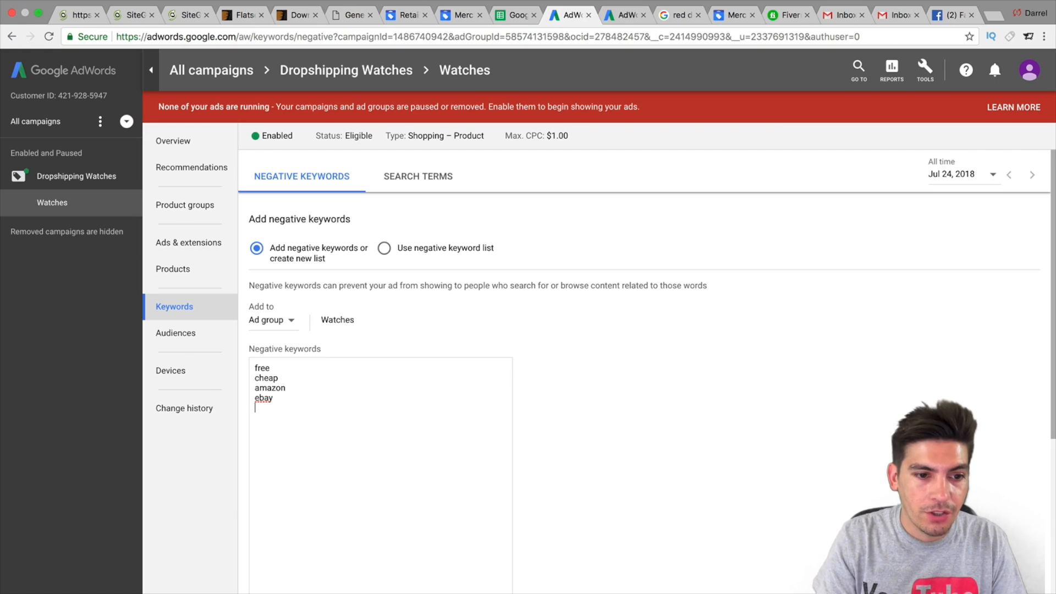
# Step: Add aliexpress to the negative keywords and save the list for the Watches ad group
pyautogui.write('alixpre')
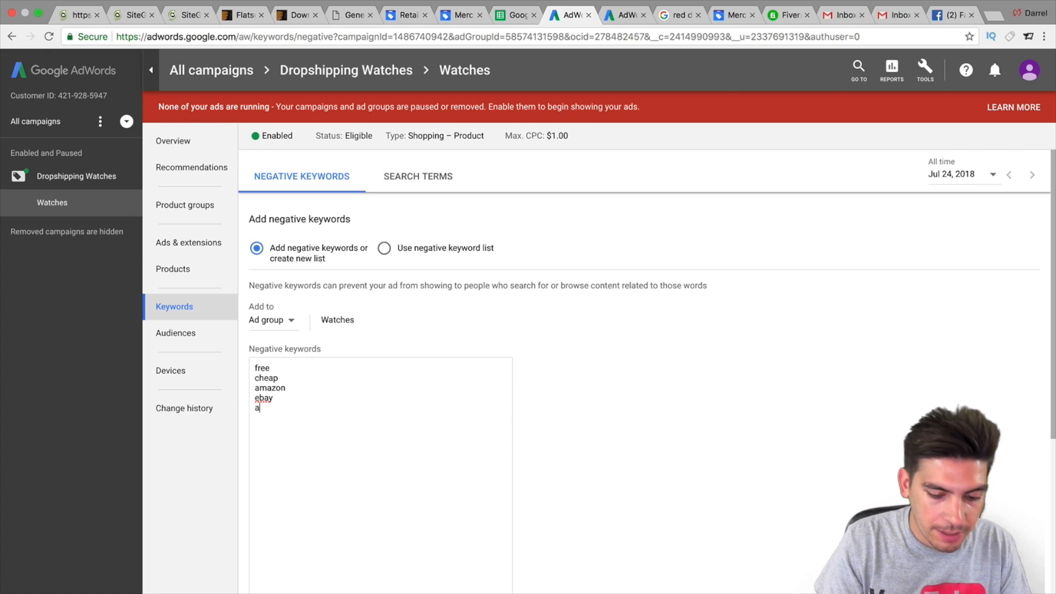
pyautogui.press('BackSpace')
pyautogui.press('BackSpace')
pyautogui.press('BackSpace')
pyautogui.press('BackSpace')
pyautogui.write('express')
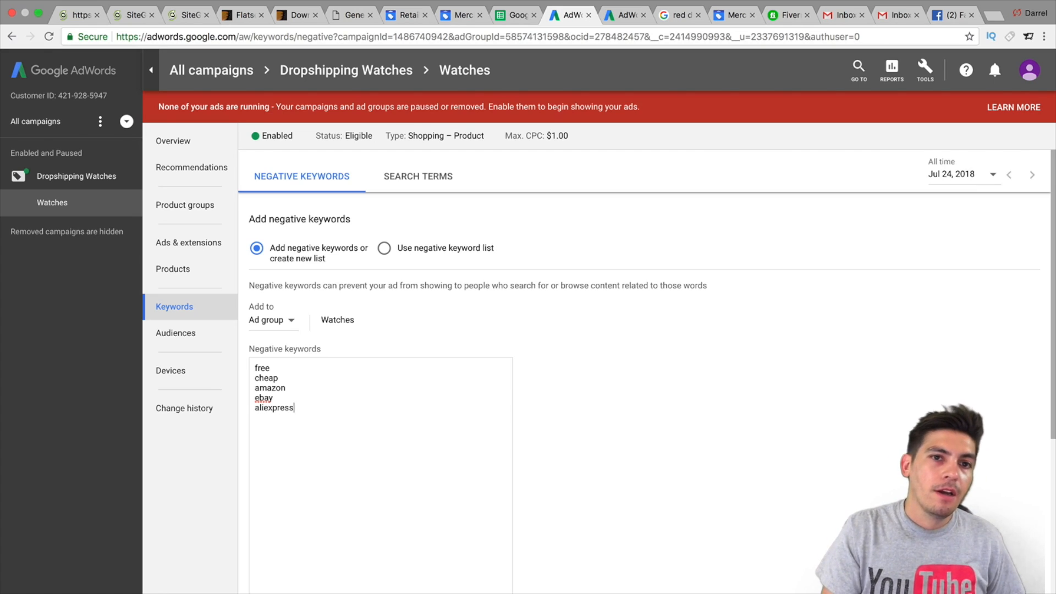
pyautogui.press('Return')
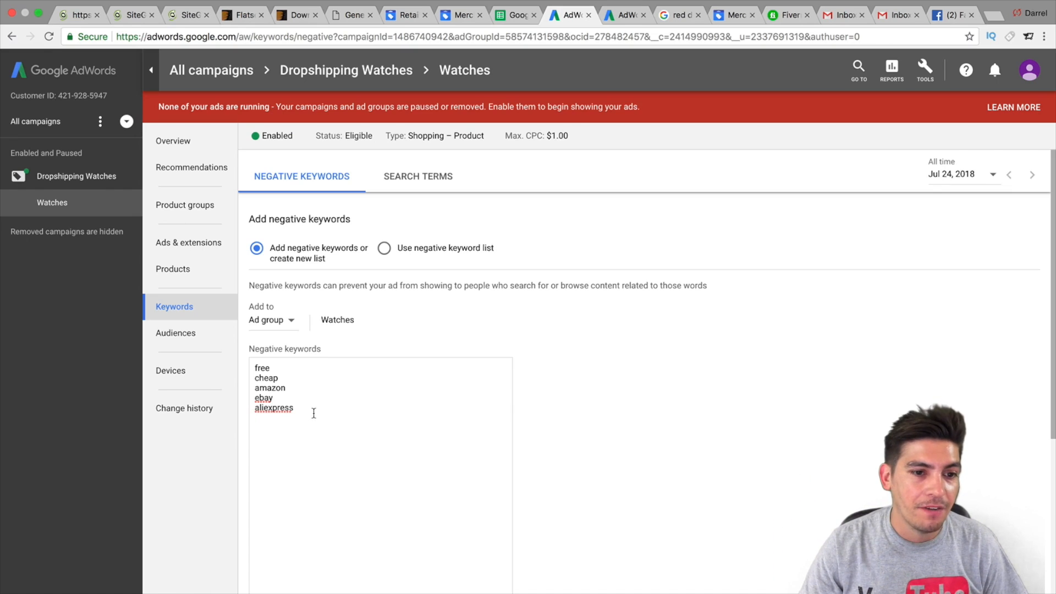
pyautogui.scroll(-3, 330, 423)
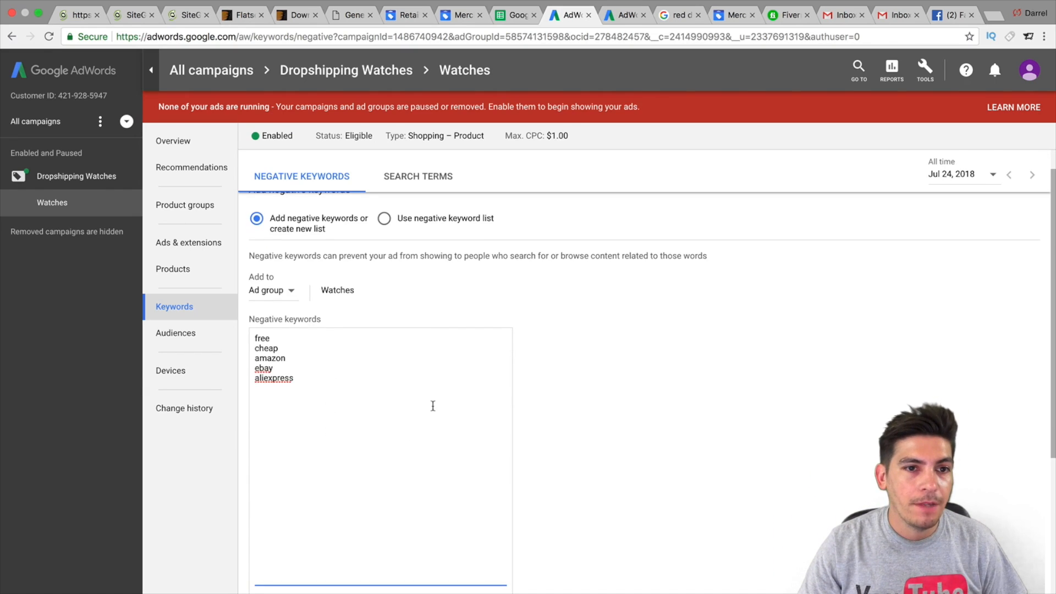
pyautogui.scroll(-3, 406, 385)
pyautogui.click(264, 535)
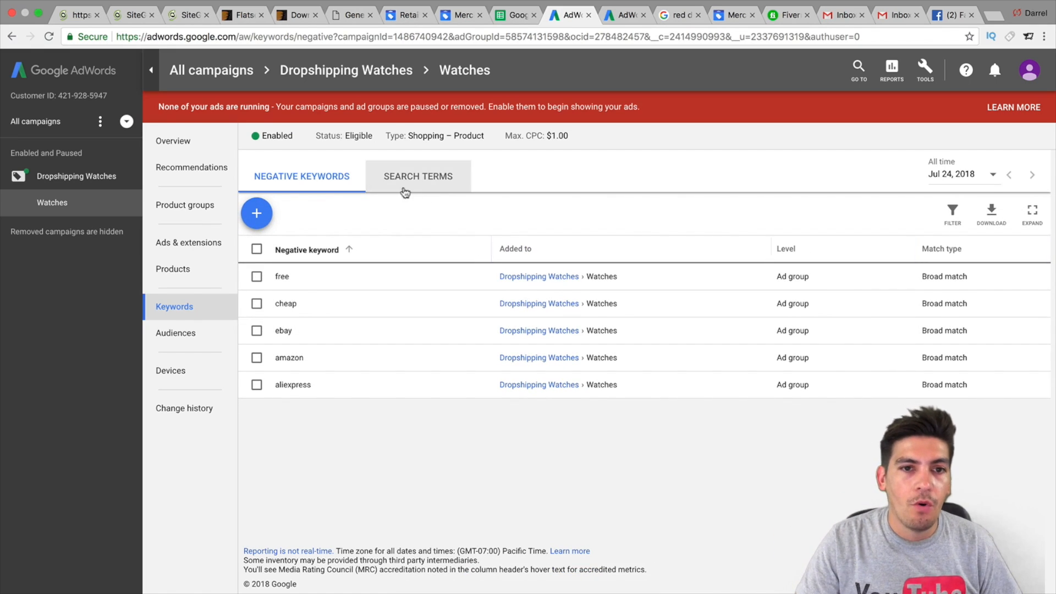
# Step: View the Watches ad group's overview statistics and open its list of products
pyautogui.click(191, 144)
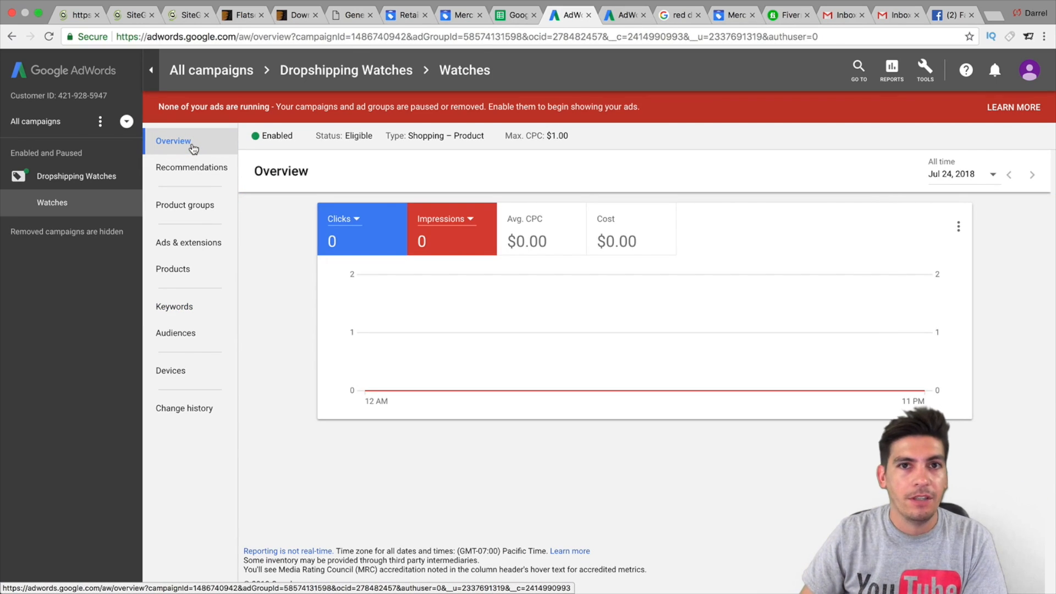
pyautogui.click(214, 269)
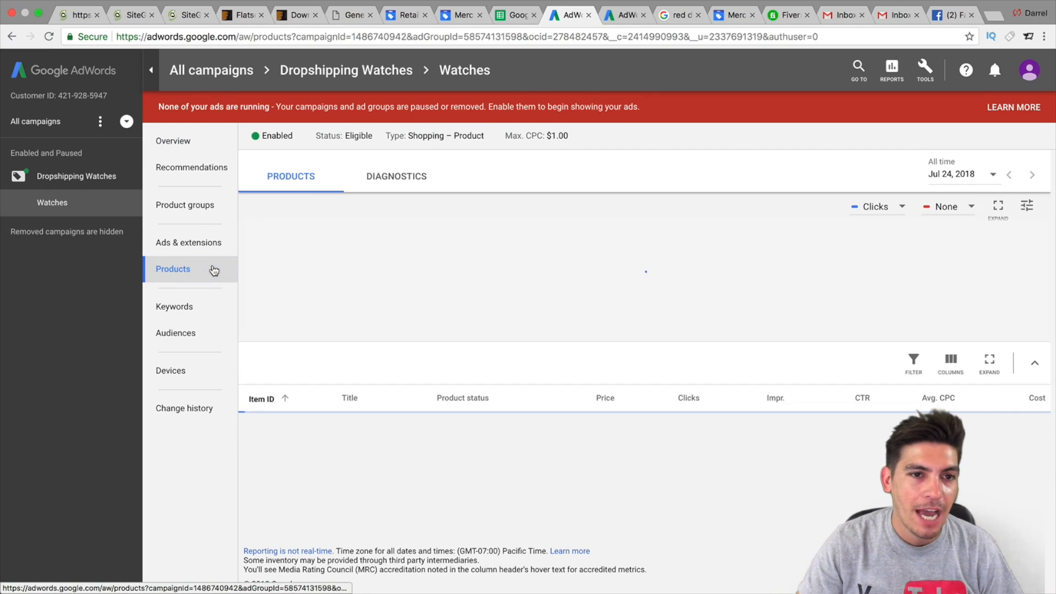